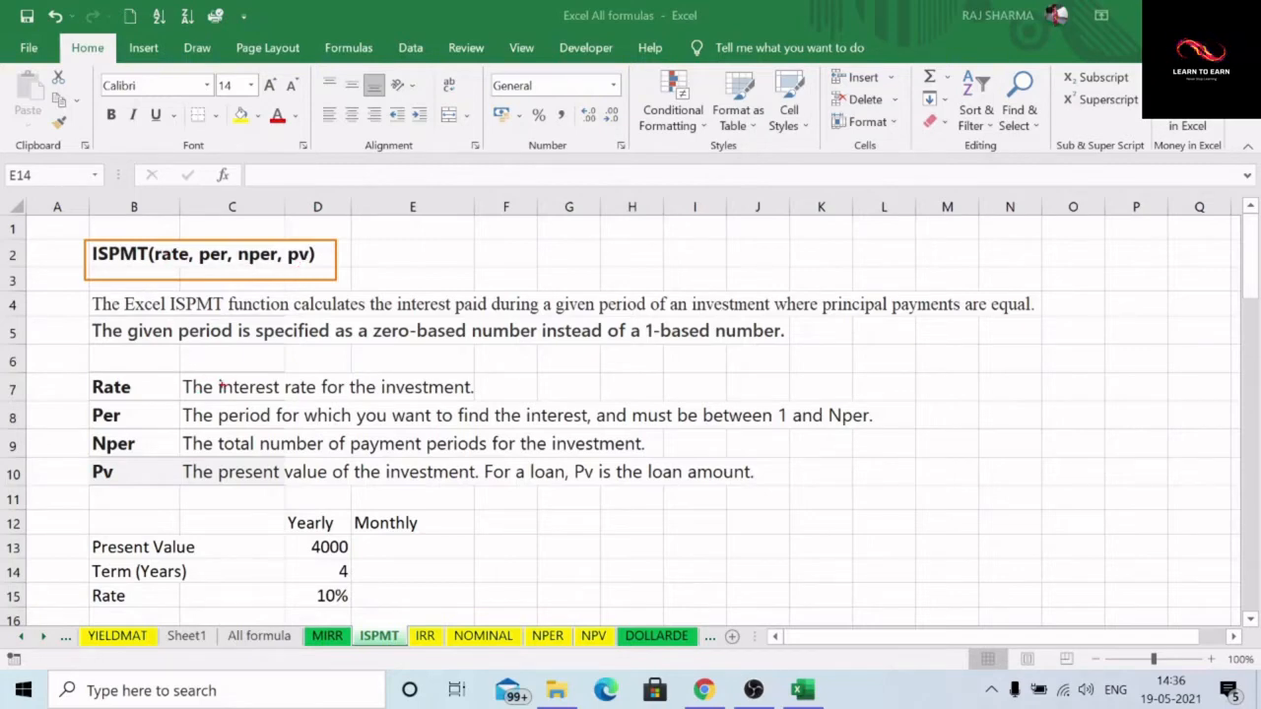
- Examine the descriptions of the Rate, Per and Nper arguments of the ISPMT function
{"action": "mouse_move", "coordinate": [216, 374]}
{"action": "left_mouse_down"}
{"action": "mouse_move", "coordinate": [230, 398]}
{"action": "mouse_move", "coordinate": [465, 423]}
{"action": "mouse_move", "coordinate": [481, 402]}
{"action": "left_mouse_up"}
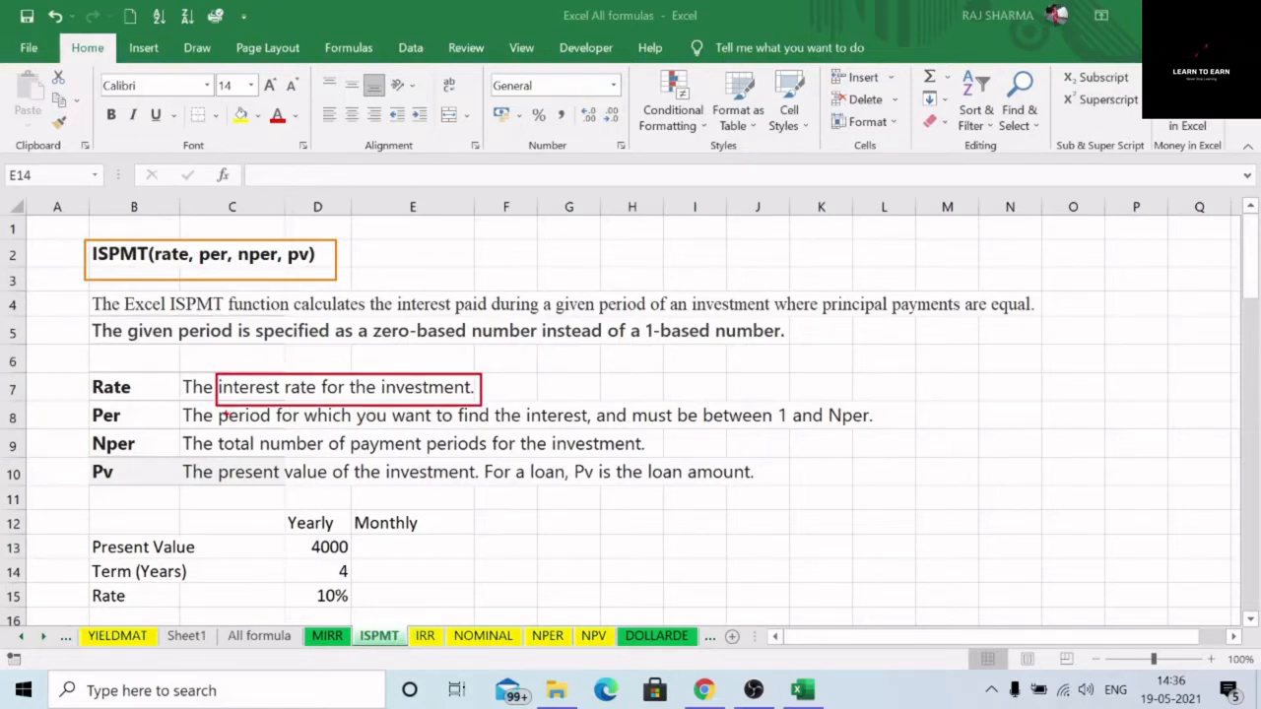
{"action": "mouse_move", "coordinate": [217, 408]}
{"action": "left_mouse_down"}
{"action": "mouse_move", "coordinate": [351, 448]}
{"action": "mouse_move", "coordinate": [515, 451]}
{"action": "mouse_move", "coordinate": [577, 446]}
{"action": "mouse_move", "coordinate": [593, 429]}
{"action": "left_mouse_up"}
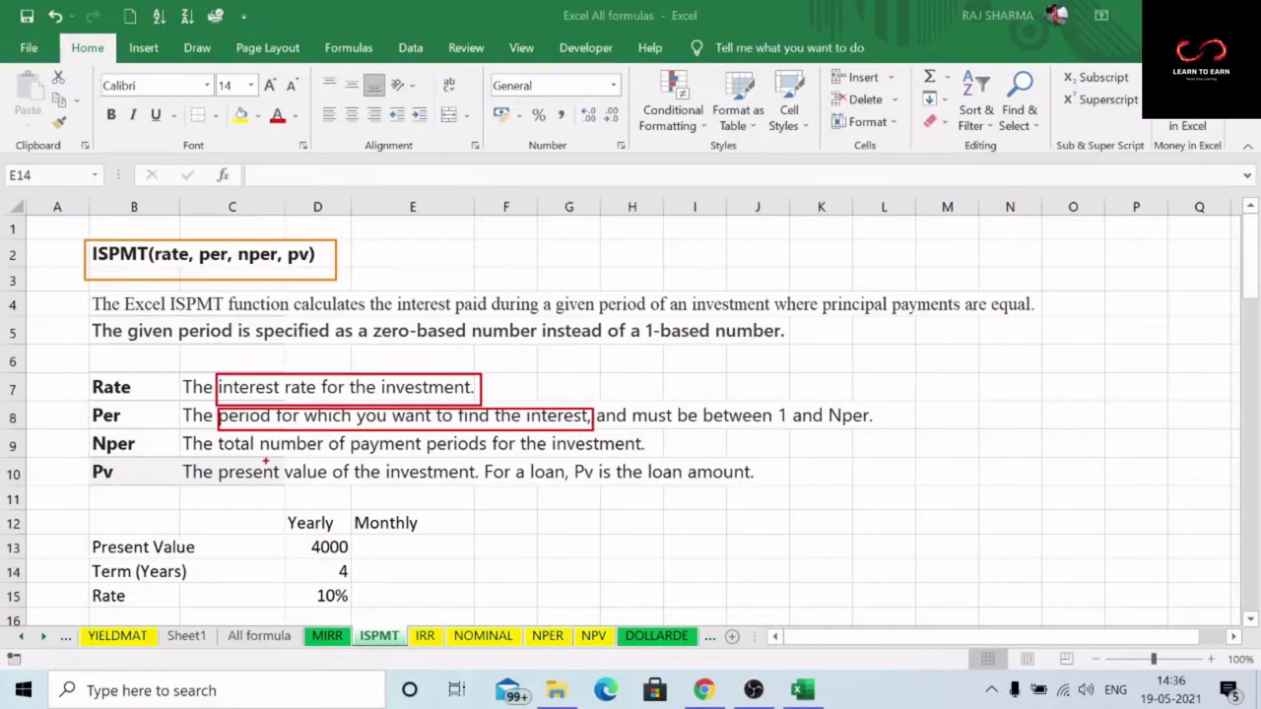
{"action": "mouse_move", "coordinate": [215, 434]}
{"action": "left_mouse_down"}
{"action": "mouse_move", "coordinate": [426, 469]}
{"action": "mouse_move", "coordinate": [595, 461]}
{"action": "left_mouse_up"}
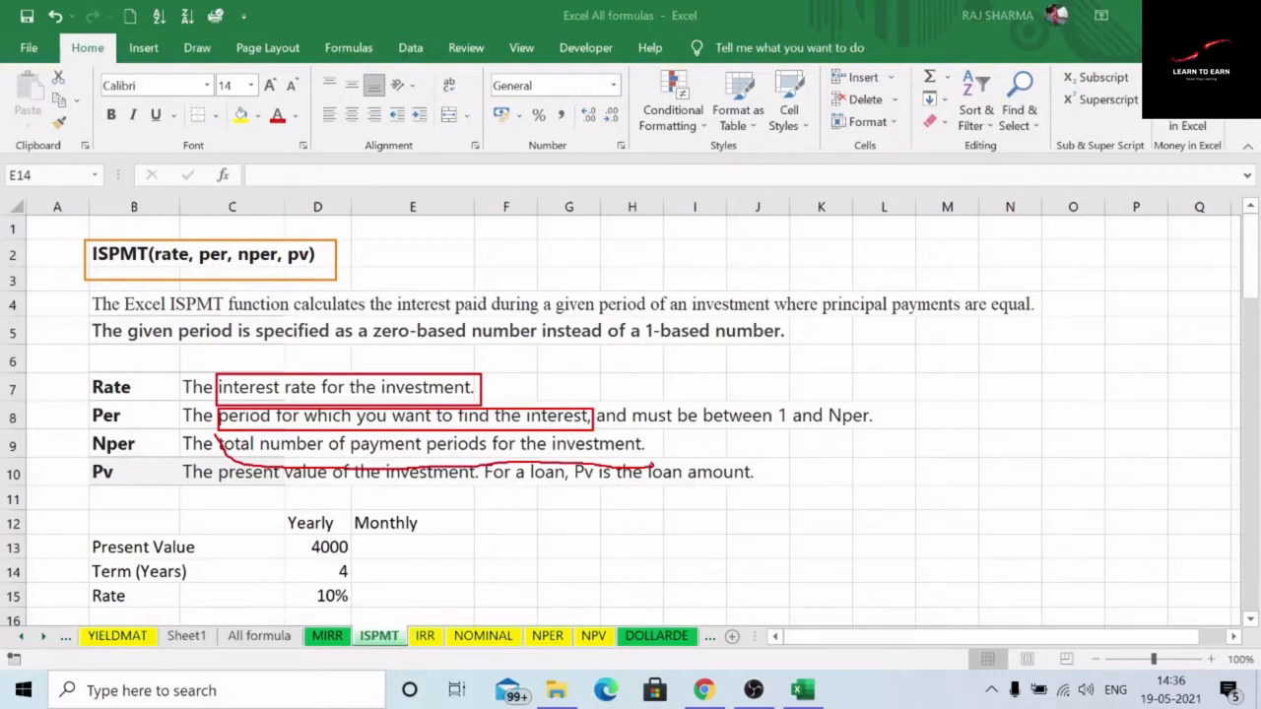
{"action": "key", "text": "Escape"}
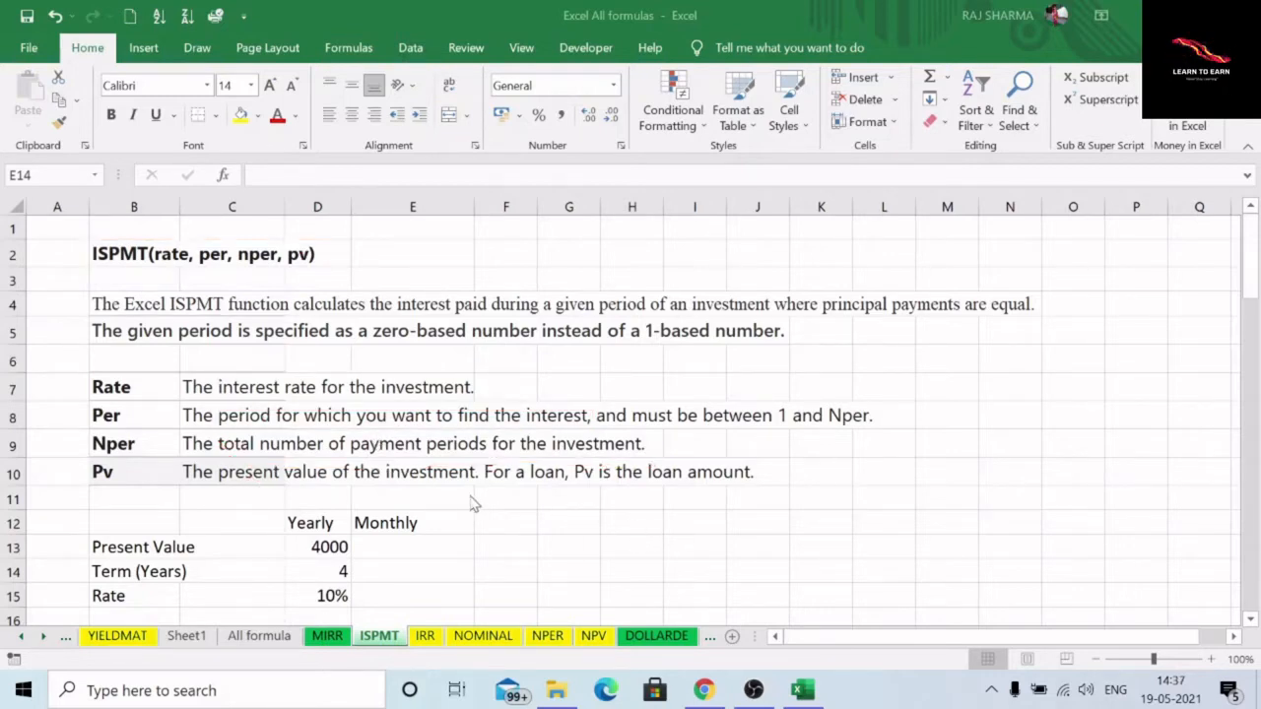
- Review the yearly loan inputs for present value, term and rate in the table below the argument descriptions
{"action": "scroll", "coordinate": [475, 503], "scroll_direction": "down", "scroll_amount": 2}
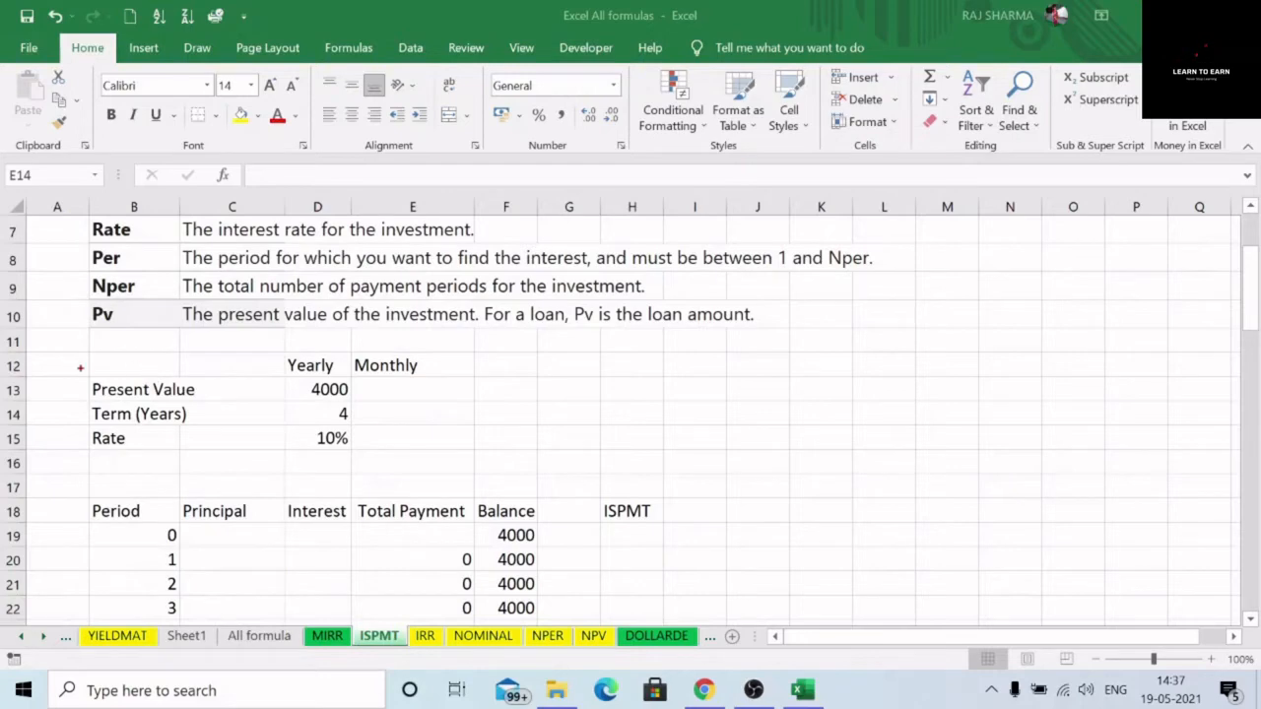
{"action": "mouse_move", "coordinate": [77, 355]}
{"action": "left_mouse_down"}
{"action": "mouse_move", "coordinate": [79, 441]}
{"action": "mouse_move", "coordinate": [371, 486]}
{"action": "mouse_move", "coordinate": [355, 463]}
{"action": "left_mouse_up"}
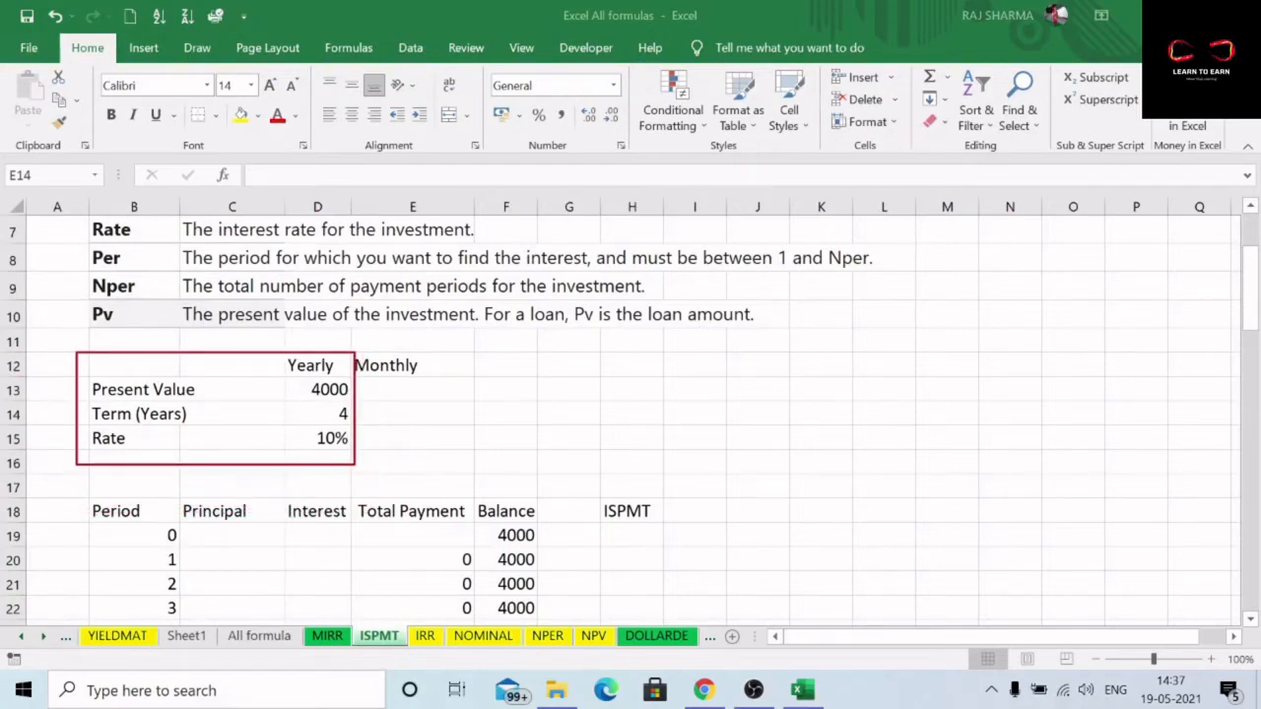
{"action": "mouse_move", "coordinate": [298, 403]}
{"action": "left_mouse_down"}
{"action": "mouse_move", "coordinate": [333, 433]}
{"action": "mouse_move", "coordinate": [352, 425]}
{"action": "left_mouse_up"}
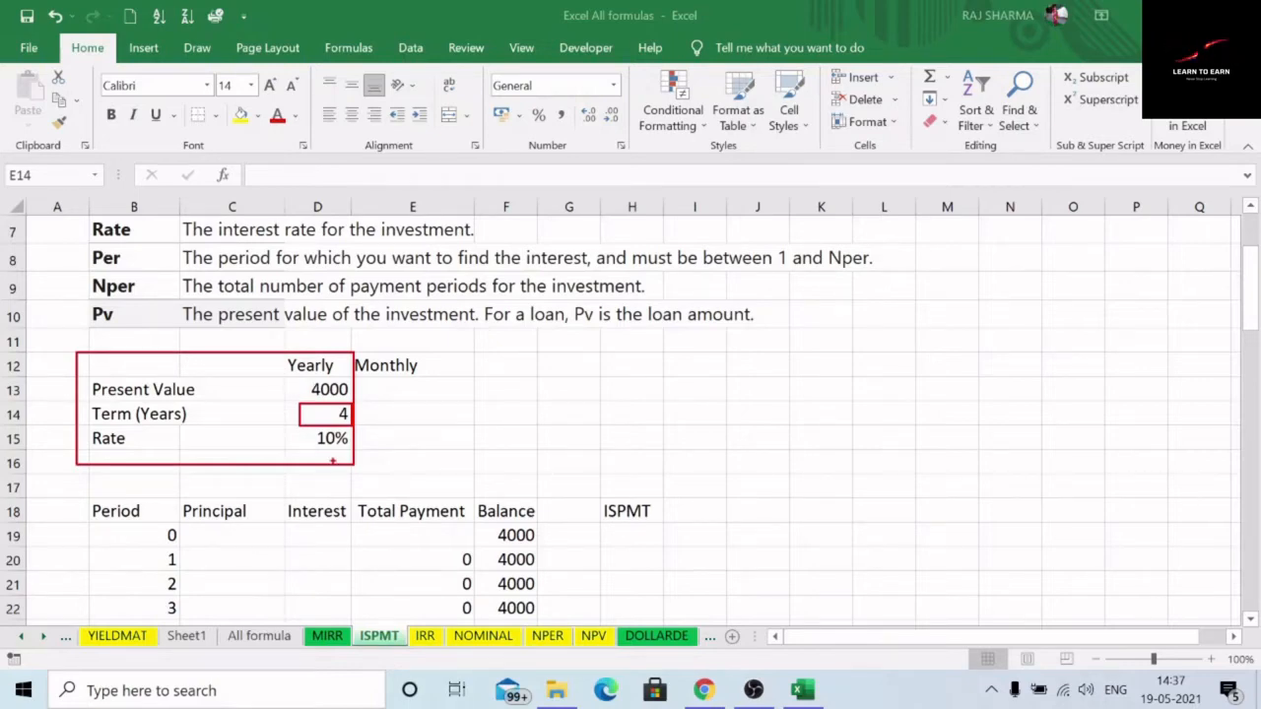
{"action": "mouse_move", "coordinate": [305, 426]}
{"action": "left_mouse_down"}
{"action": "mouse_move", "coordinate": [347, 455]}
{"action": "mouse_move", "coordinate": [350, 426]}
{"action": "left_mouse_up"}
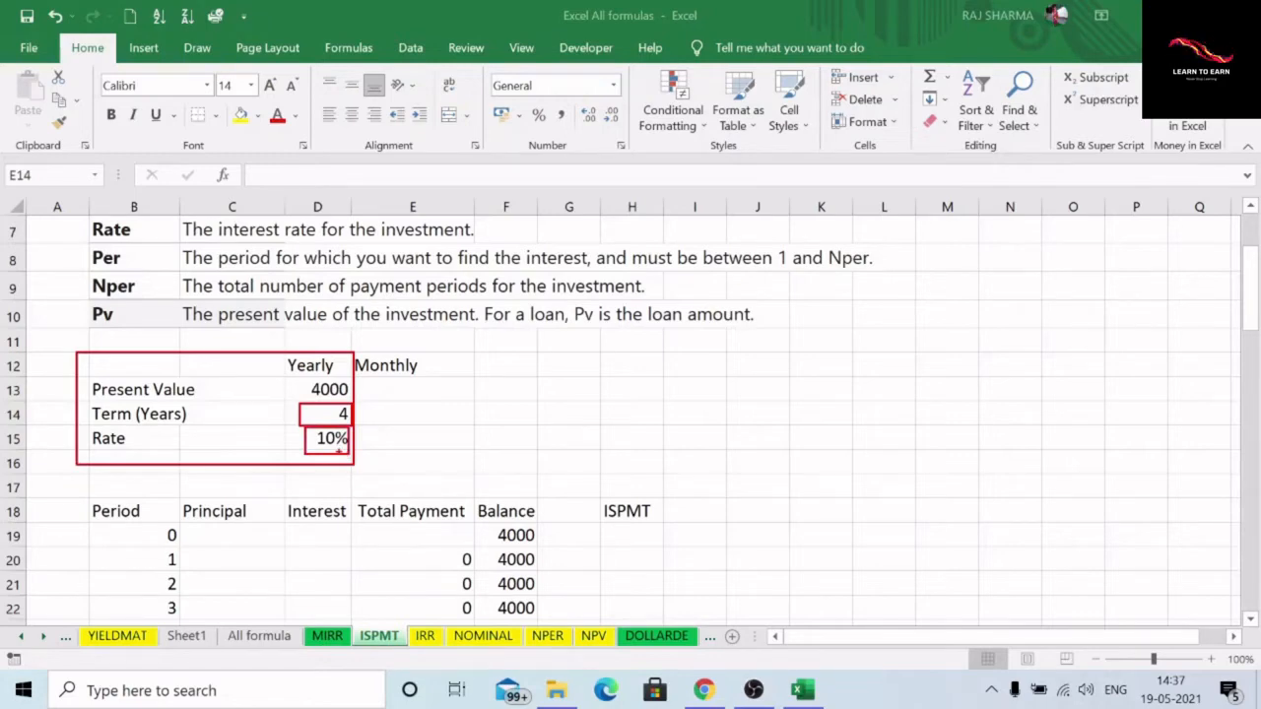
{"action": "key", "text": "Escape"}
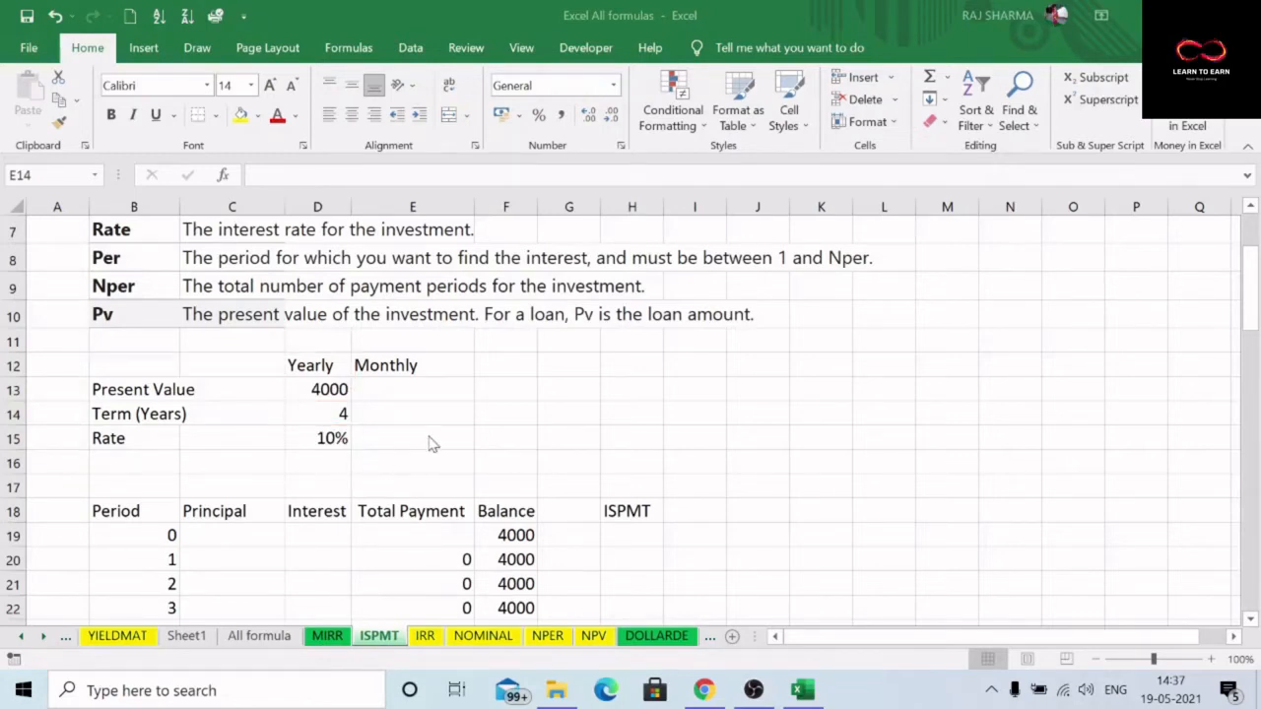
- Examine the Period column and the opening Balance formula in the yearly repayment schedule
{"action": "scroll", "coordinate": [399, 463], "scroll_direction": "down", "scroll_amount": 1}
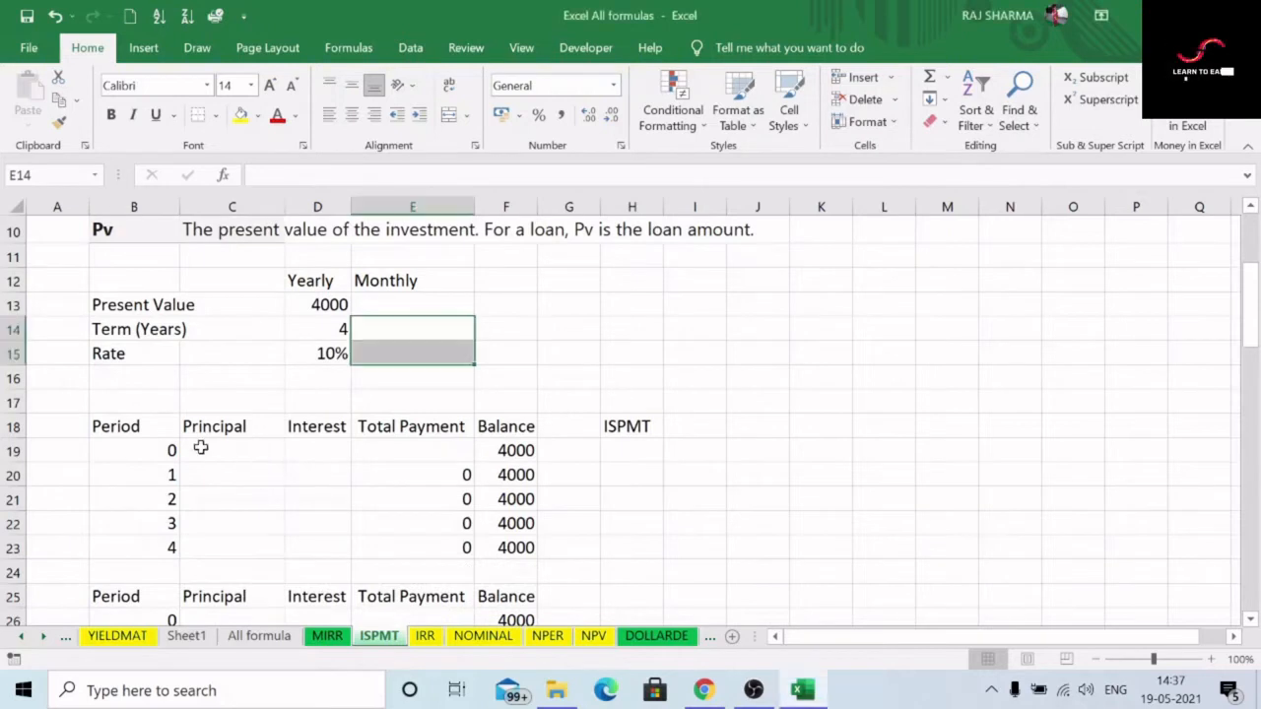
{"action": "left_click", "coordinate": [116, 425]}
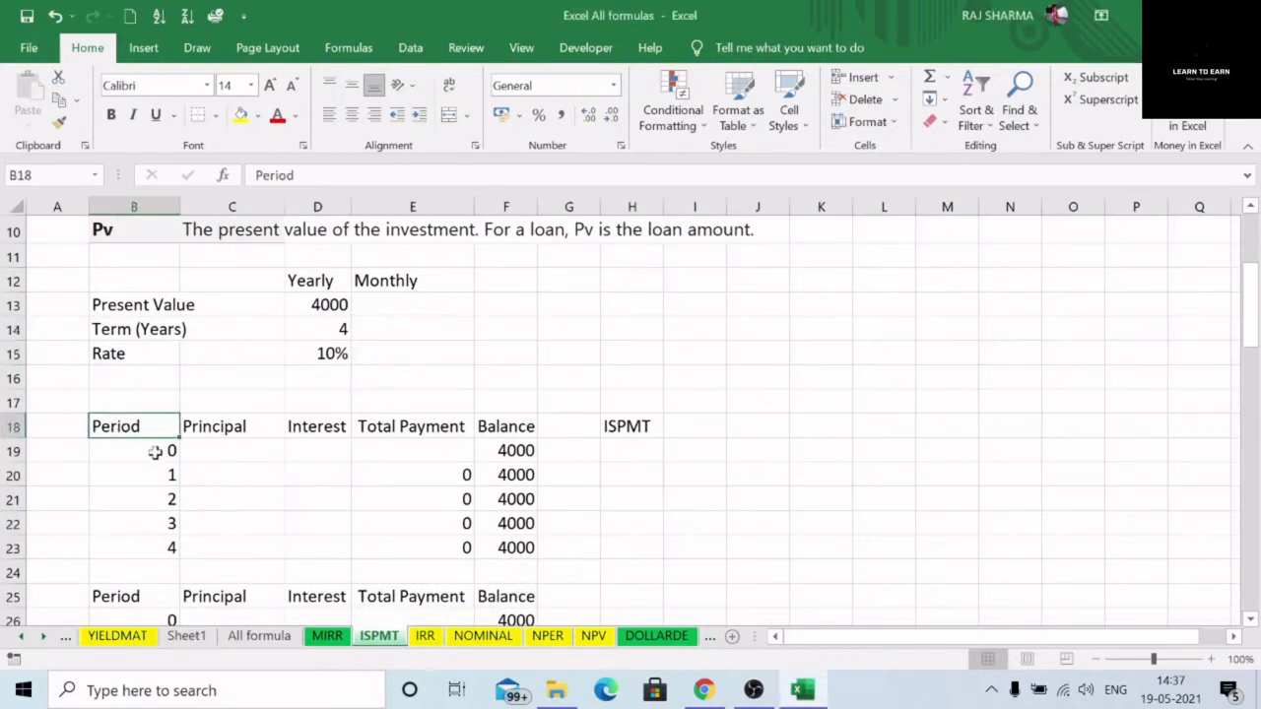
{"action": "left_click", "coordinate": [163, 450]}
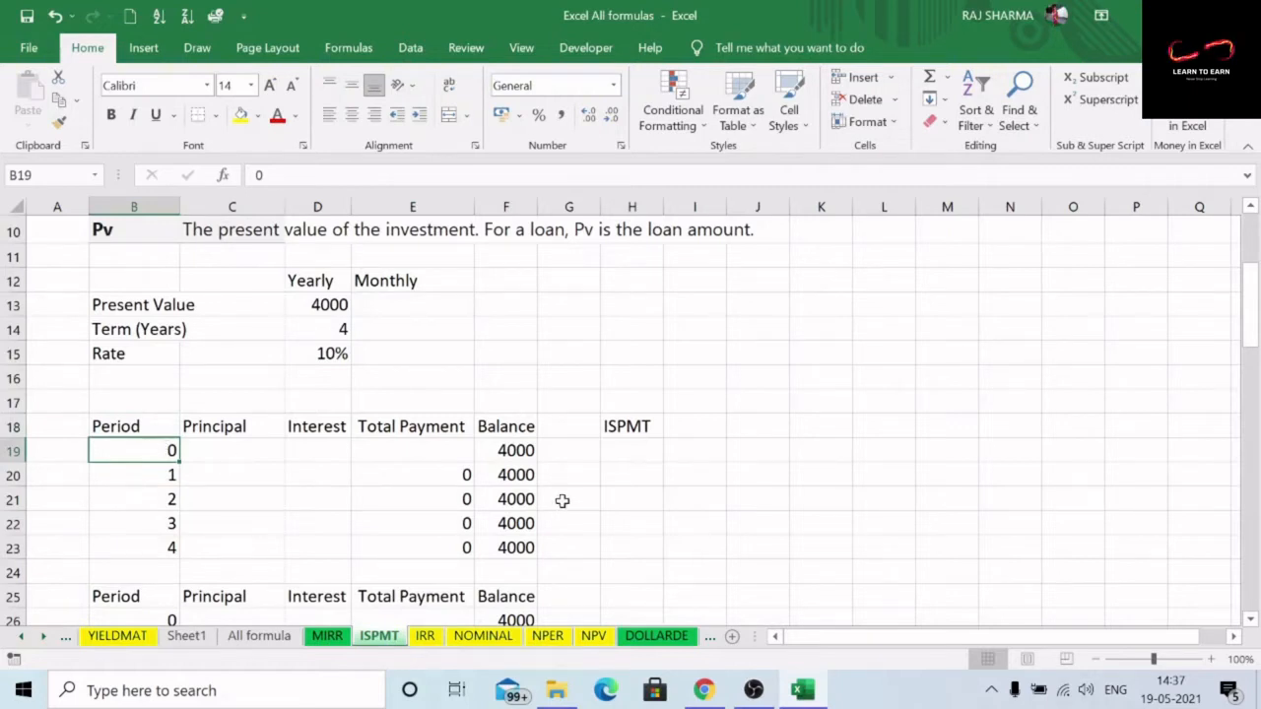
{"action": "left_click", "coordinate": [515, 450]}
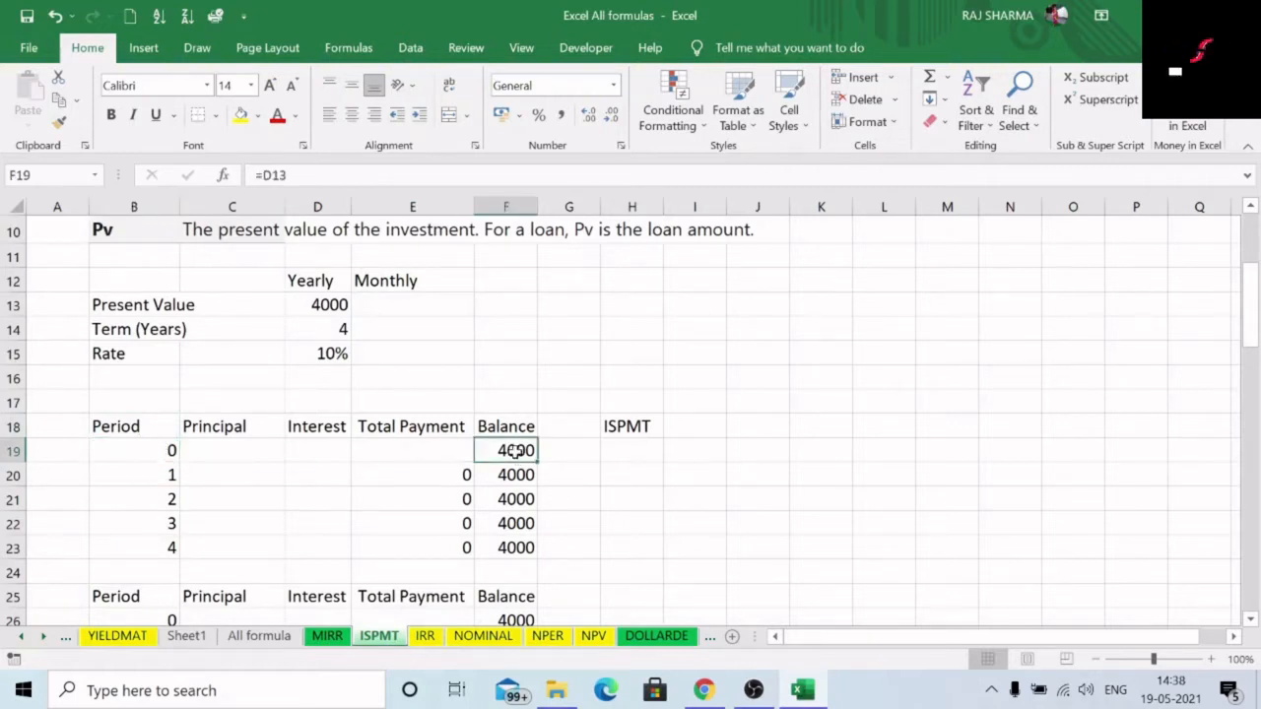
{"action": "left_click", "coordinate": [158, 474]}
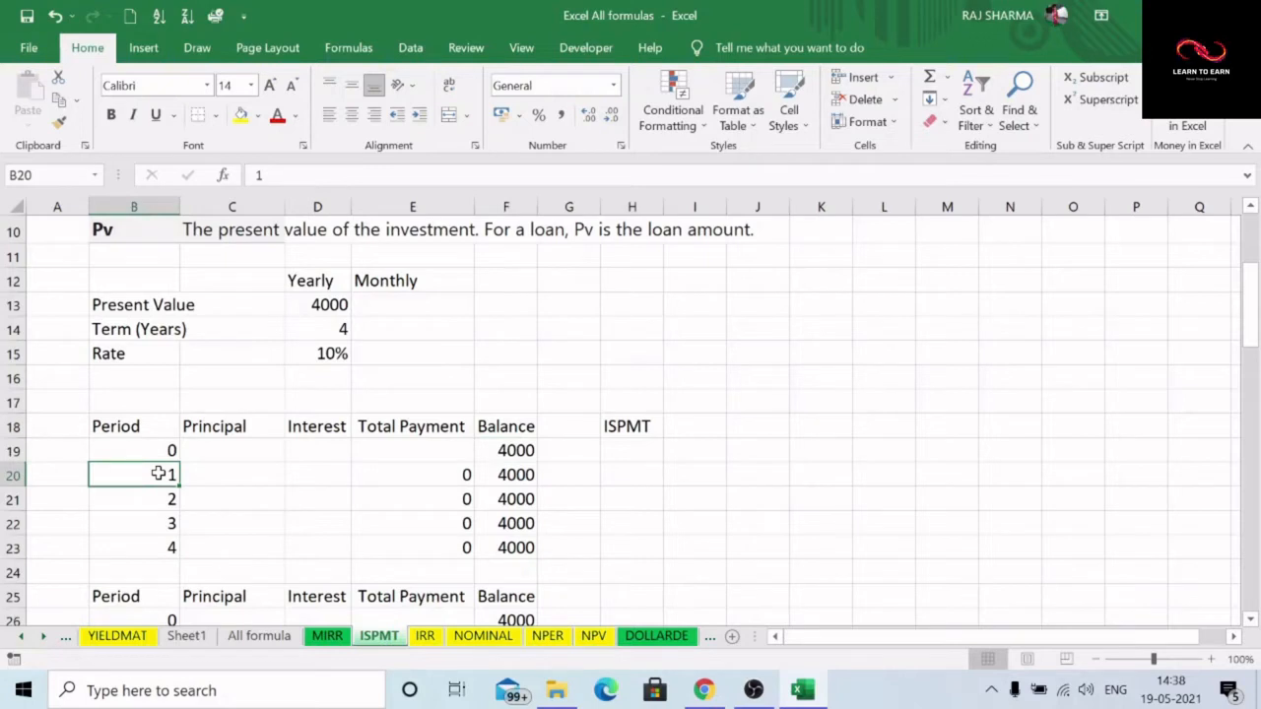
{"action": "left_click", "coordinate": [164, 498]}
{"action": "left_click", "coordinate": [170, 522]}
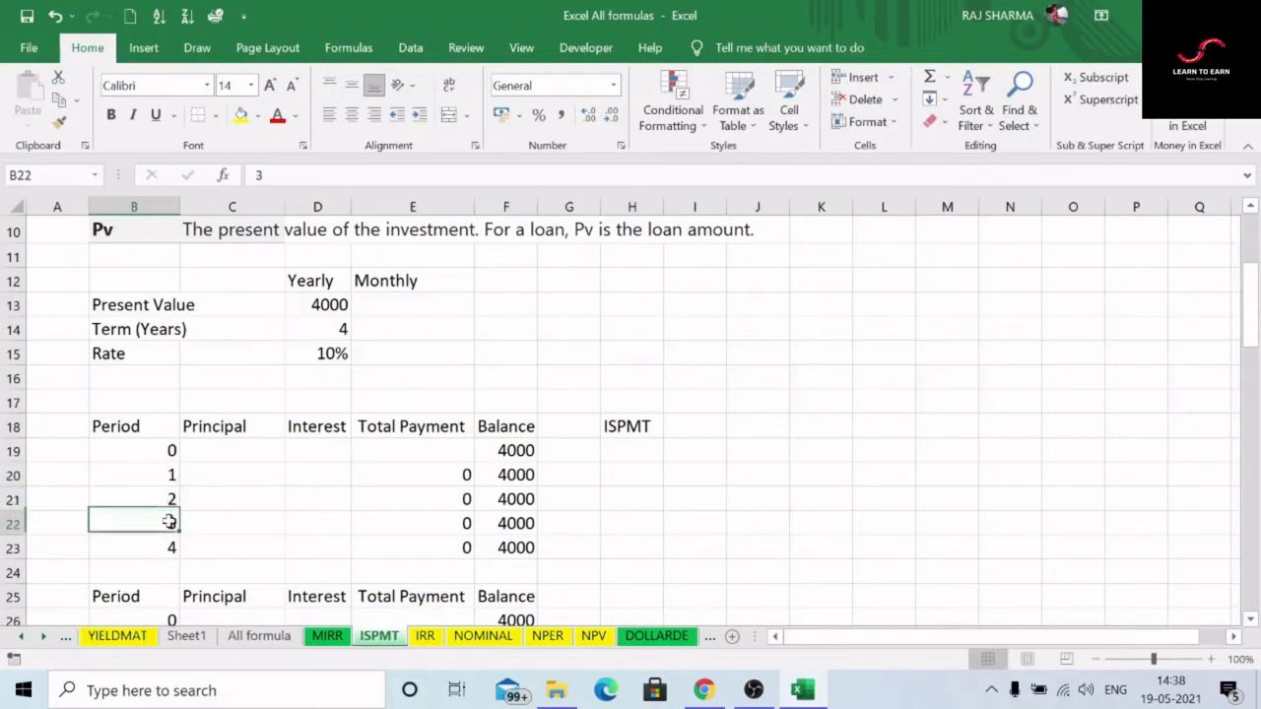
{"action": "left_click", "coordinate": [169, 547]}
{"action": "left_click", "coordinate": [165, 473]}
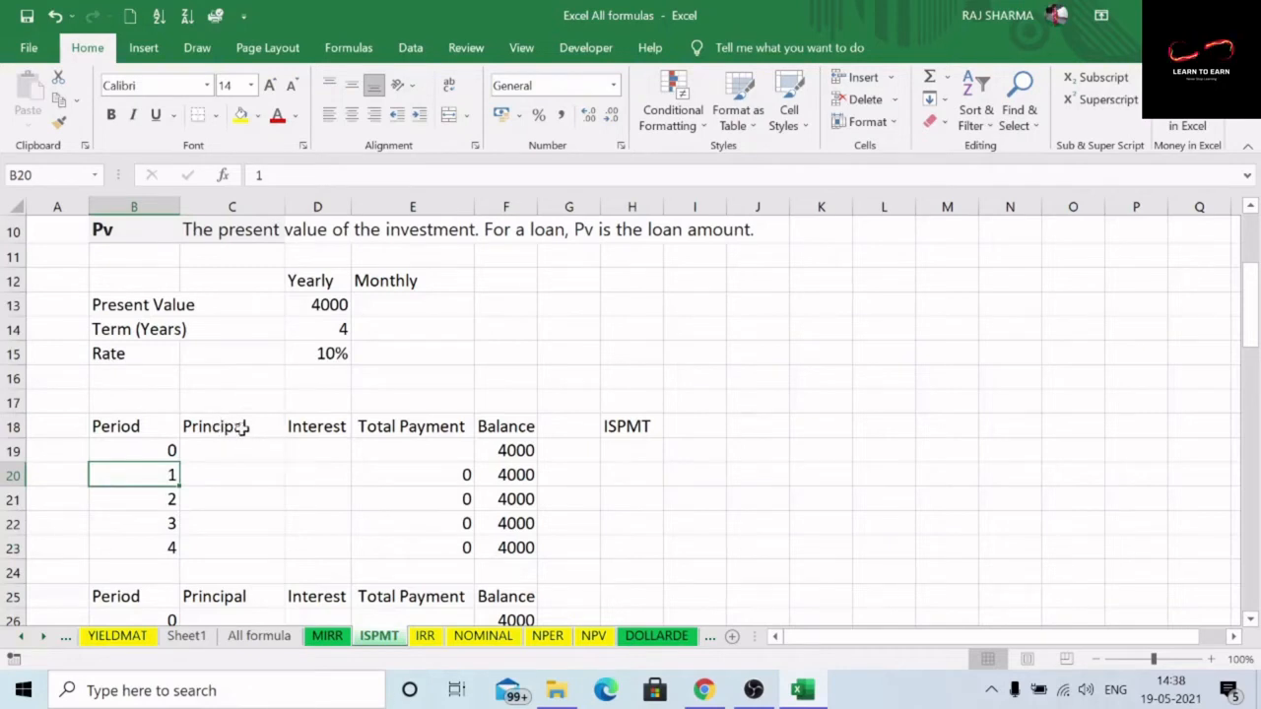
- Enter a principal of 1000 for period 1 in C20 and fill it down to C23, checking each filled cell
{"action": "left_click", "coordinate": [246, 470]}
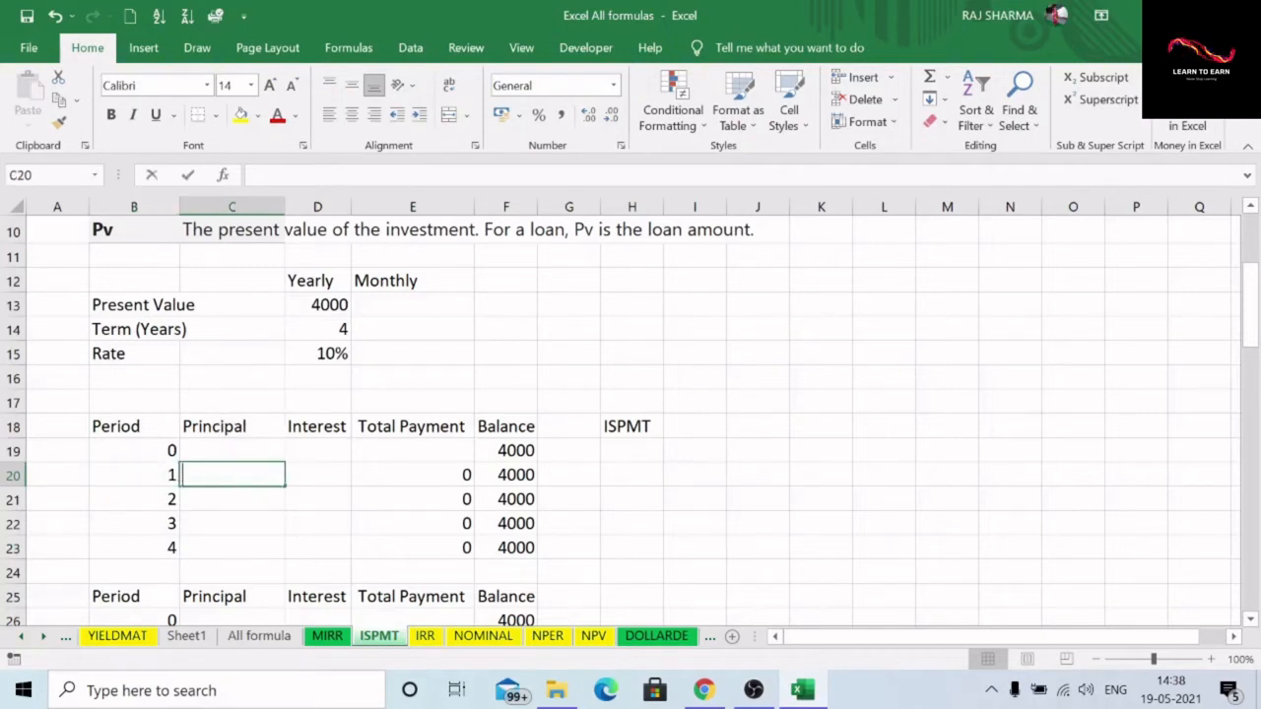
{"action": "type", "text": "1000"}
{"action": "key", "text": "Return"}
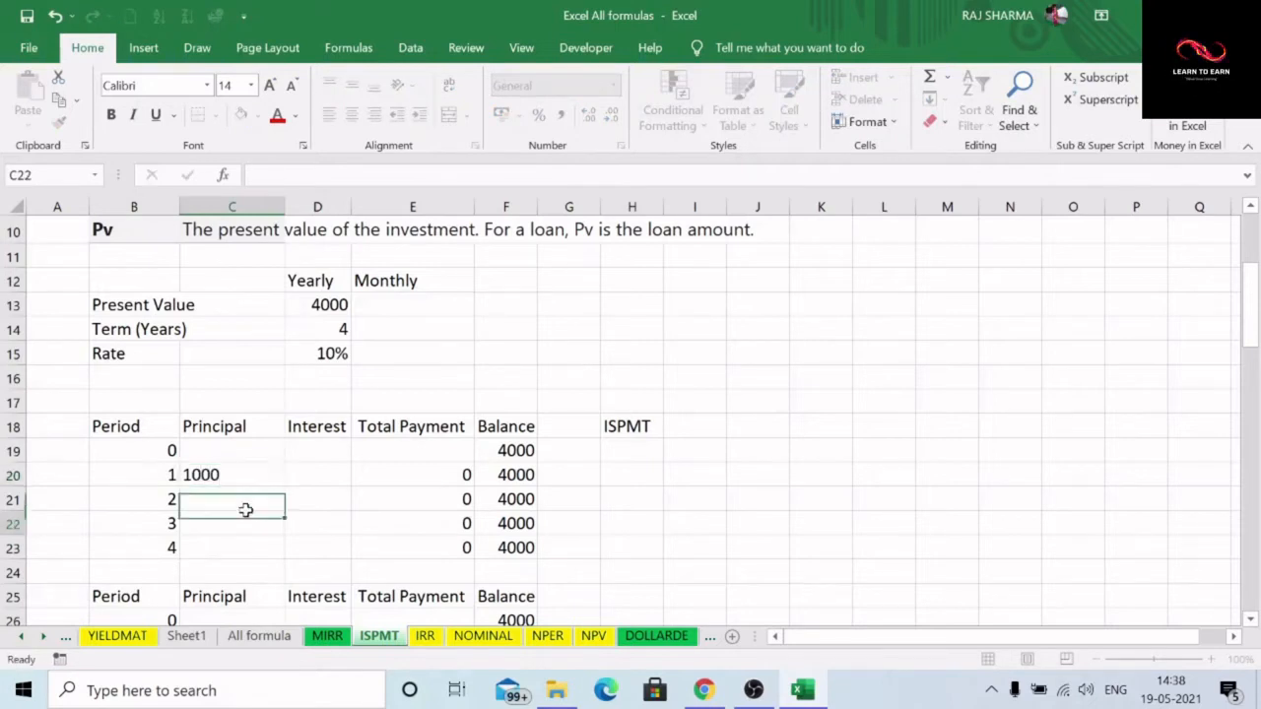
{"action": "left_click", "coordinate": [254, 481]}
{"action": "left_click_drag", "start_coordinate": [255, 486], "coordinate": [259, 539]}
{"action": "key", "text": "ctrl+d"}
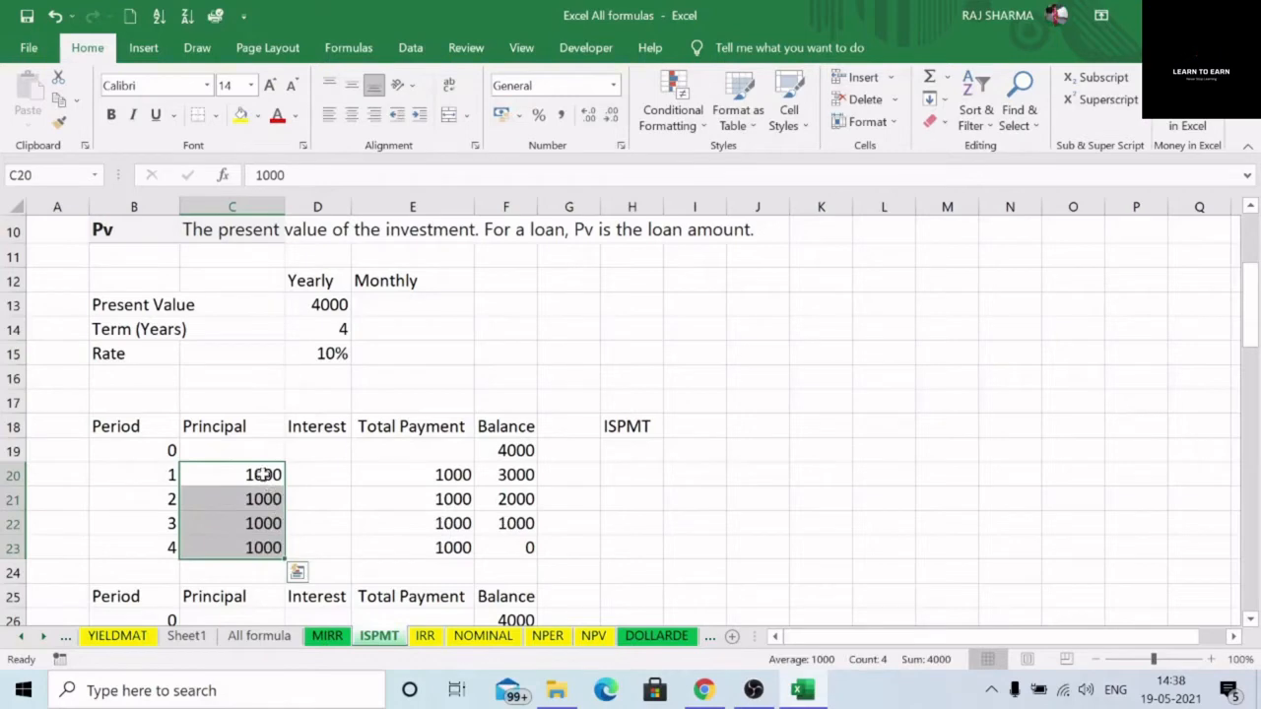
{"action": "left_click", "coordinate": [263, 475]}
{"action": "left_click", "coordinate": [266, 498]}
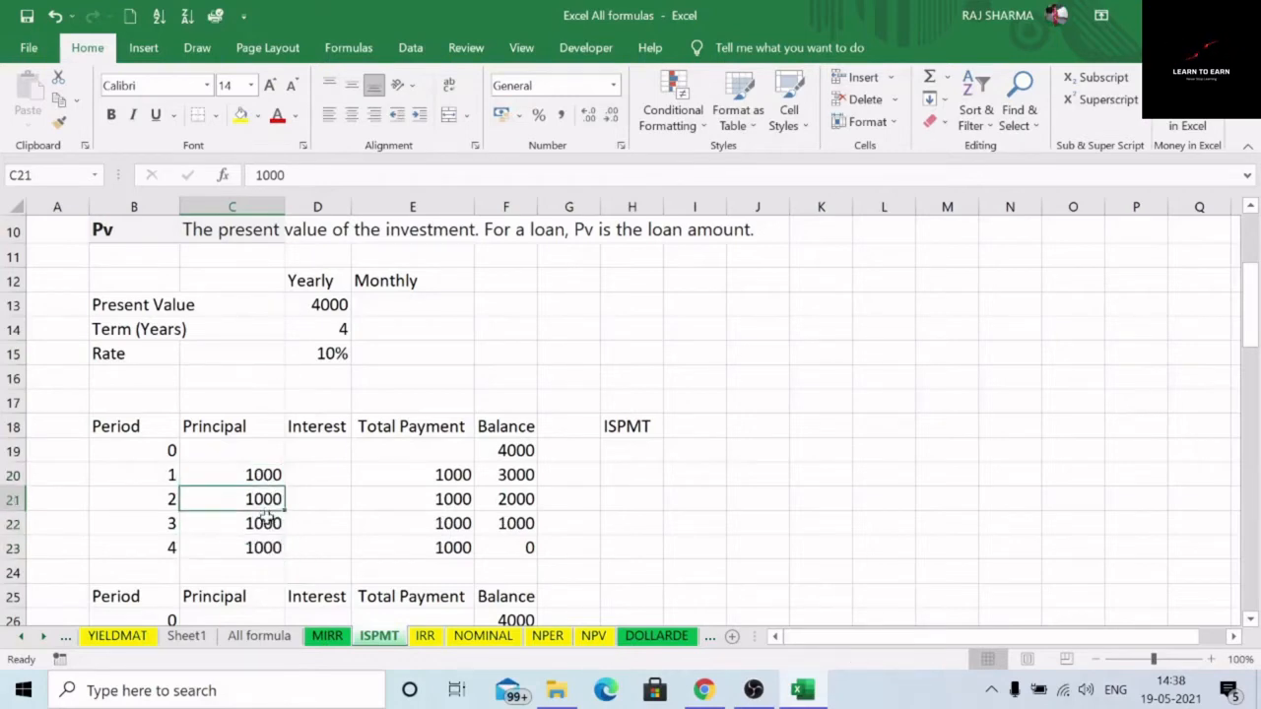
{"action": "left_click", "coordinate": [267, 523]}
{"action": "left_click", "coordinate": [264, 544]}
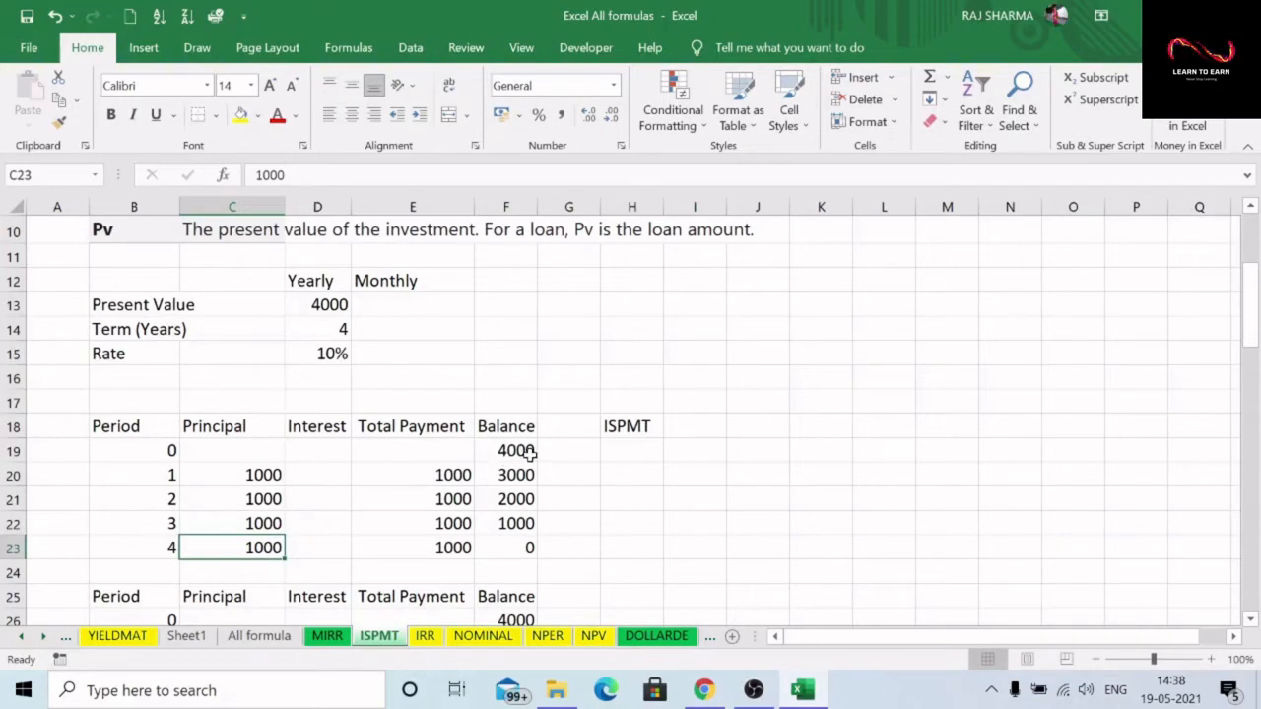
- Insert the ISPMT function in the period 1 Interest cell D20 and review what its Rate argument needs
{"action": "left_click", "coordinate": [326, 470]}
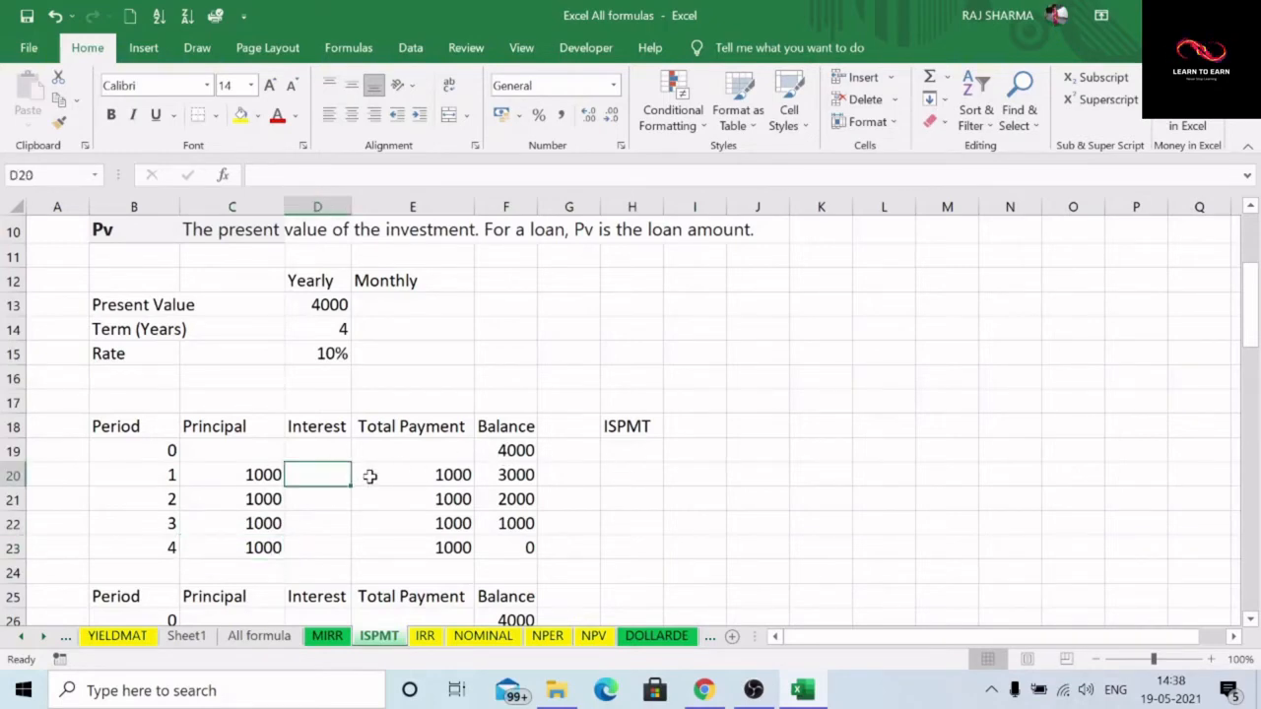
{"action": "type", "text": "="}
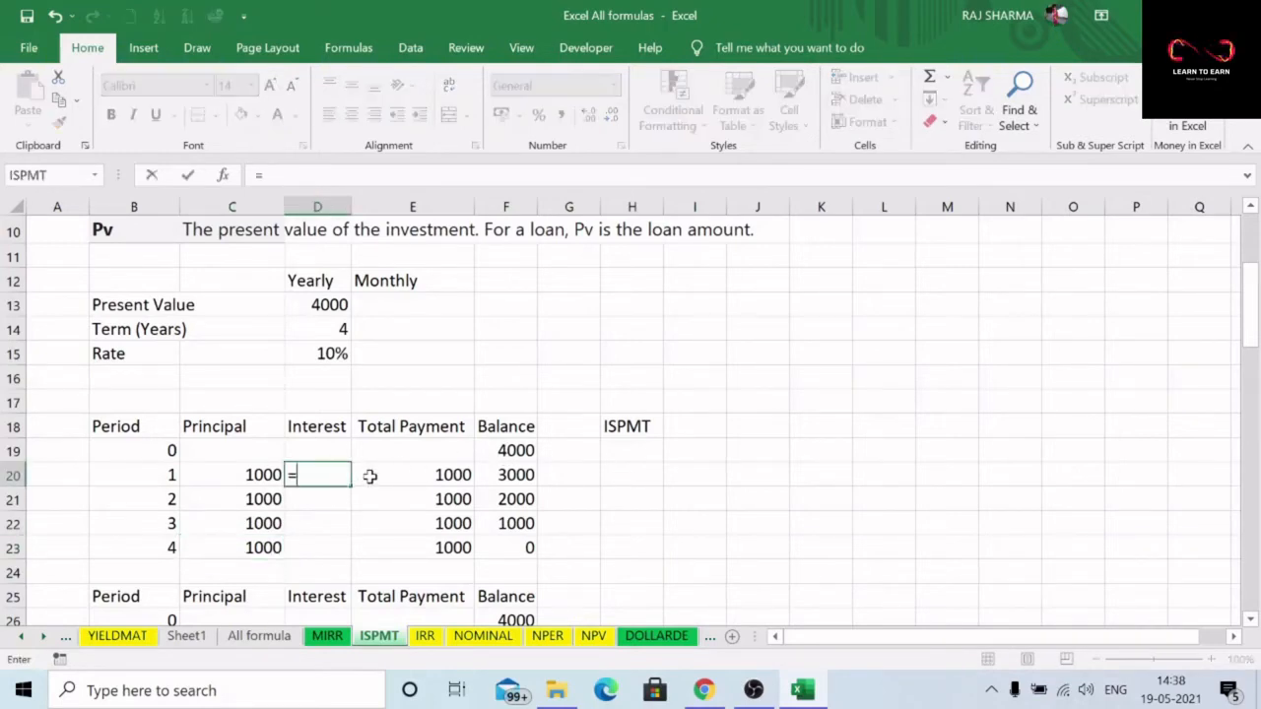
{"action": "left_click", "coordinate": [223, 175]}
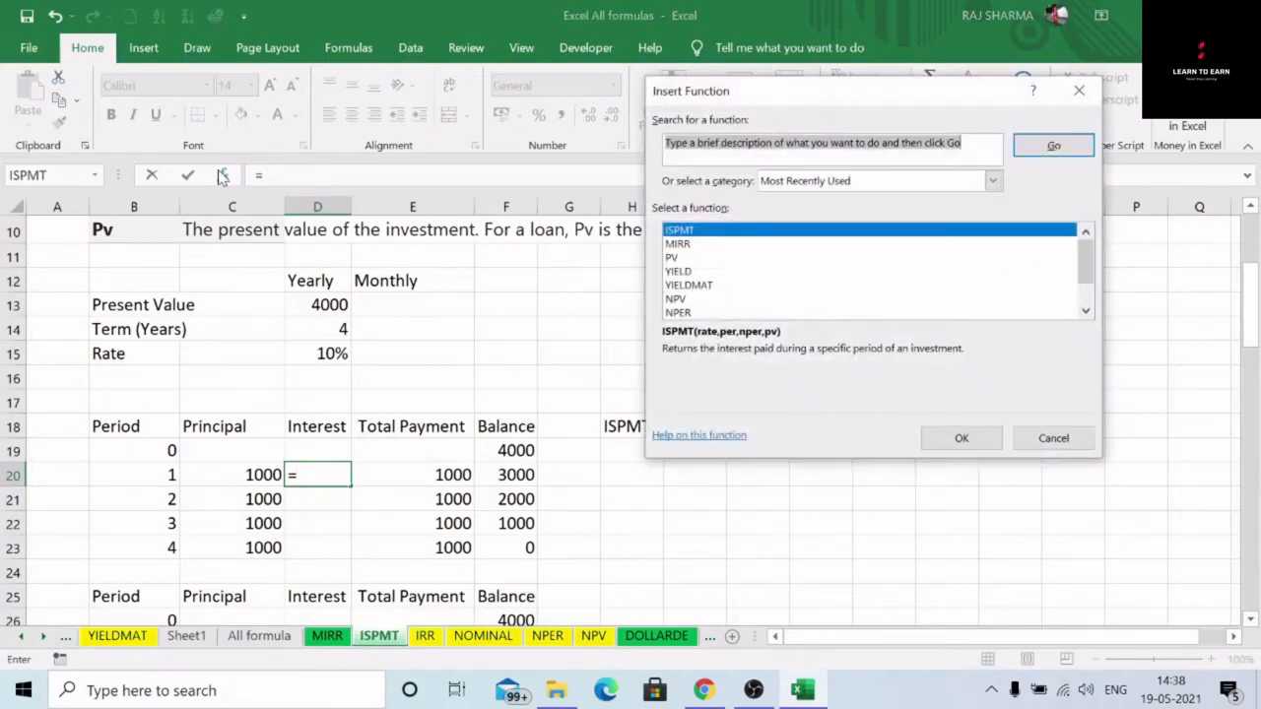
{"action": "left_click", "coordinate": [961, 438]}
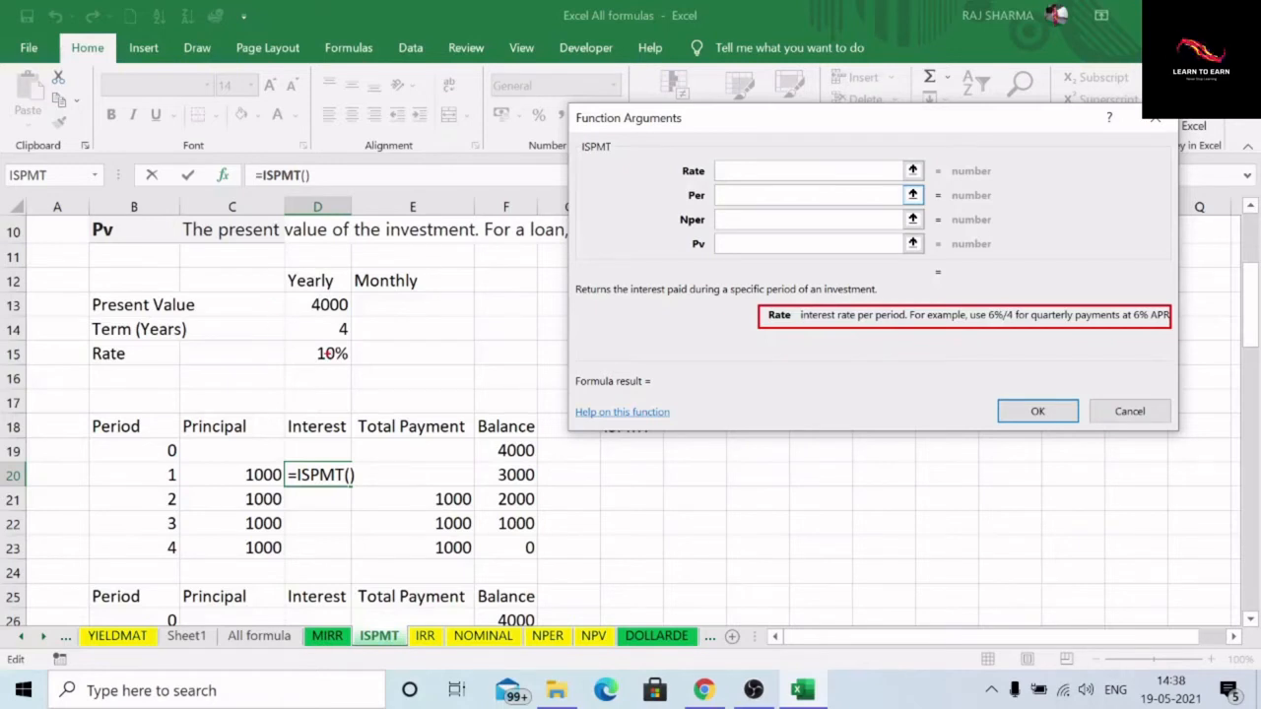
{"action": "mouse_move", "coordinate": [309, 344]}
{"action": "left_mouse_down"}
{"action": "mouse_move", "coordinate": [311, 366]}
{"action": "mouse_move", "coordinate": [353, 368]}
{"action": "left_mouse_up"}
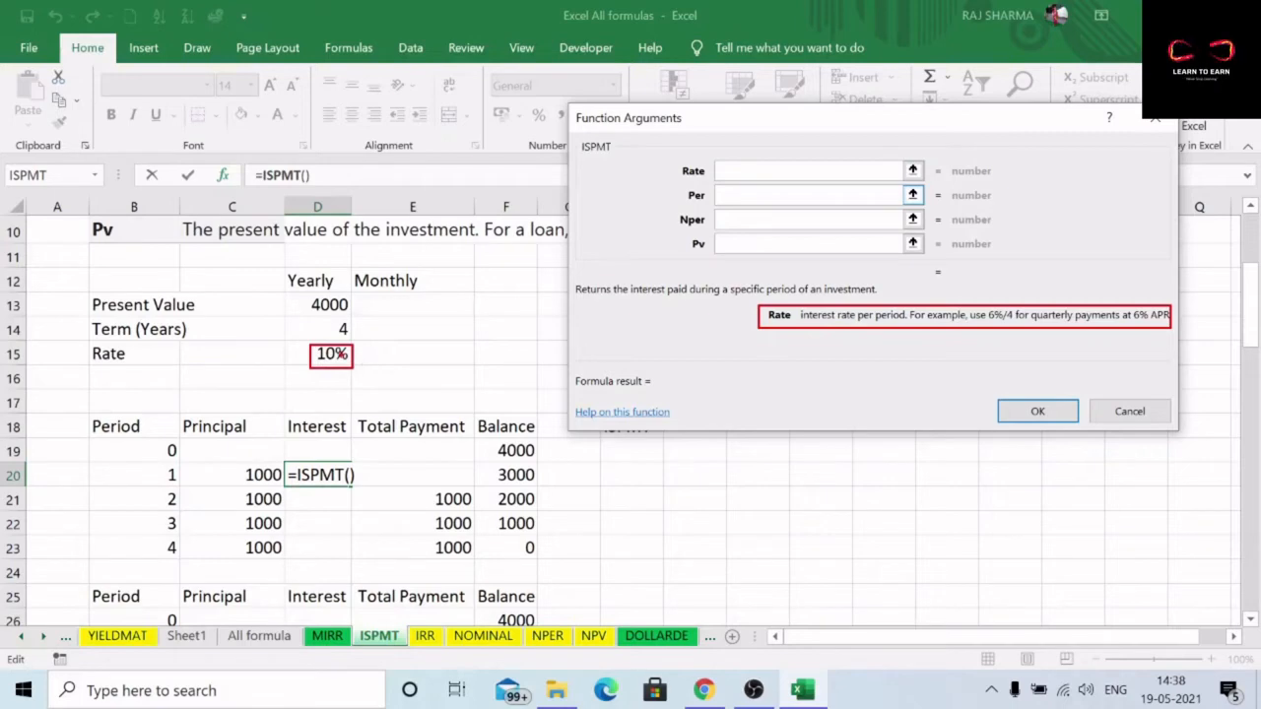
{"action": "key", "text": "Escape"}
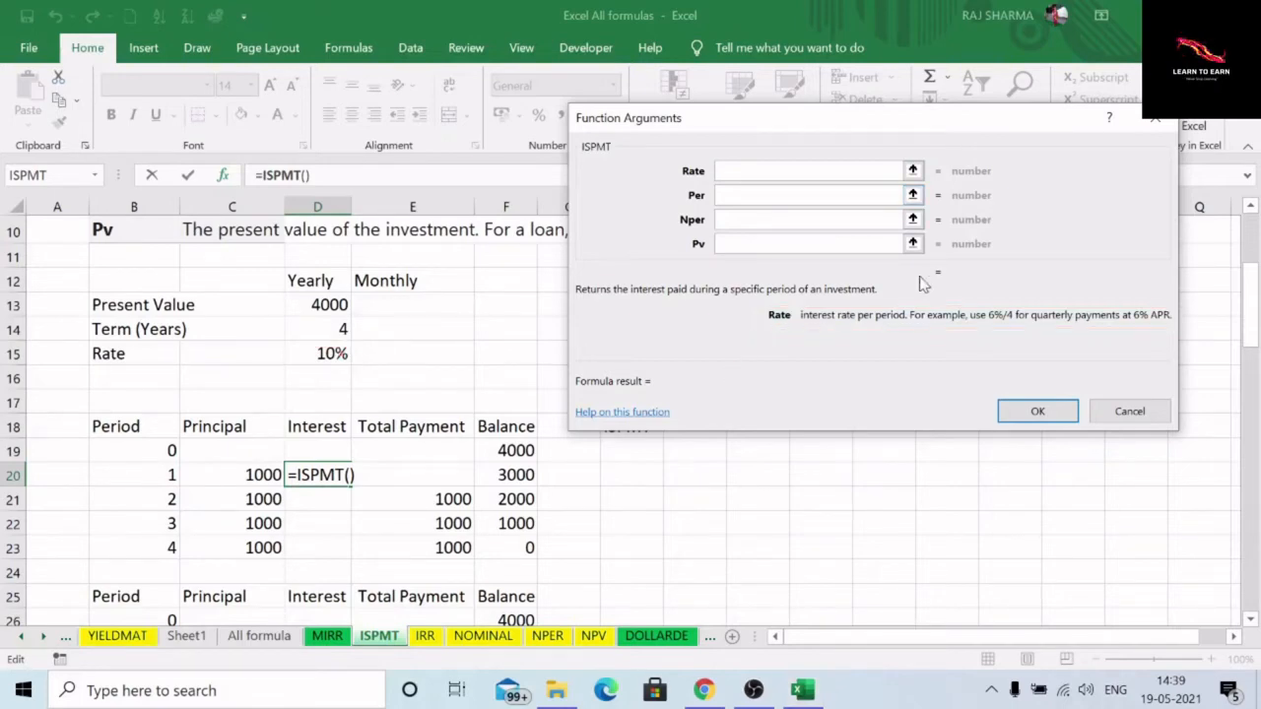
- Set the ISPMT arguments in D20 to Rate D15, Per B19, Nper D14 and Pv D13
{"action": "left_click", "coordinate": [325, 353]}
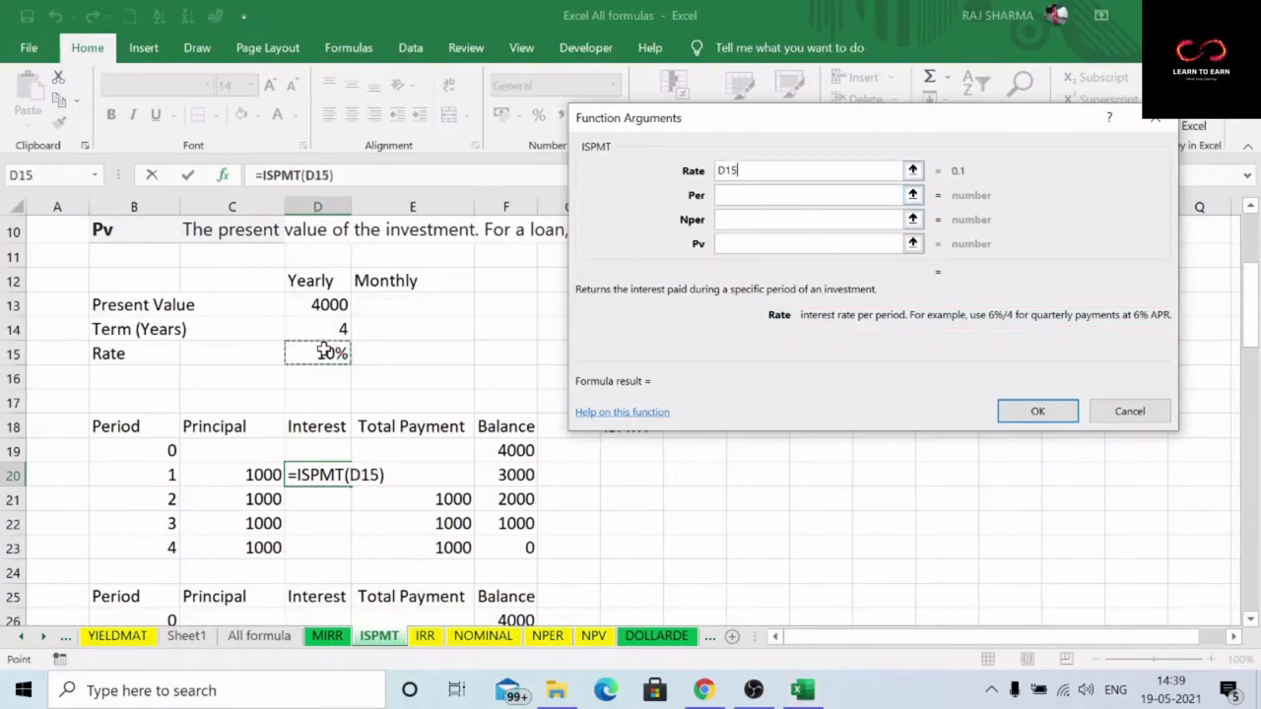
{"action": "key", "text": "Tab"}
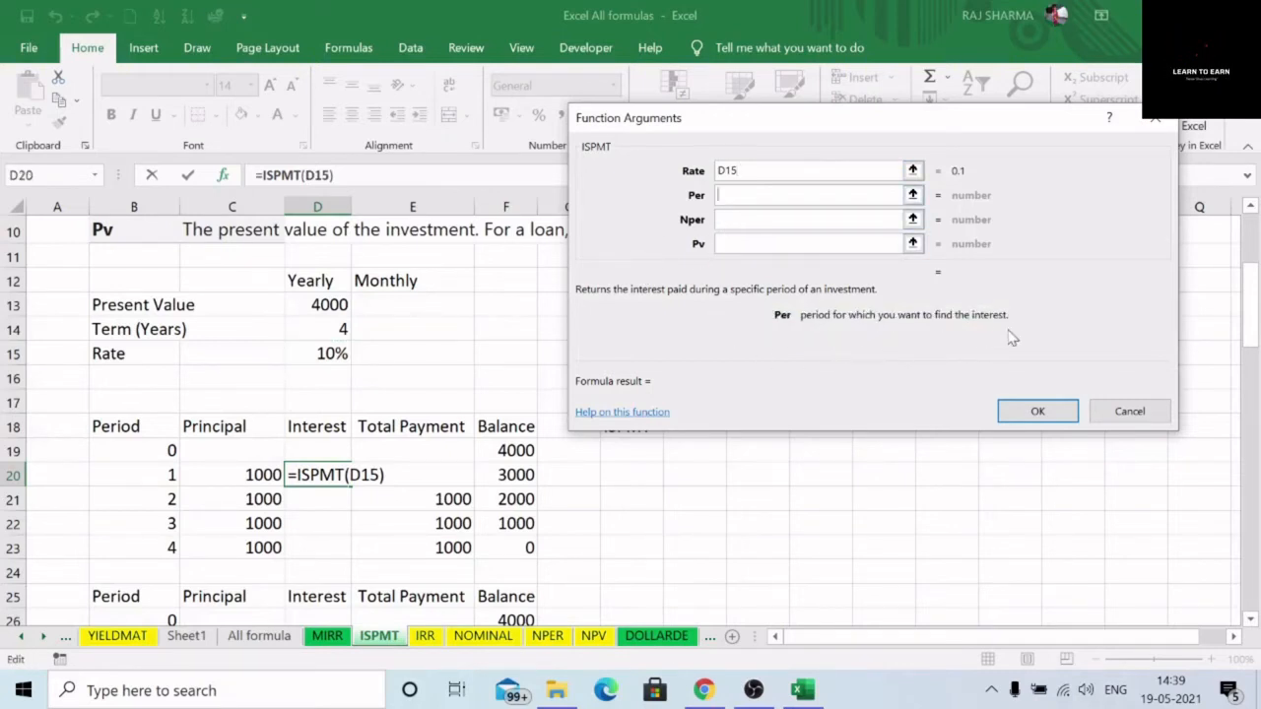
{"action": "left_click", "coordinate": [165, 449]}
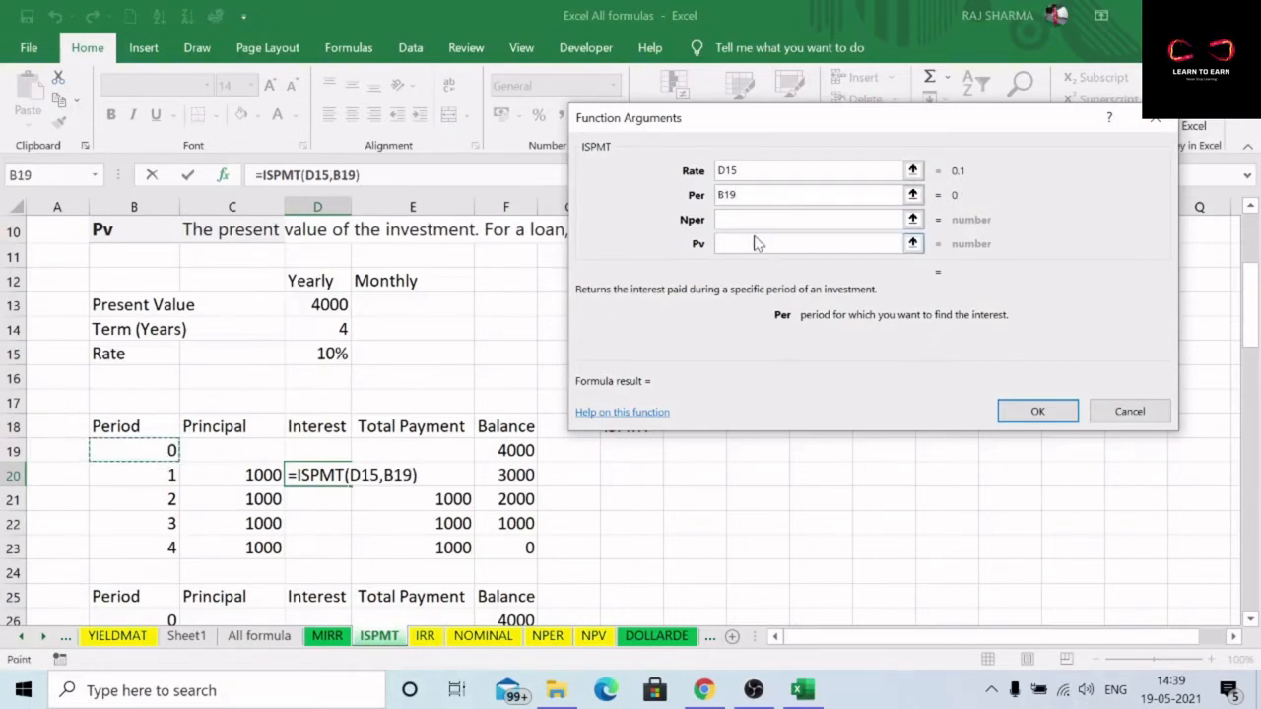
{"action": "left_click", "coordinate": [808, 219]}
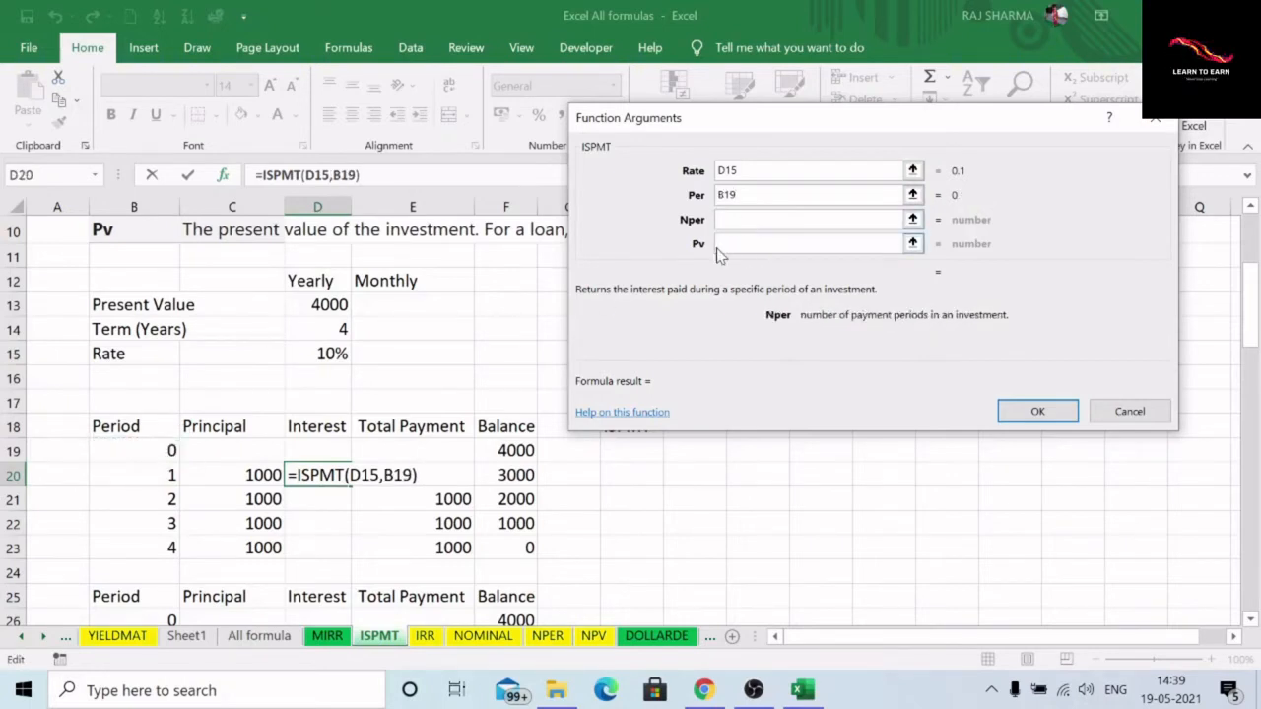
{"action": "left_click", "coordinate": [325, 328]}
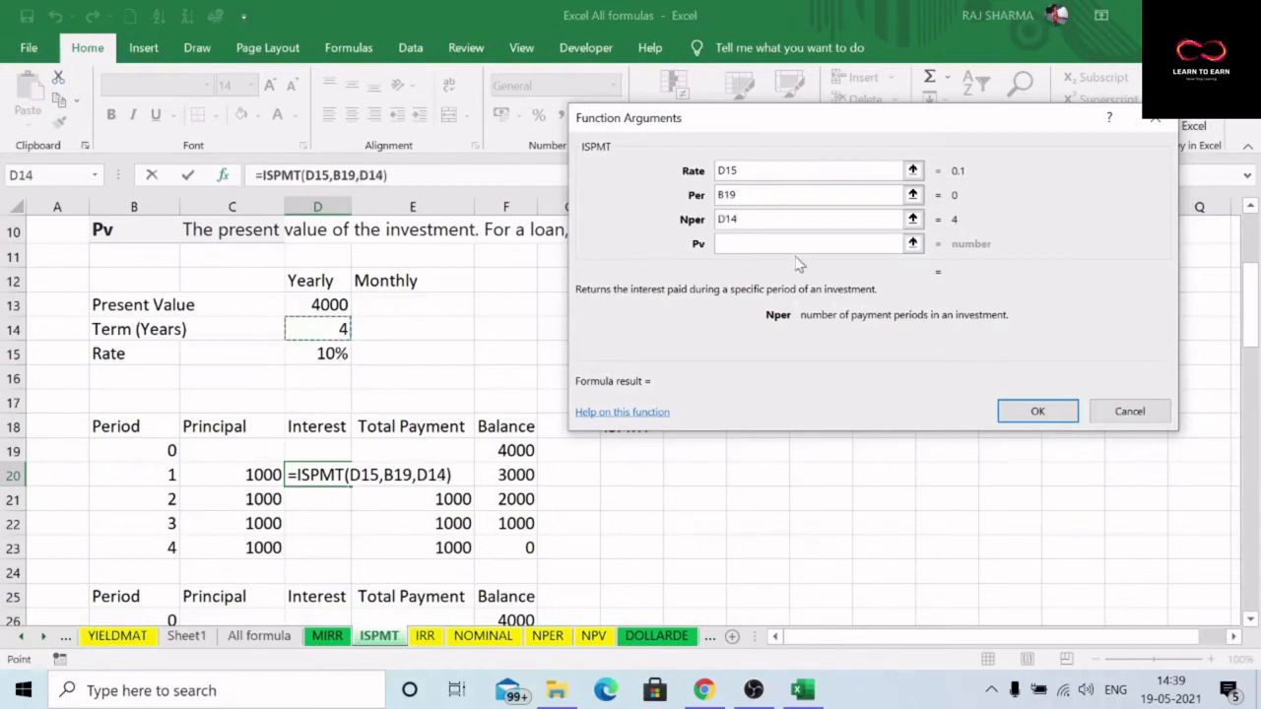
{"action": "left_click", "coordinate": [741, 246]}
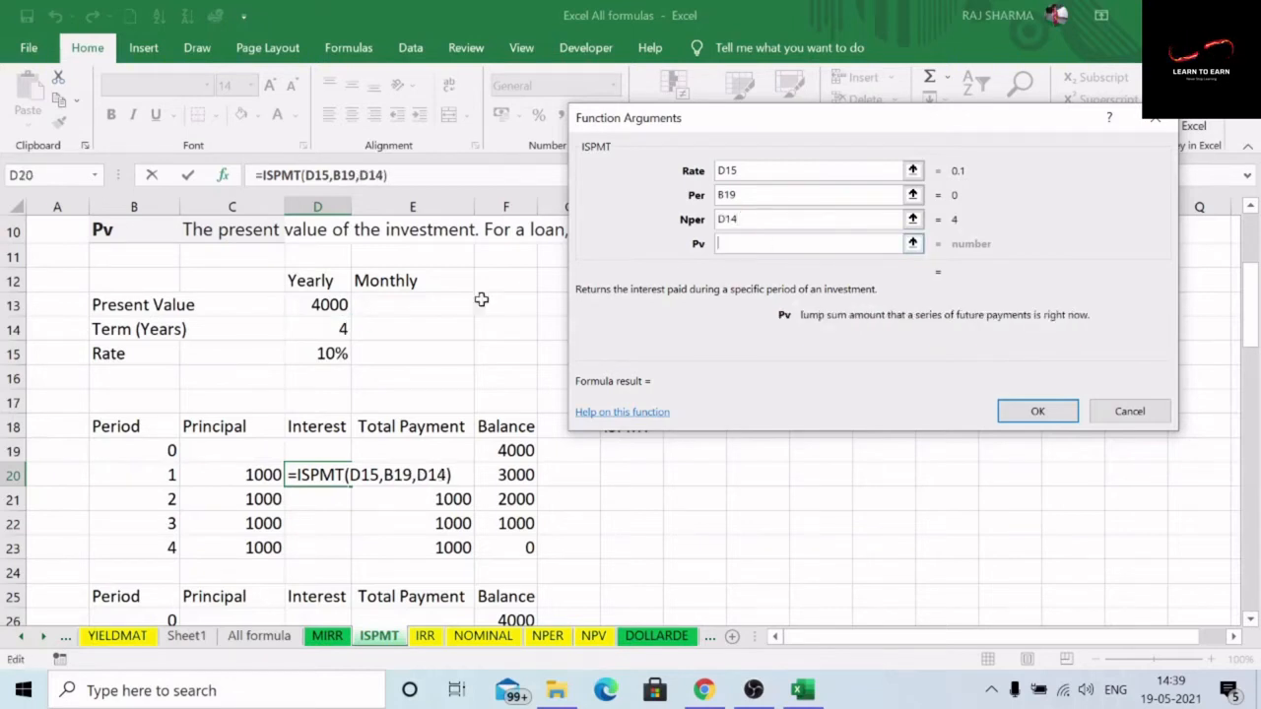
{"action": "left_click", "coordinate": [324, 305]}
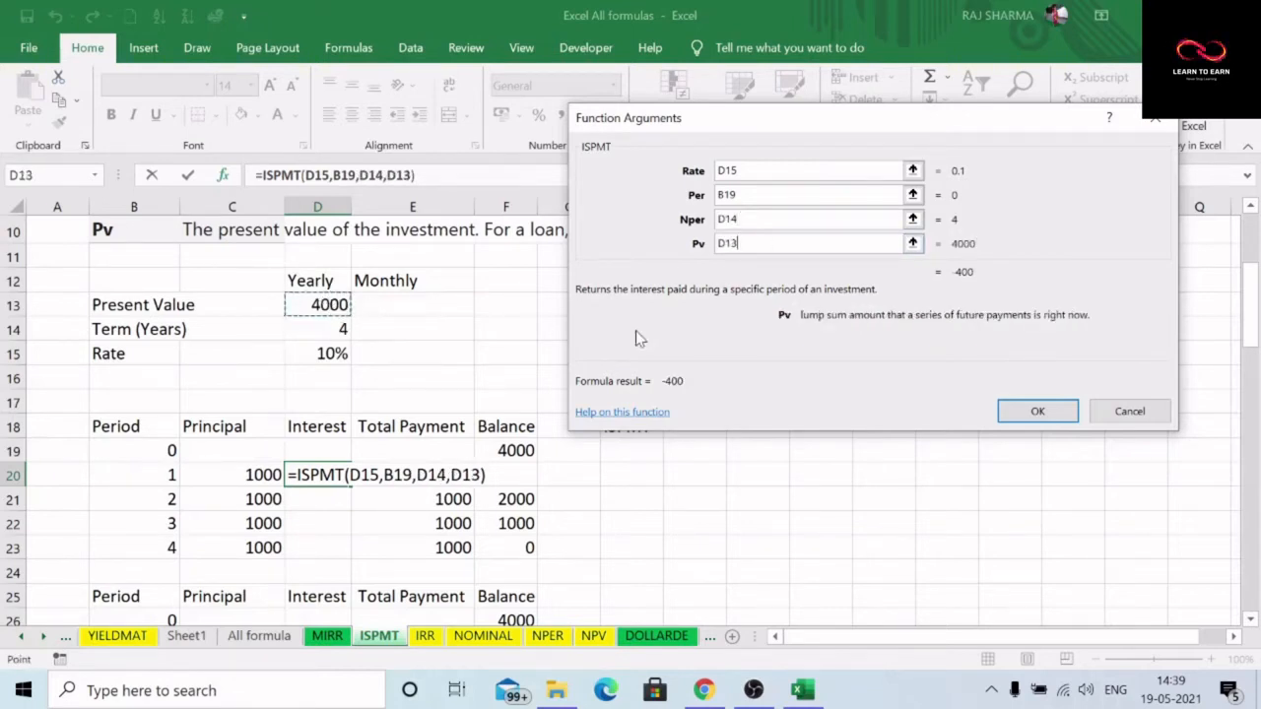
- Negate the Pv argument to -D13, confirm the formula, and compare the period 1 interest with the opening balance
{"action": "left_click", "coordinate": [736, 243]}
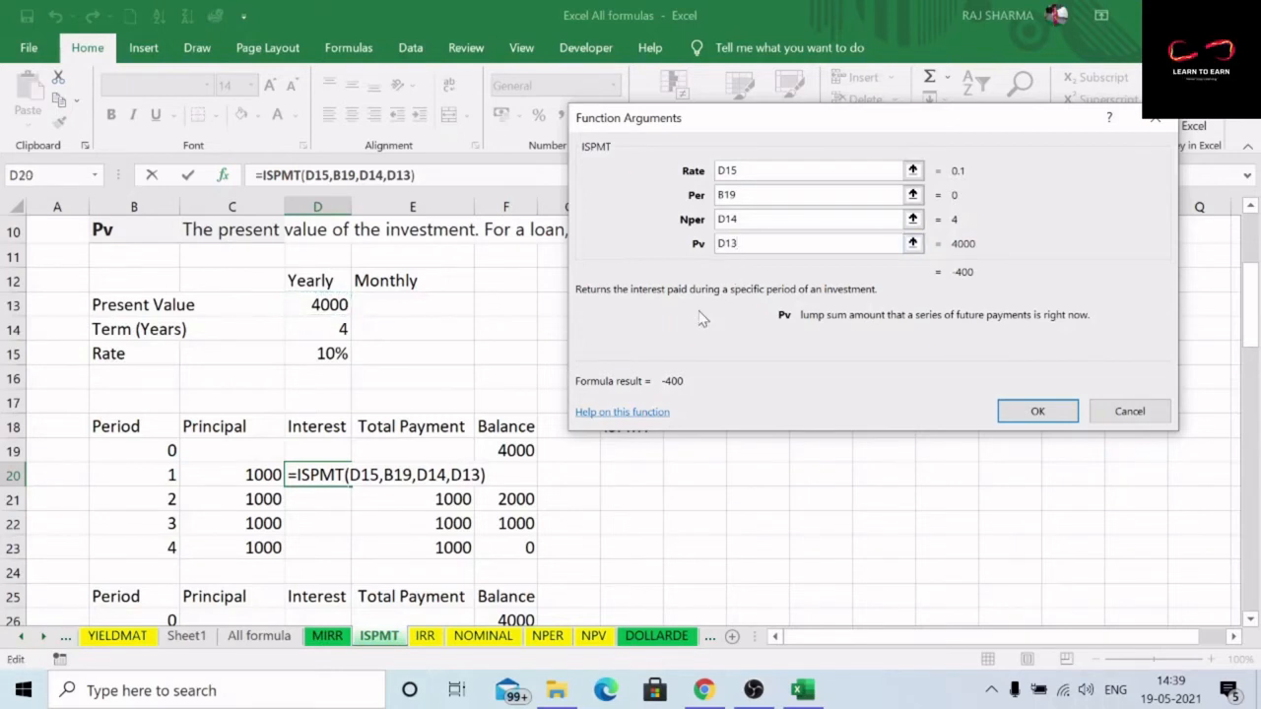
{"action": "type", "text": "-"}
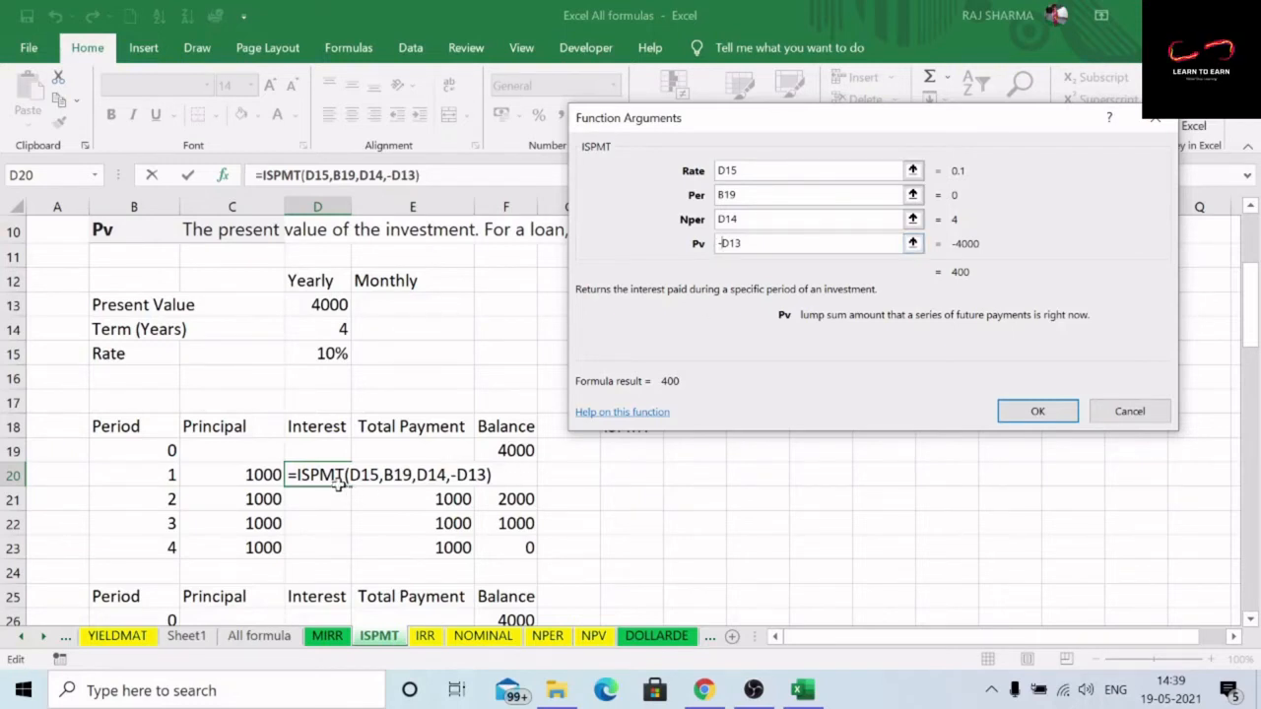
{"action": "left_click", "coordinate": [1048, 418]}
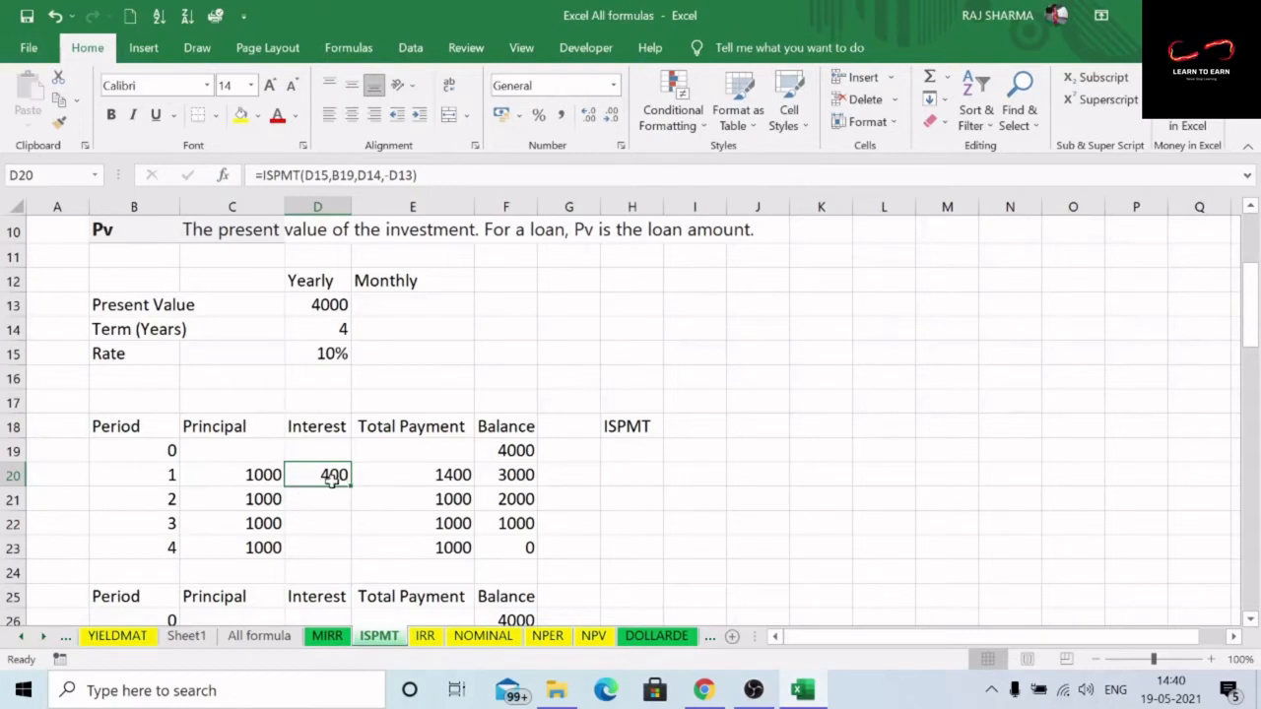
{"action": "left_click", "coordinate": [515, 451]}
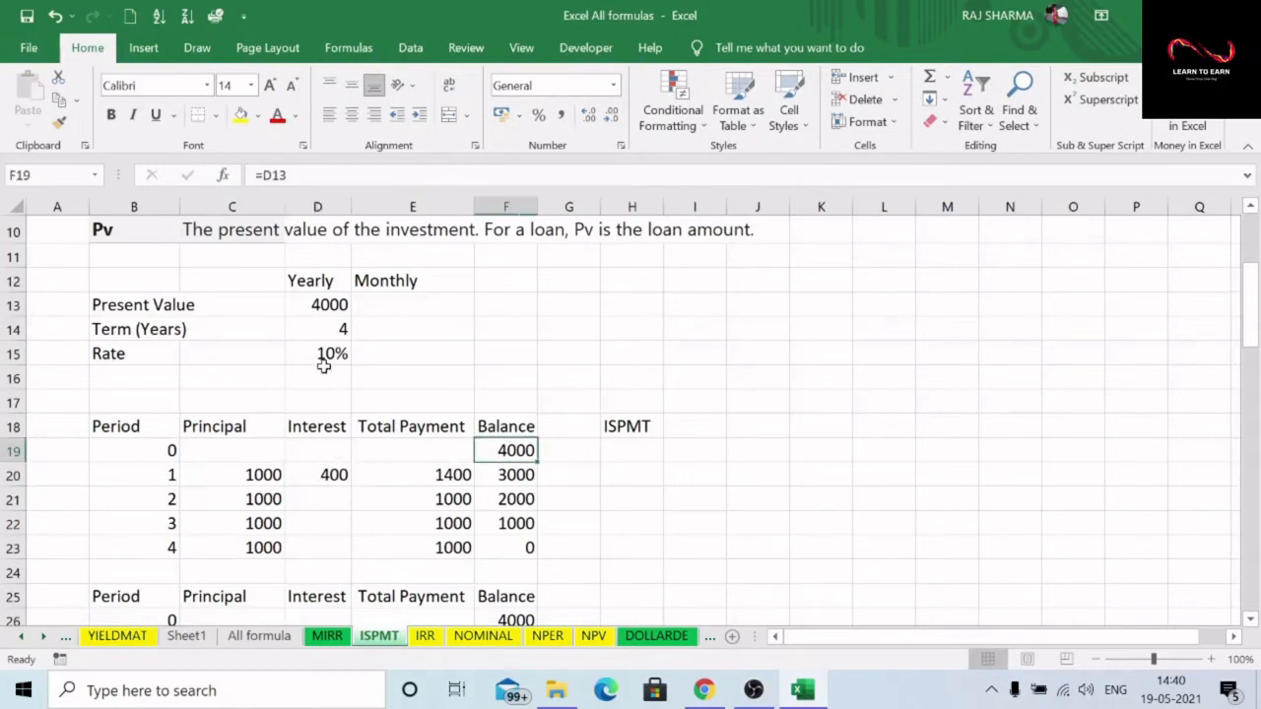
{"action": "left_click", "coordinate": [323, 477]}
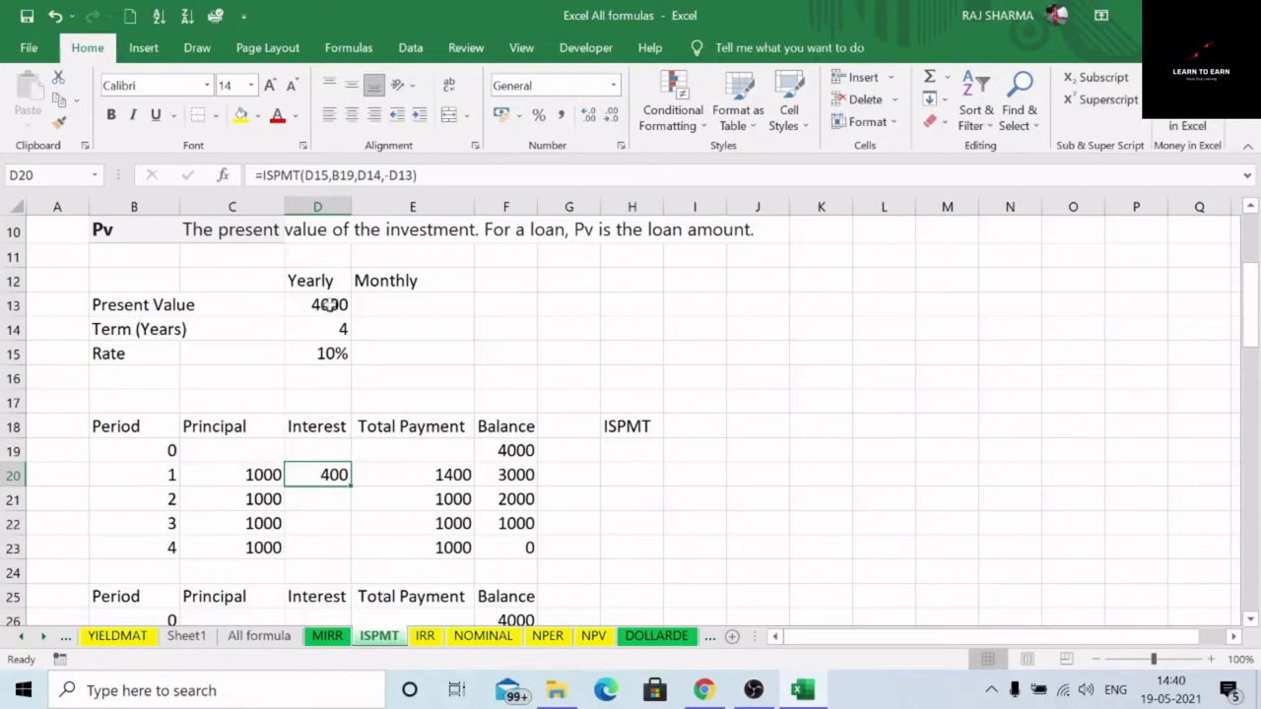
- Make the Rate and Nper references in the D20 formula absolute as $D$15 and $D$14
{"action": "left_click", "coordinate": [304, 175]}
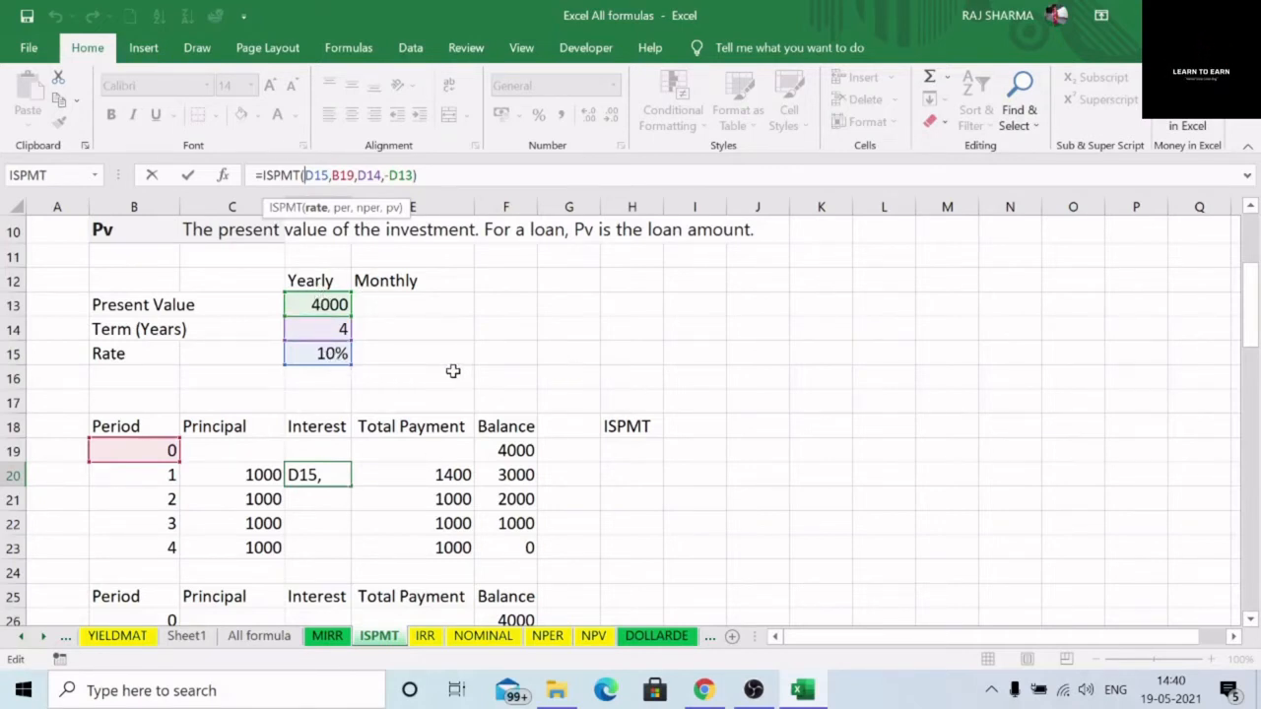
{"action": "type", "text": "$D$"}
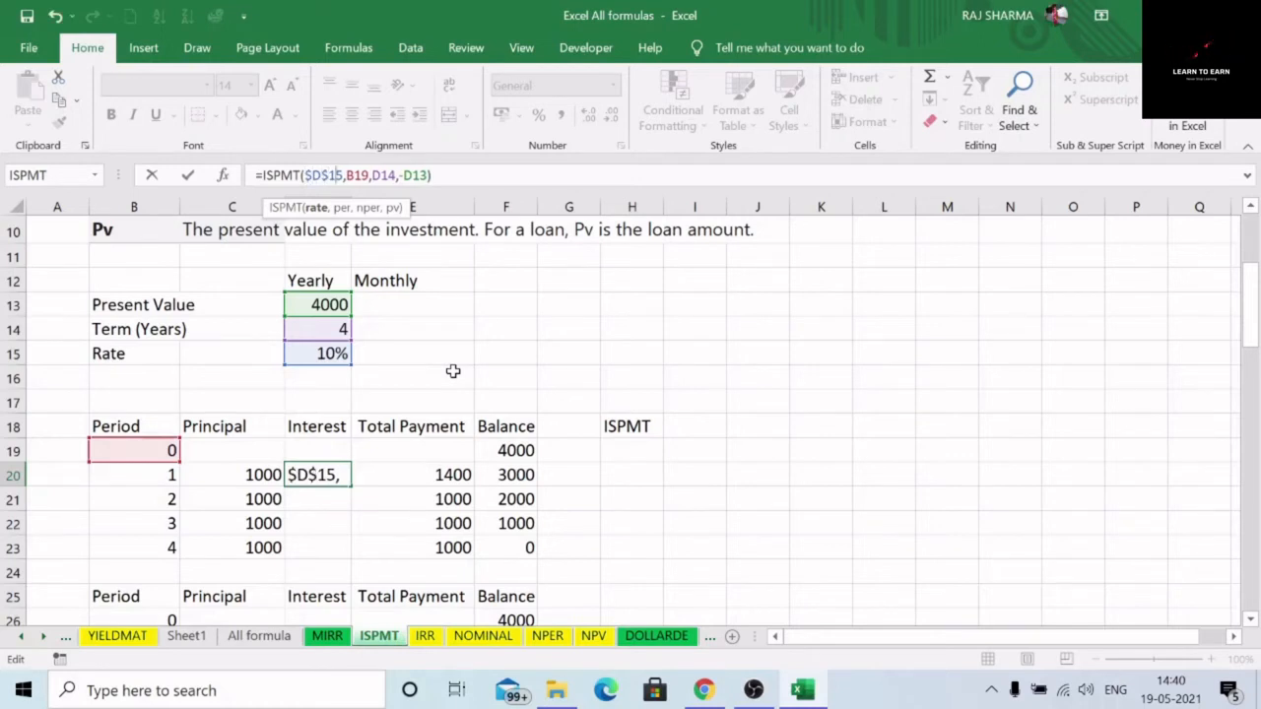
{"action": "key", "text": "Right"}
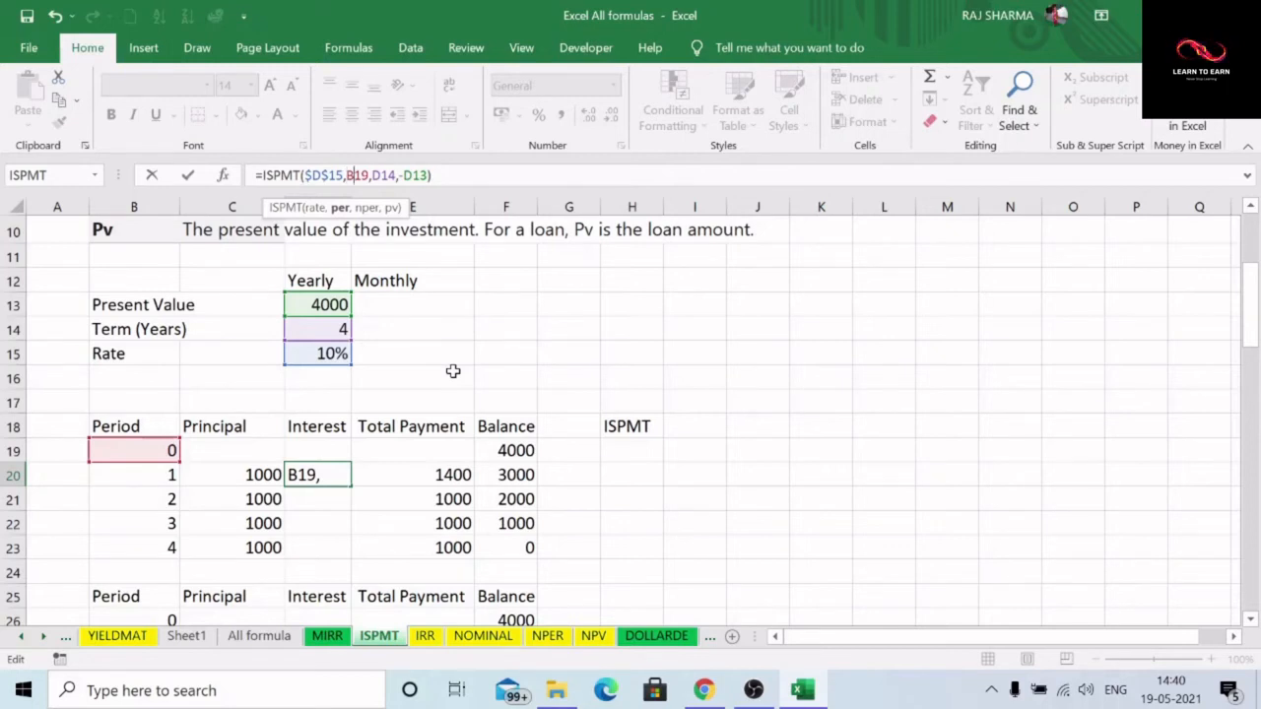
{"action": "key", "text": "Right"}
{"action": "key", "text": "Right"}
{"action": "key", "text": "Right"}
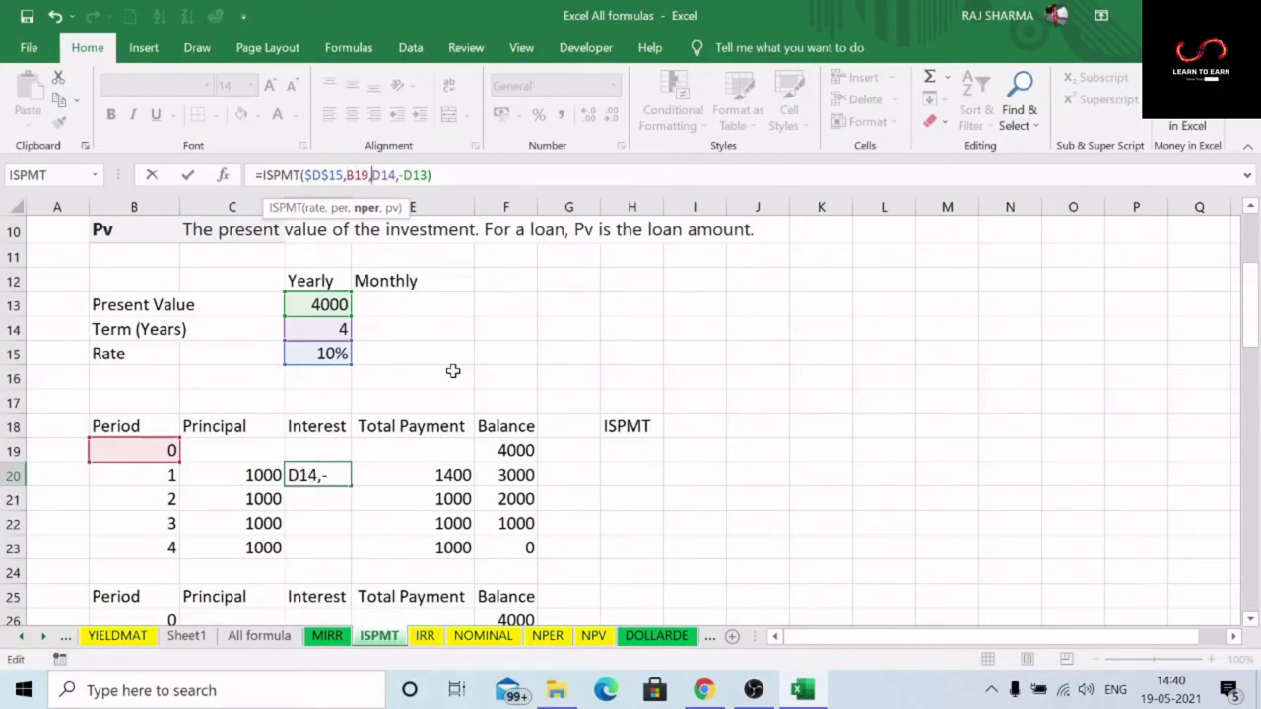
{"action": "type", "text": "$D"}
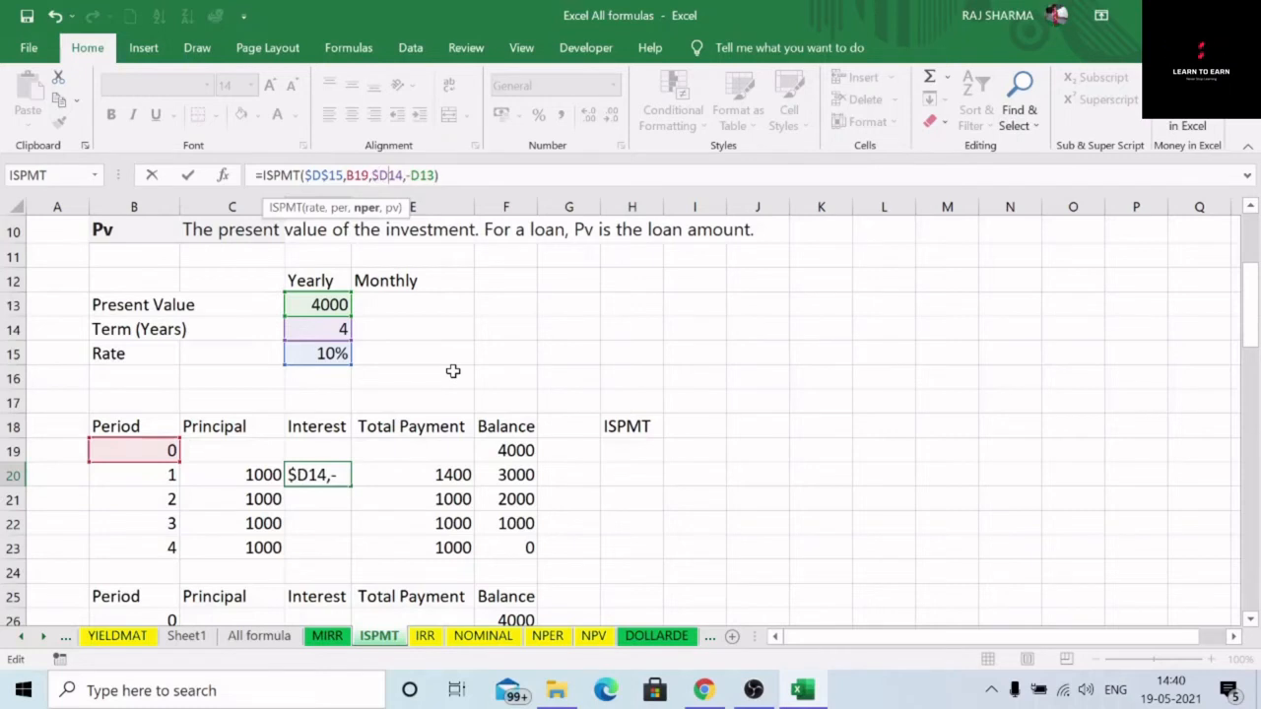
{"action": "type", "text": "$"}
- Make the Pv reference in the D20 formula absolute as -$D$13 and commit the formula
{"action": "key", "text": "Right"}
{"action": "key", "text": "Right"}
{"action": "key", "text": "Right"}
{"action": "key", "text": "Right"}
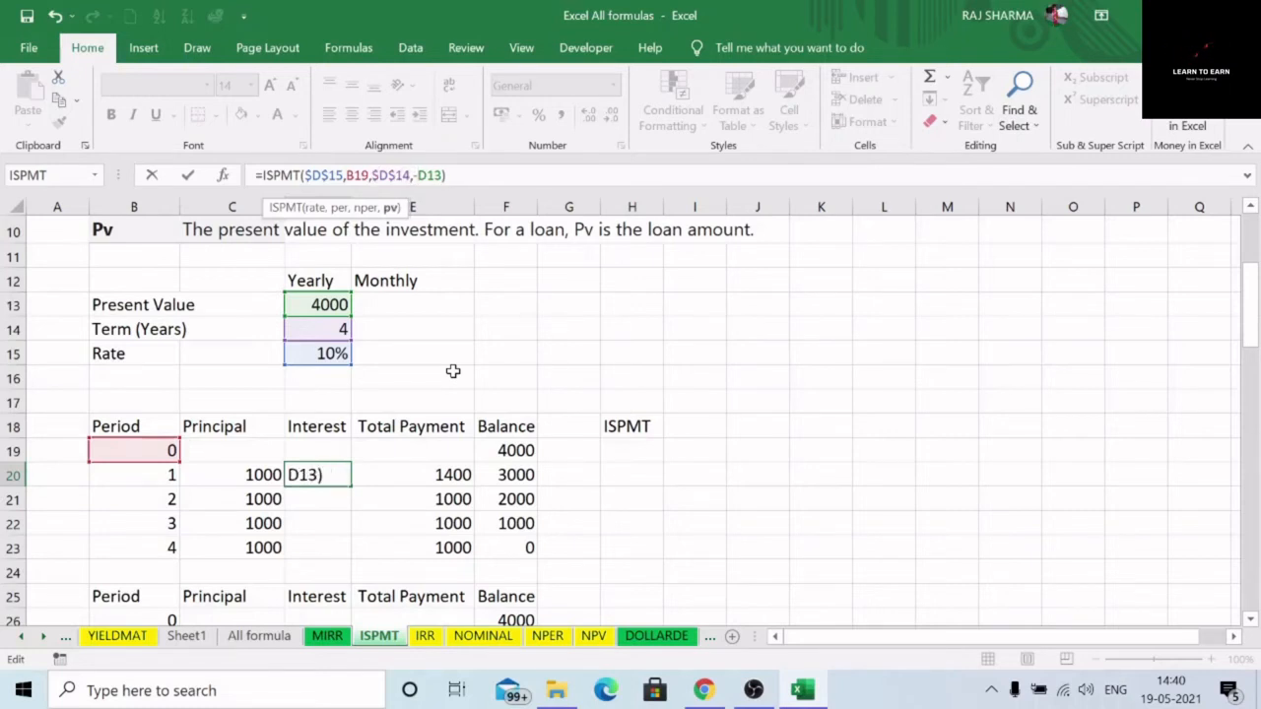
{"action": "type", "text": "$"}
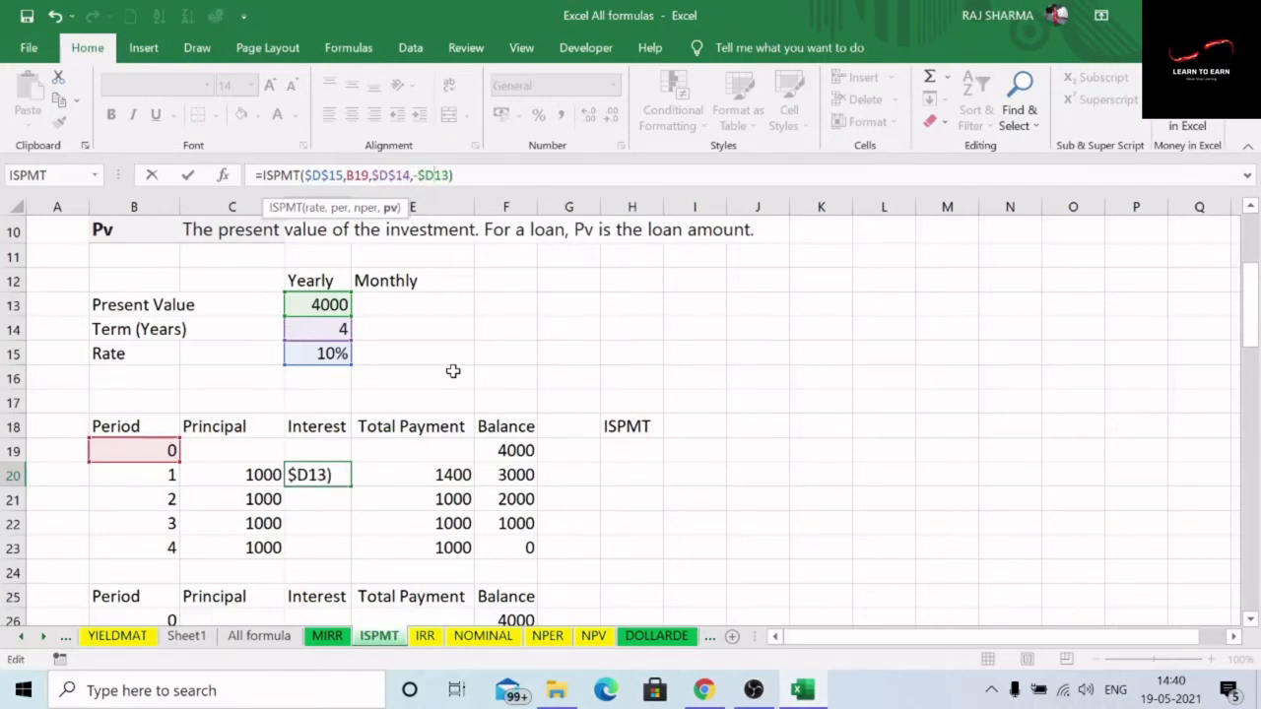
{"action": "key", "text": "Right"}
{"action": "type", "text": "$"}
{"action": "key", "text": "Return"}
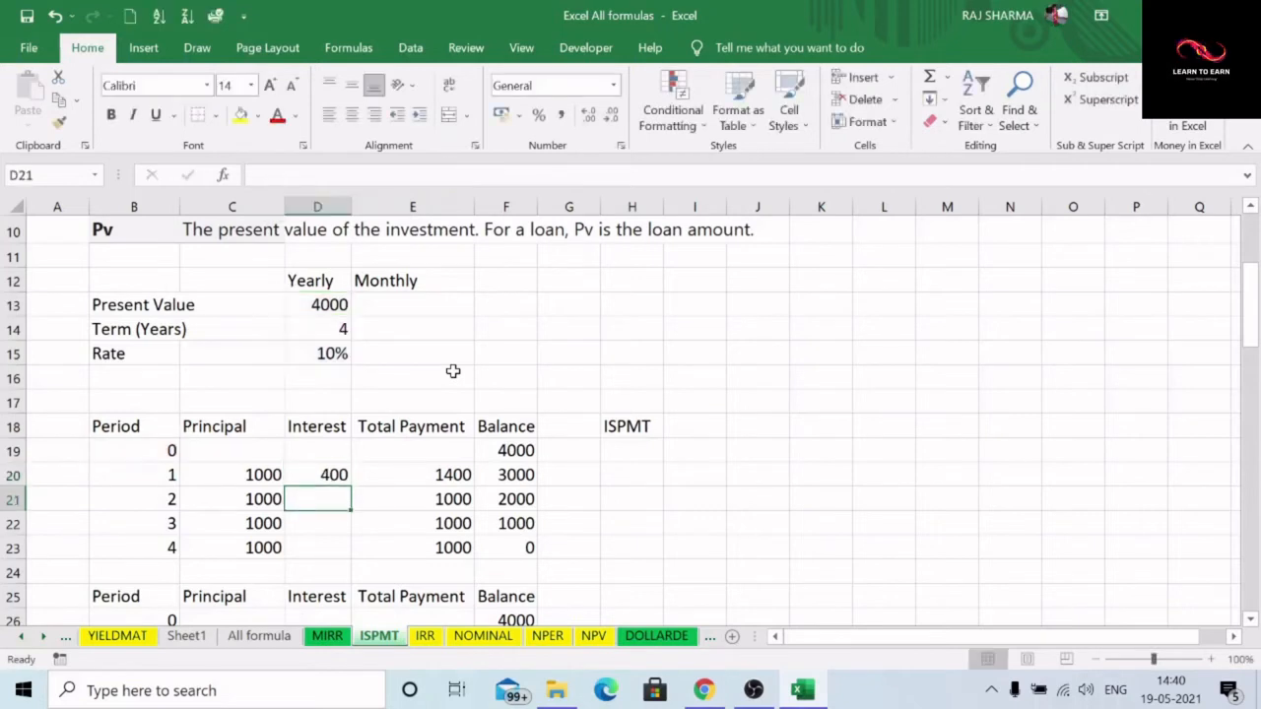
- Fill the ISPMT formula from D20 down to D23 and check the interest in each filled cell
{"action": "left_click", "coordinate": [331, 475]}
{"action": "left_click_drag", "start_coordinate": [351, 485], "coordinate": [343, 560]}
{"action": "left_click", "coordinate": [334, 500]}
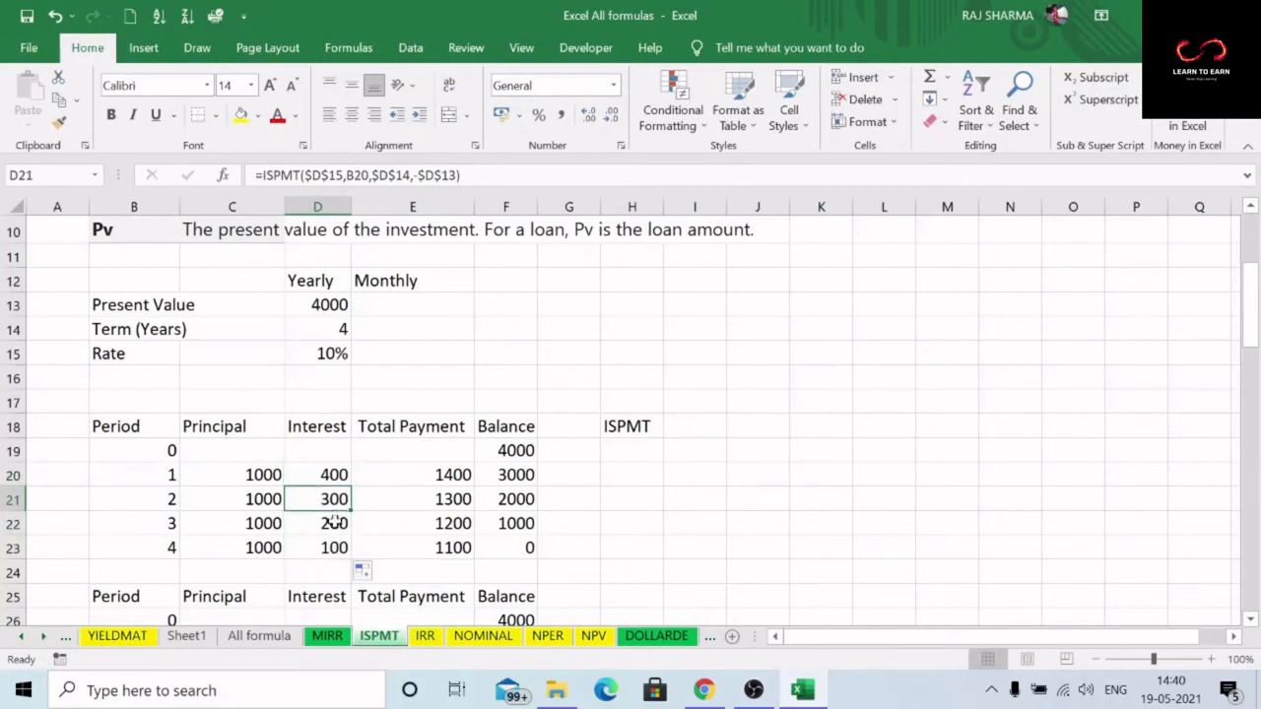
{"action": "left_click", "coordinate": [332, 523]}
{"action": "left_click", "coordinate": [332, 545]}
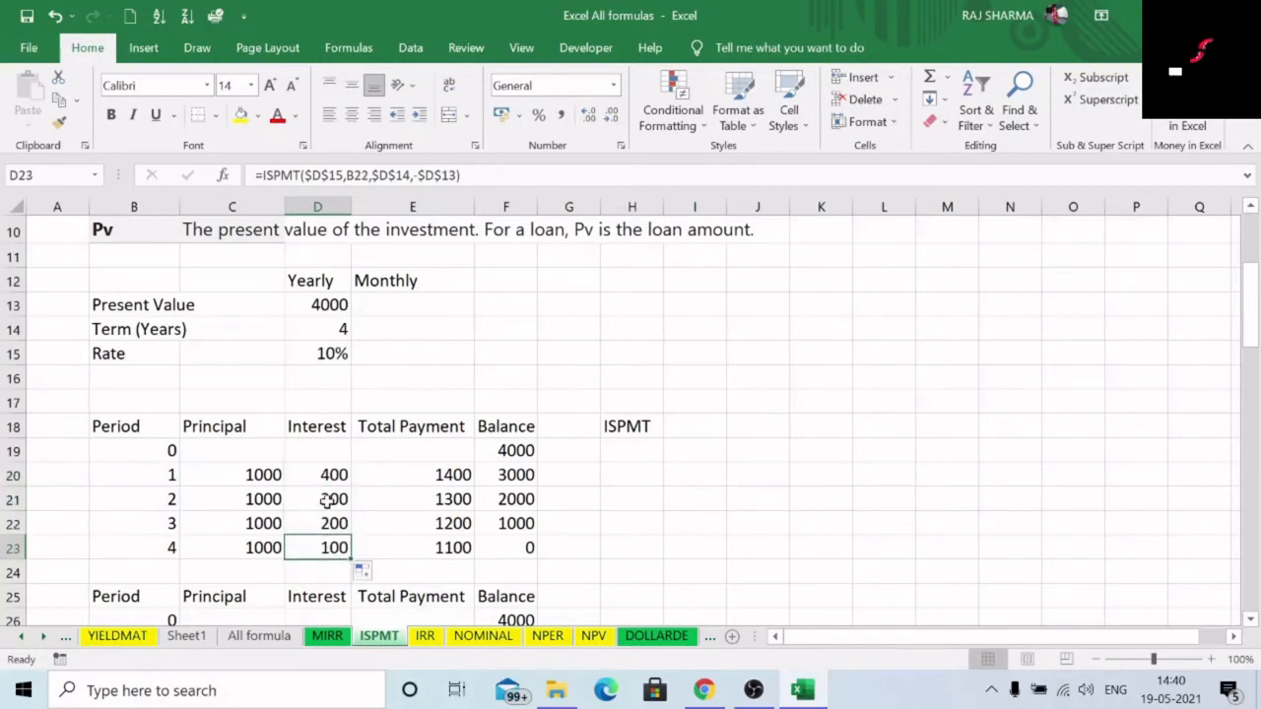
- Examine the period 2 interest formula and how the period 1 principal and interest feed the Total Payment and Balance formulas
{"action": "left_click", "coordinate": [327, 499]}
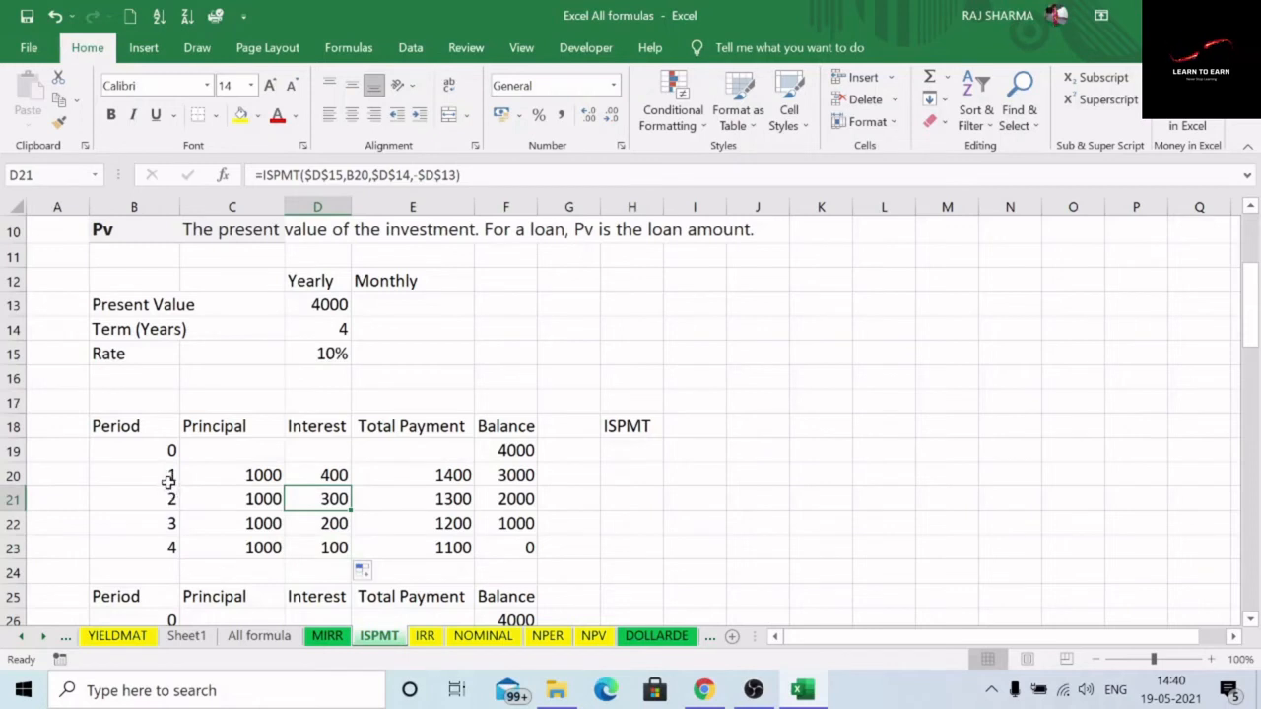
{"action": "left_click", "coordinate": [517, 475]}
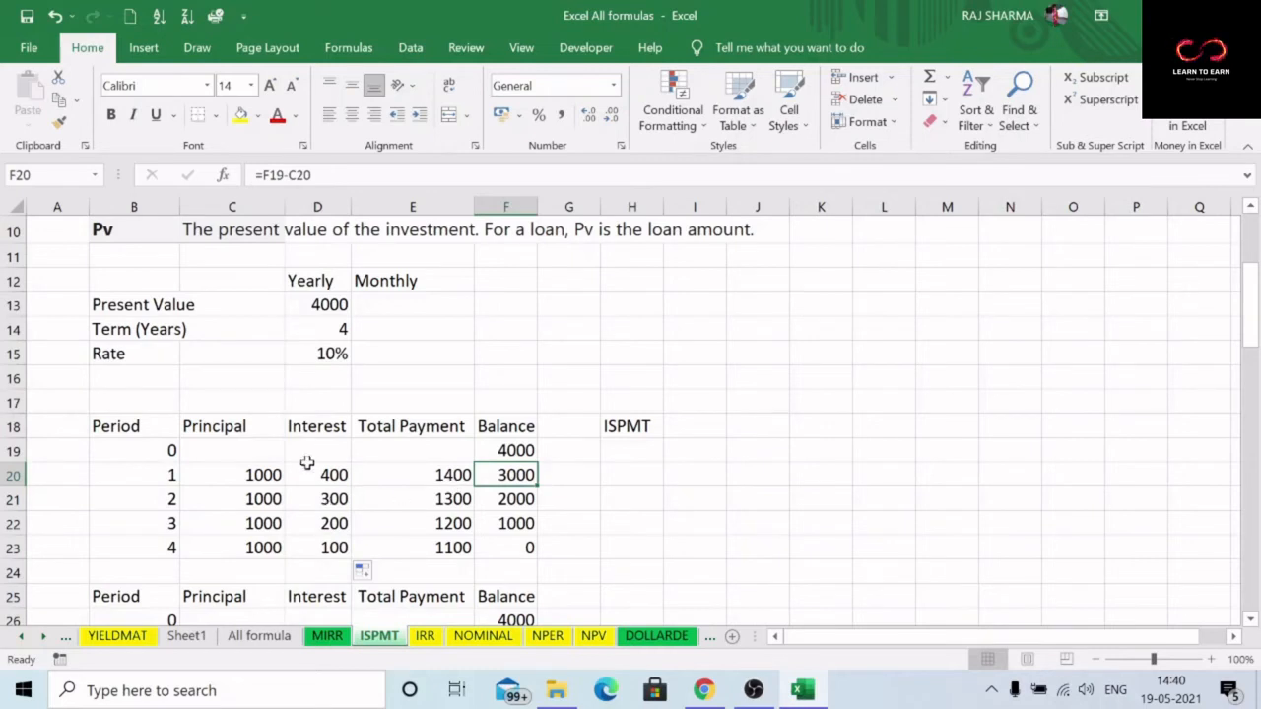
{"action": "left_click", "coordinate": [445, 477]}
{"action": "left_click", "coordinate": [267, 473]}
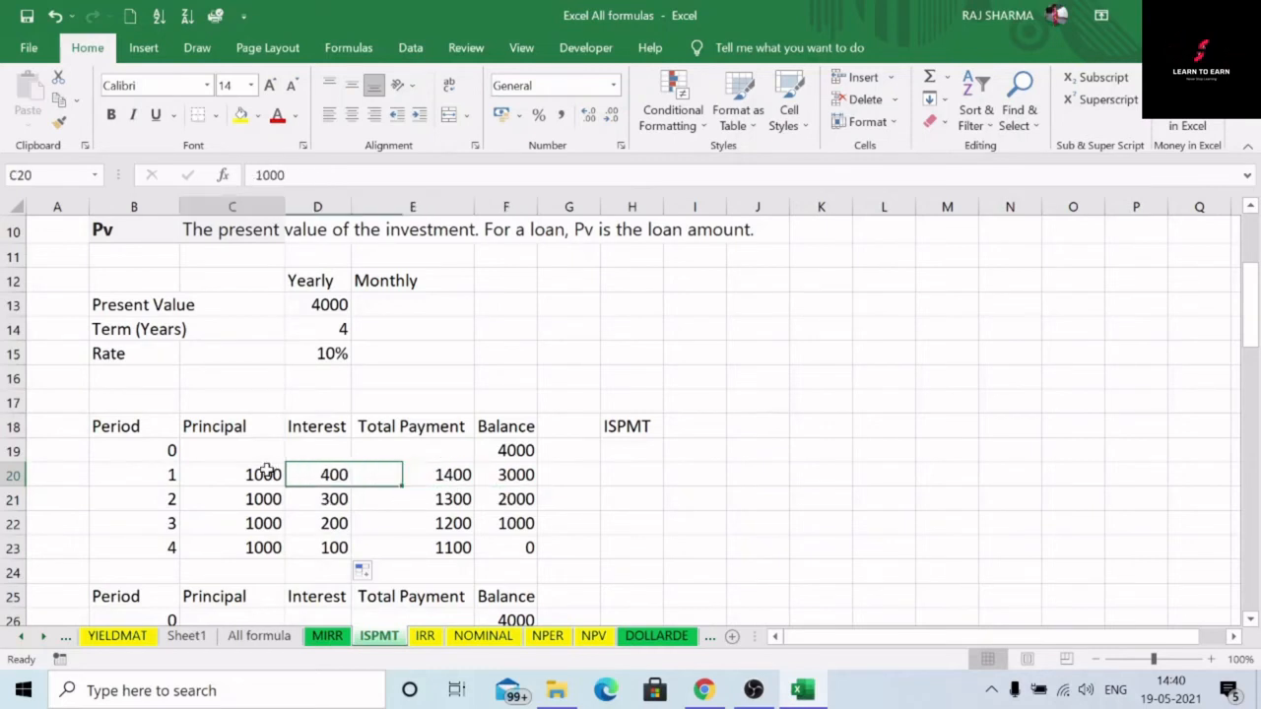
{"action": "left_click", "coordinate": [332, 477]}
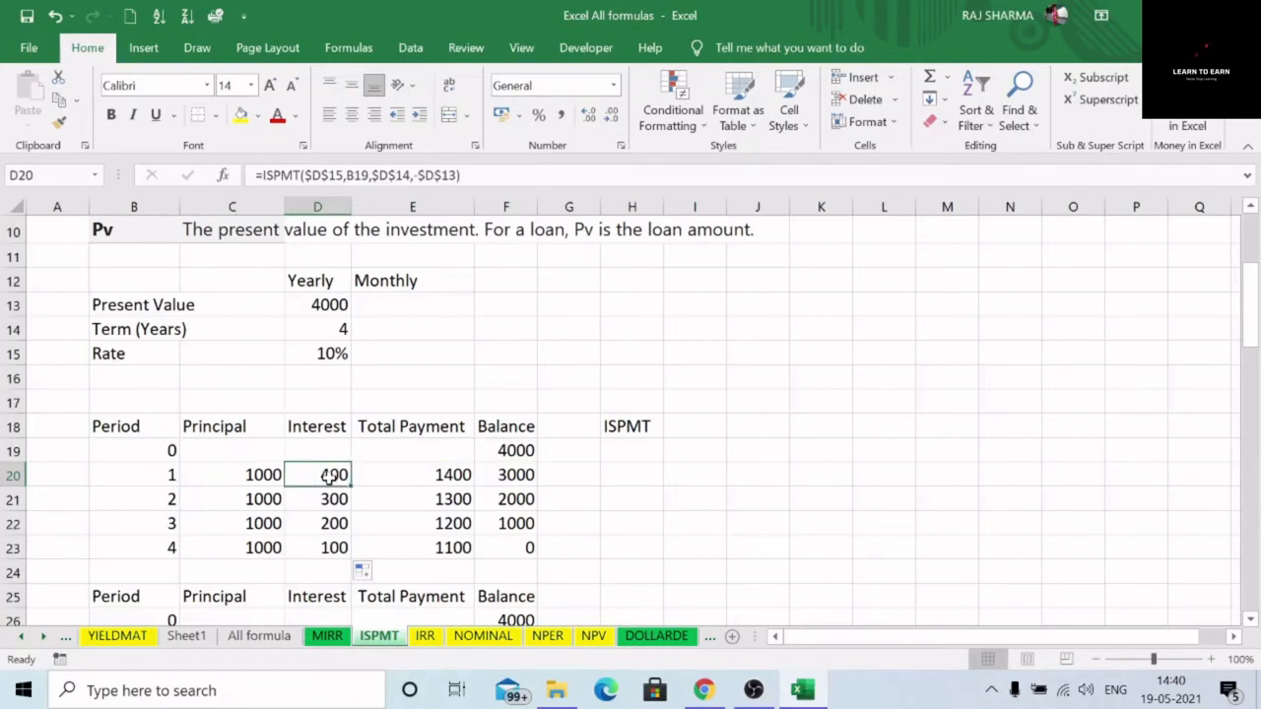
{"action": "left_click", "coordinate": [445, 476]}
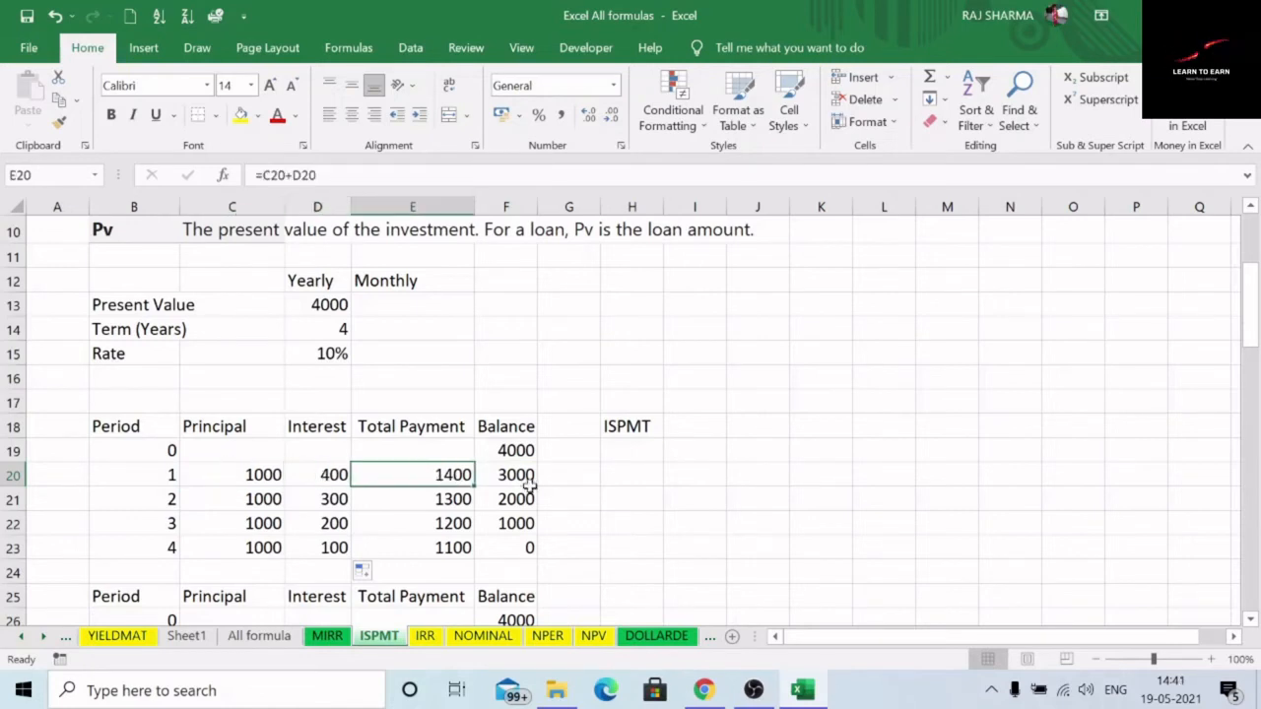
{"action": "scroll", "coordinate": [532, 482], "scroll_direction": "down", "scroll_amount": 1}
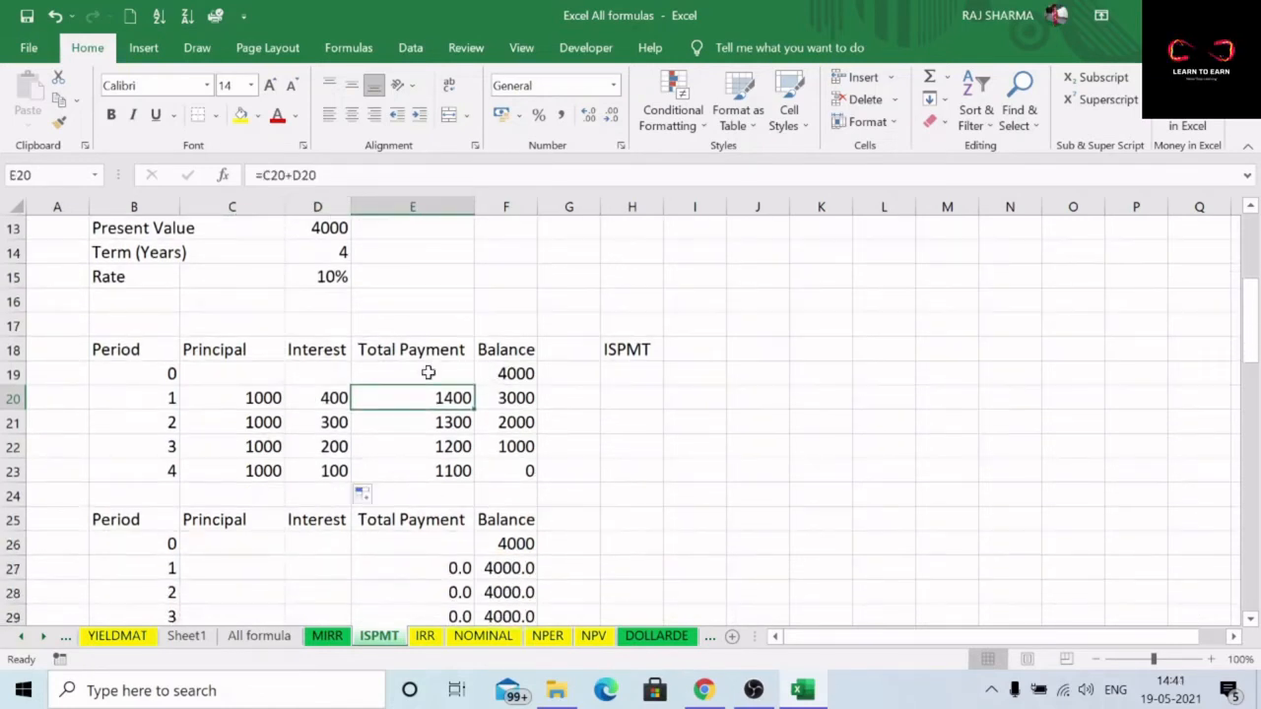
{"action": "scroll", "coordinate": [594, 504], "scroll_direction": "up", "scroll_amount": 1}
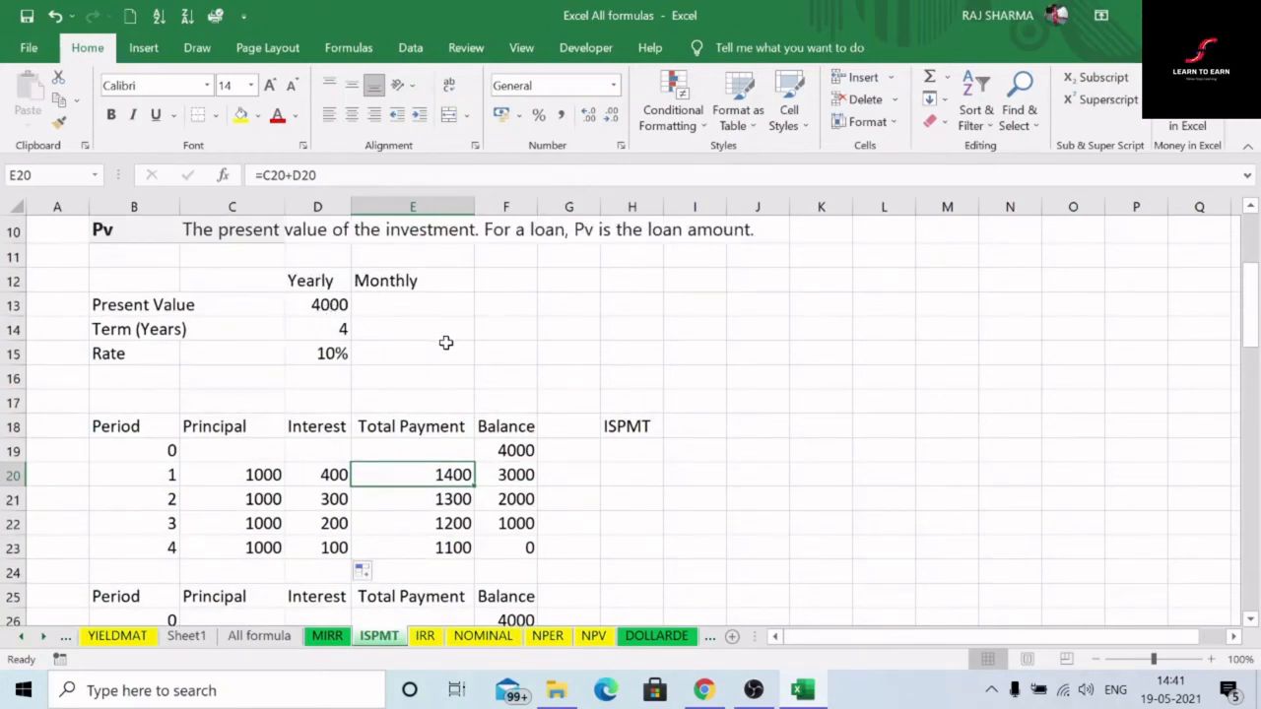
- Review the yearly rate and term beside the Monthly column, and the opening Balance of the second repayment schedule
{"action": "left_click", "coordinate": [323, 353]}
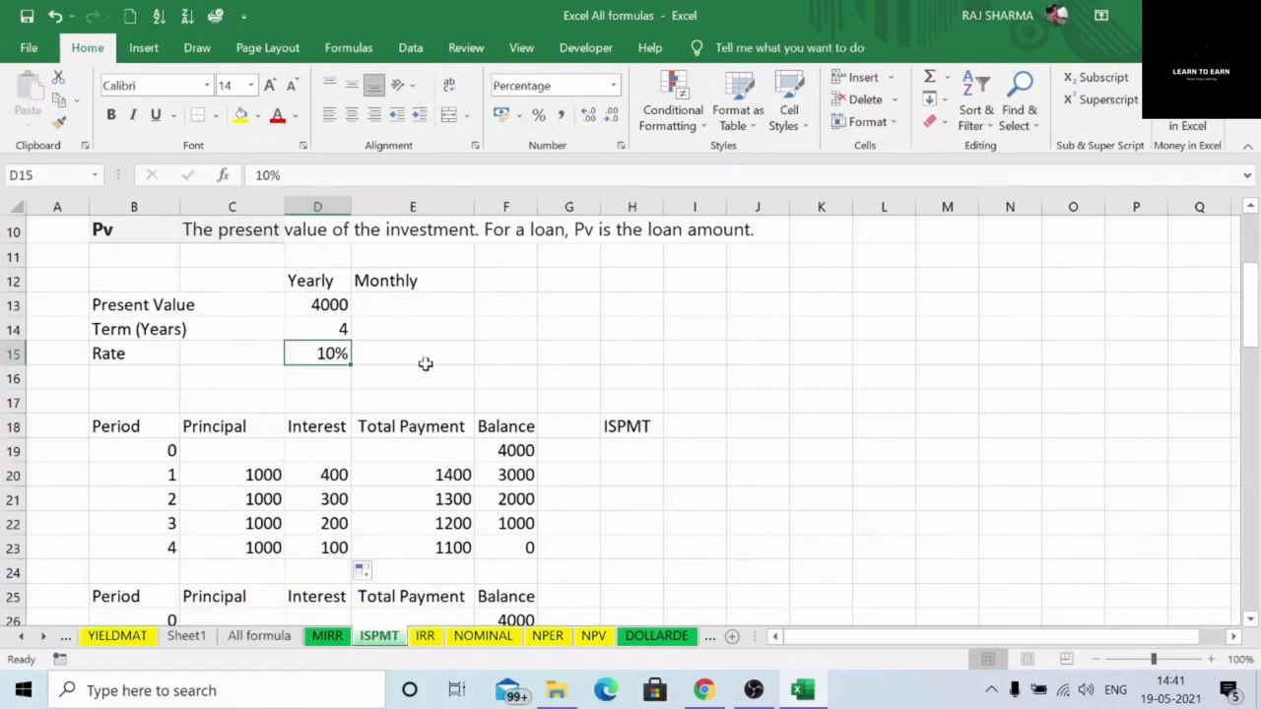
{"action": "left_click", "coordinate": [444, 354]}
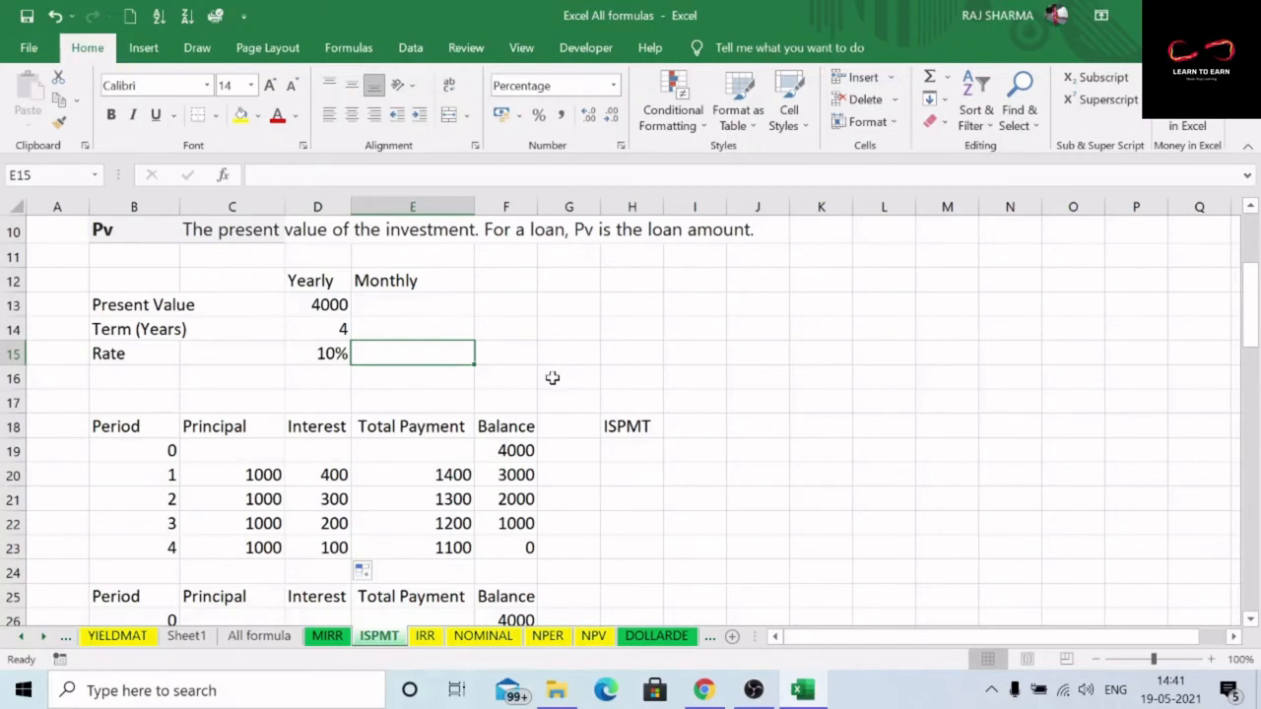
{"action": "left_click", "coordinate": [316, 352]}
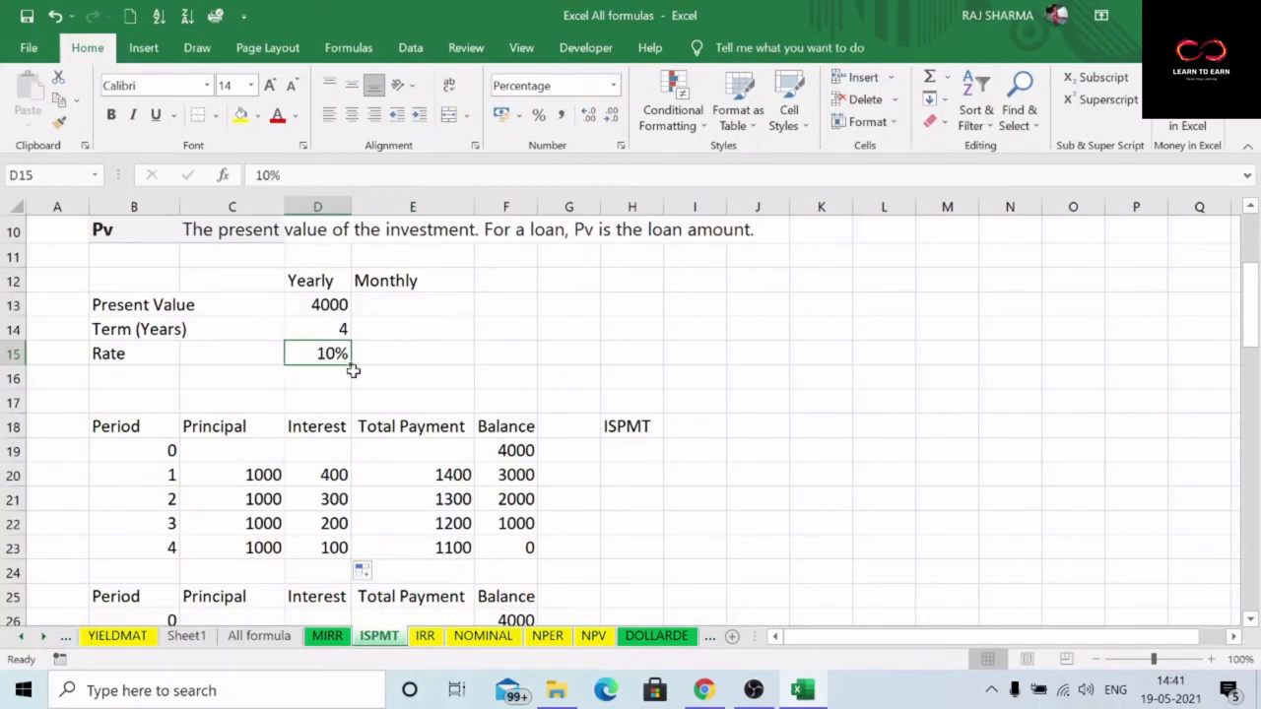
{"action": "left_click", "coordinate": [338, 331]}
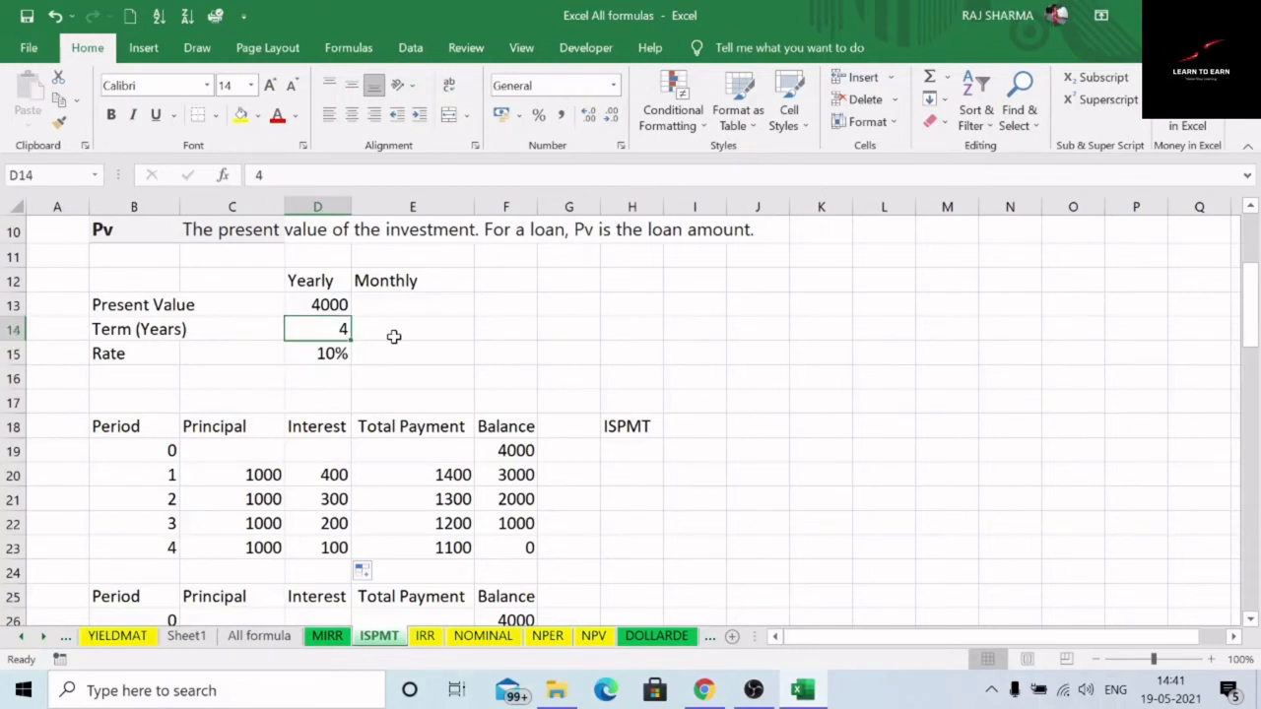
{"action": "scroll", "coordinate": [397, 337], "scroll_direction": "down", "scroll_amount": 2}
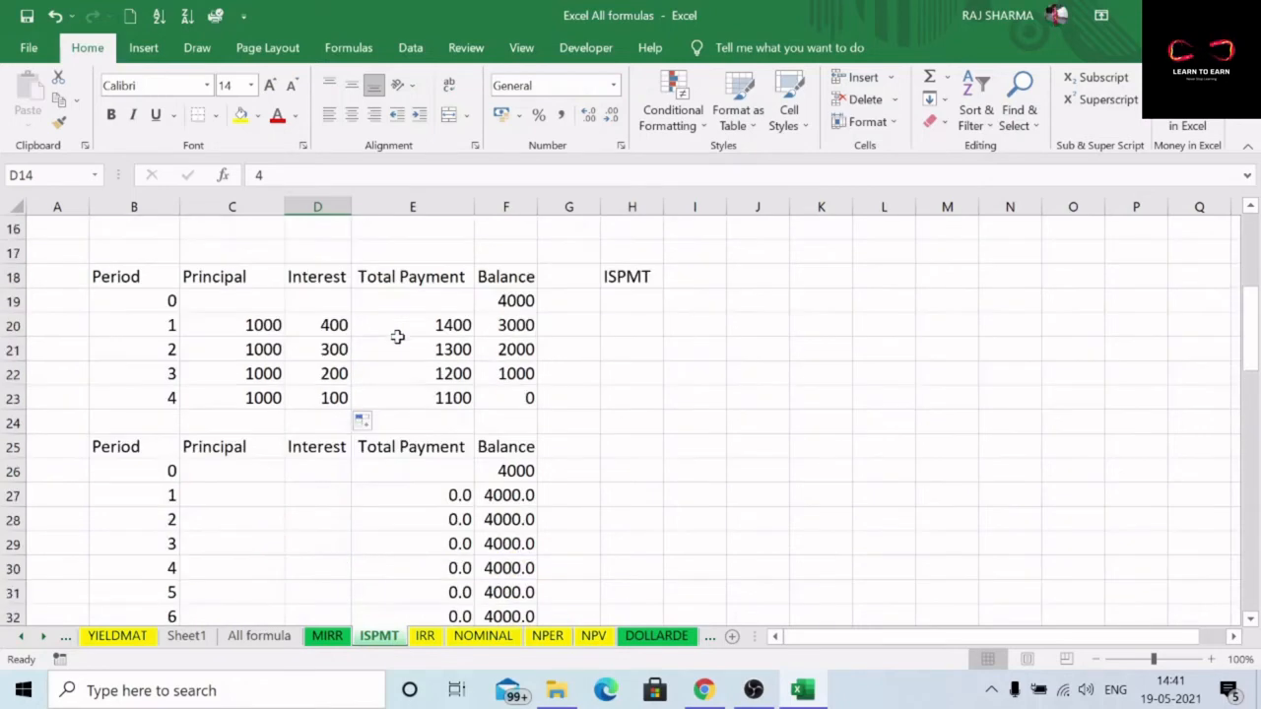
{"action": "left_click", "coordinate": [516, 471]}
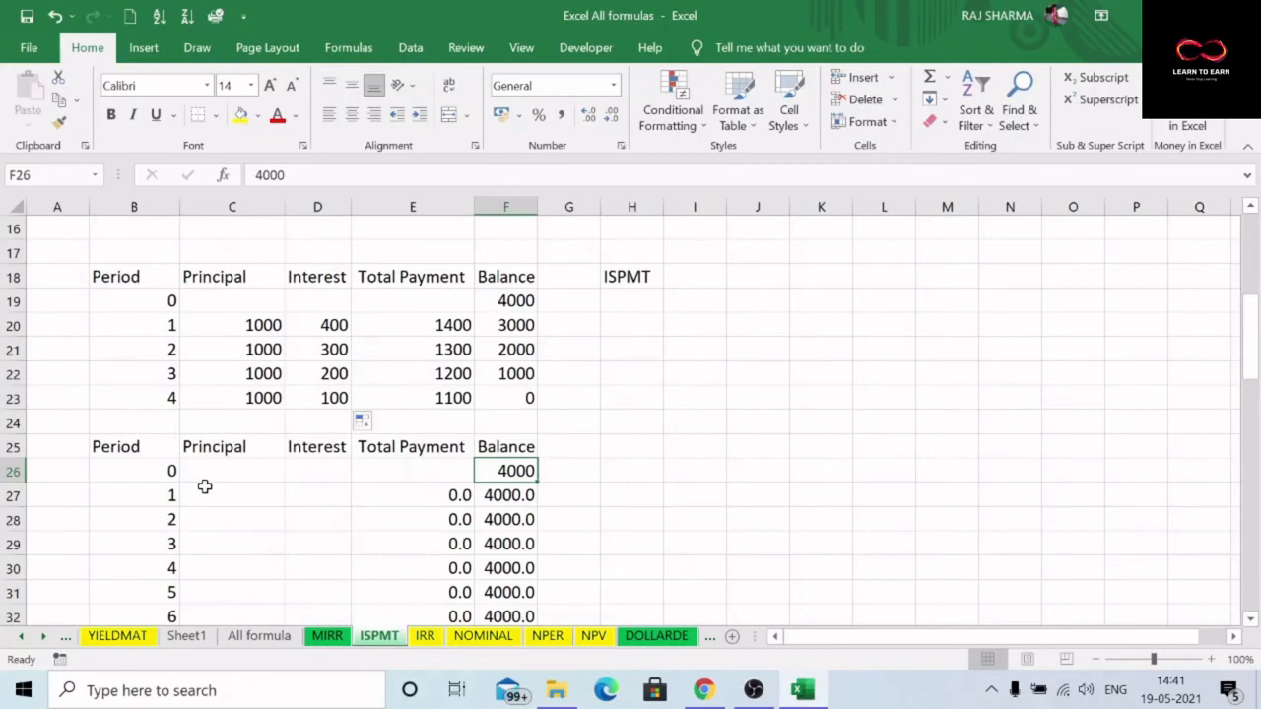
- Review the yearly present value and term, and the final period of the monthly repayment schedule
{"action": "scroll", "coordinate": [247, 463], "scroll_direction": "up", "scroll_amount": 5}
{"action": "scroll", "coordinate": [296, 463], "scroll_direction": "down", "scroll_amount": 2}
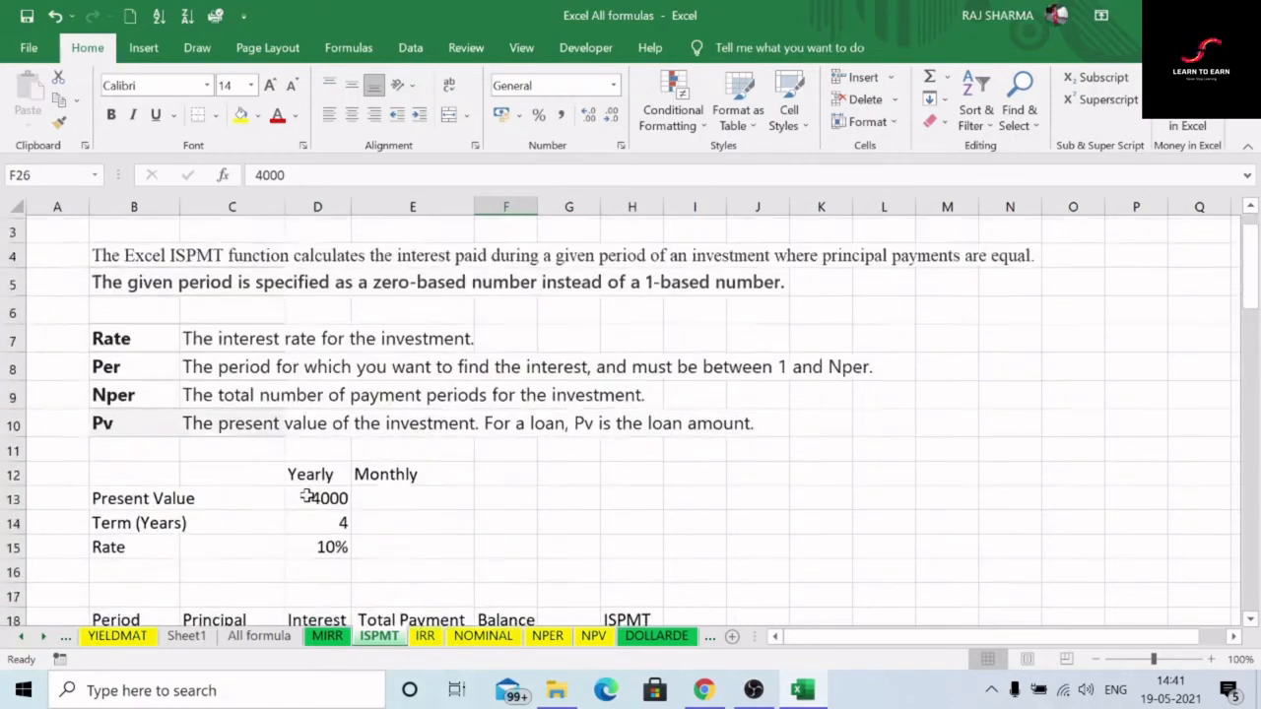
{"action": "left_click", "coordinate": [332, 417]}
{"action": "left_click", "coordinate": [411, 414]}
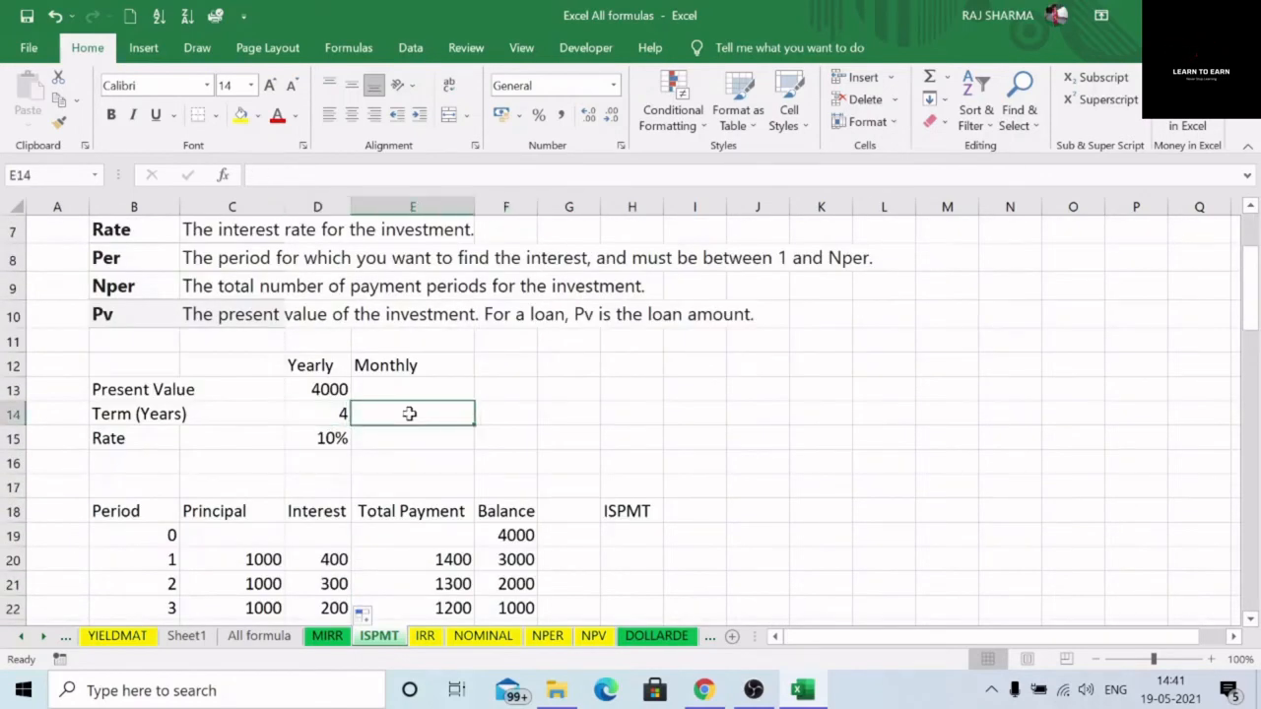
{"action": "scroll", "coordinate": [326, 456], "scroll_direction": "down", "scroll_amount": 10}
{"action": "scroll", "coordinate": [236, 532], "scroll_direction": "down", "scroll_amount": 9}
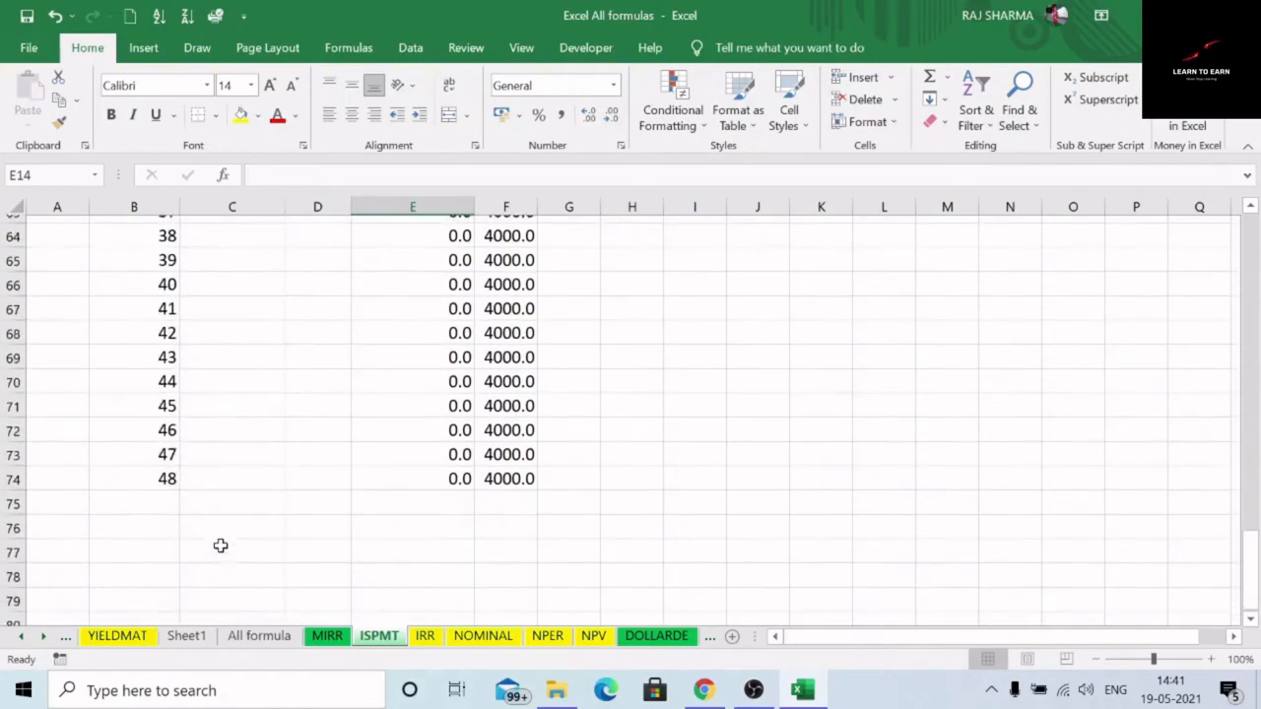
{"action": "left_click", "coordinate": [160, 472]}
{"action": "scroll", "coordinate": [241, 463], "scroll_direction": "up", "scroll_amount": 16}
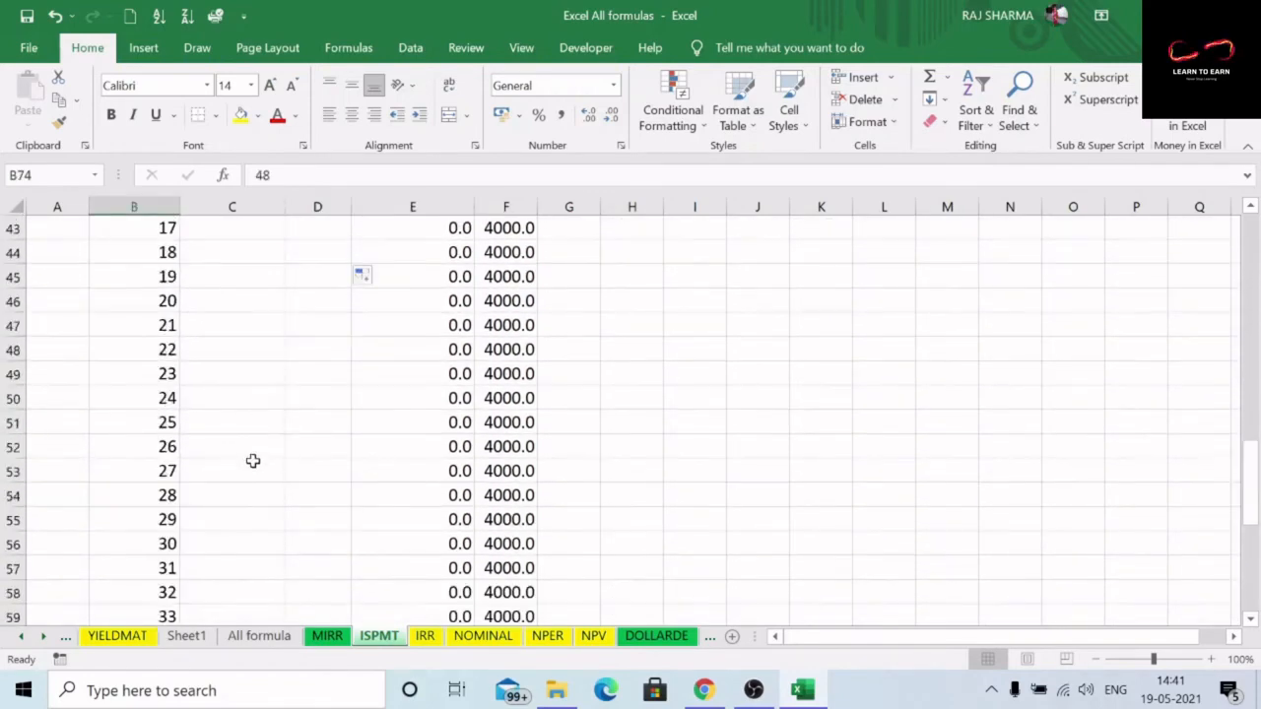
- Enter the period 1 principal of the monthly schedule in C27 as =F26/48
{"action": "left_click", "coordinate": [234, 492]}
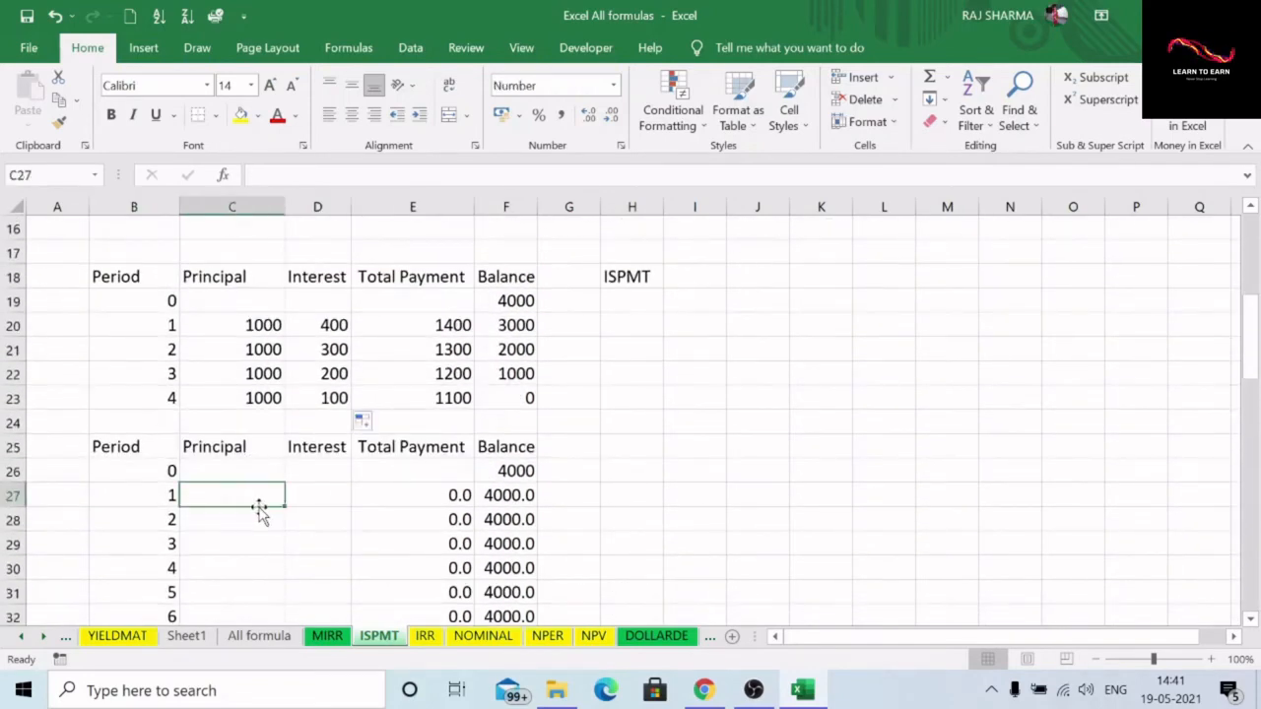
{"action": "type", "text": "="}
{"action": "left_click", "coordinate": [504, 471]}
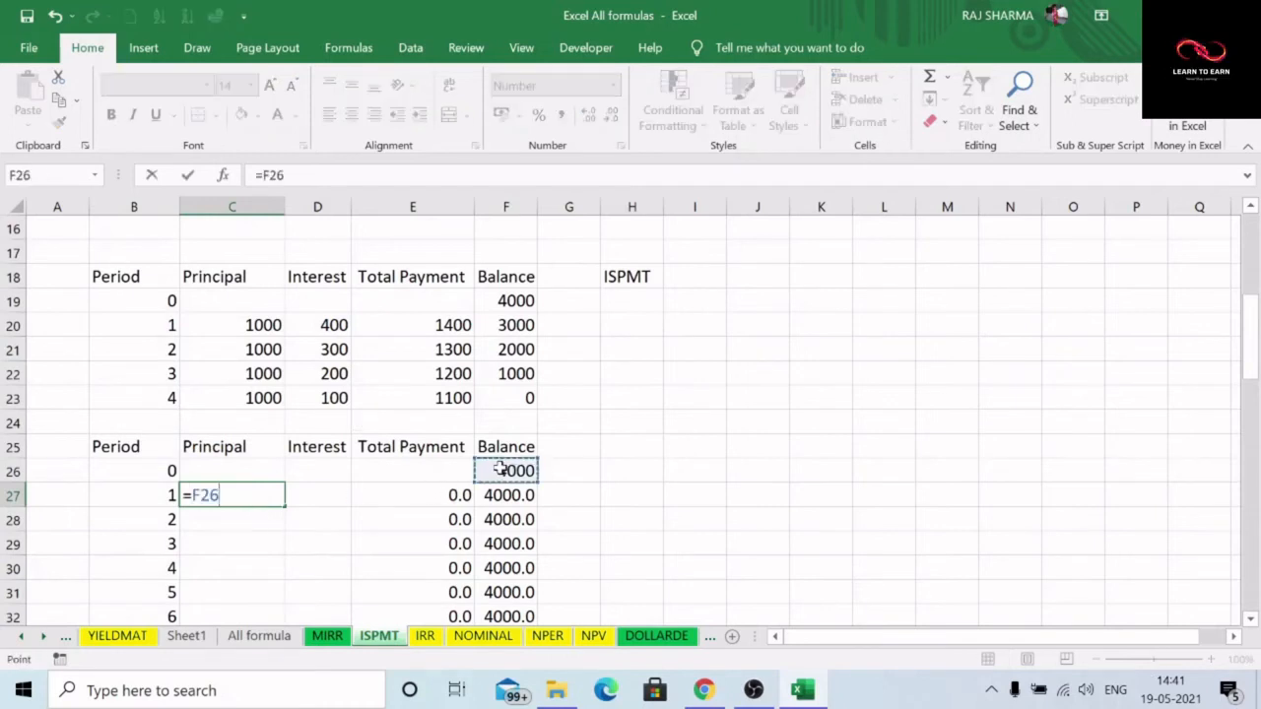
{"action": "type", "text": "/"}
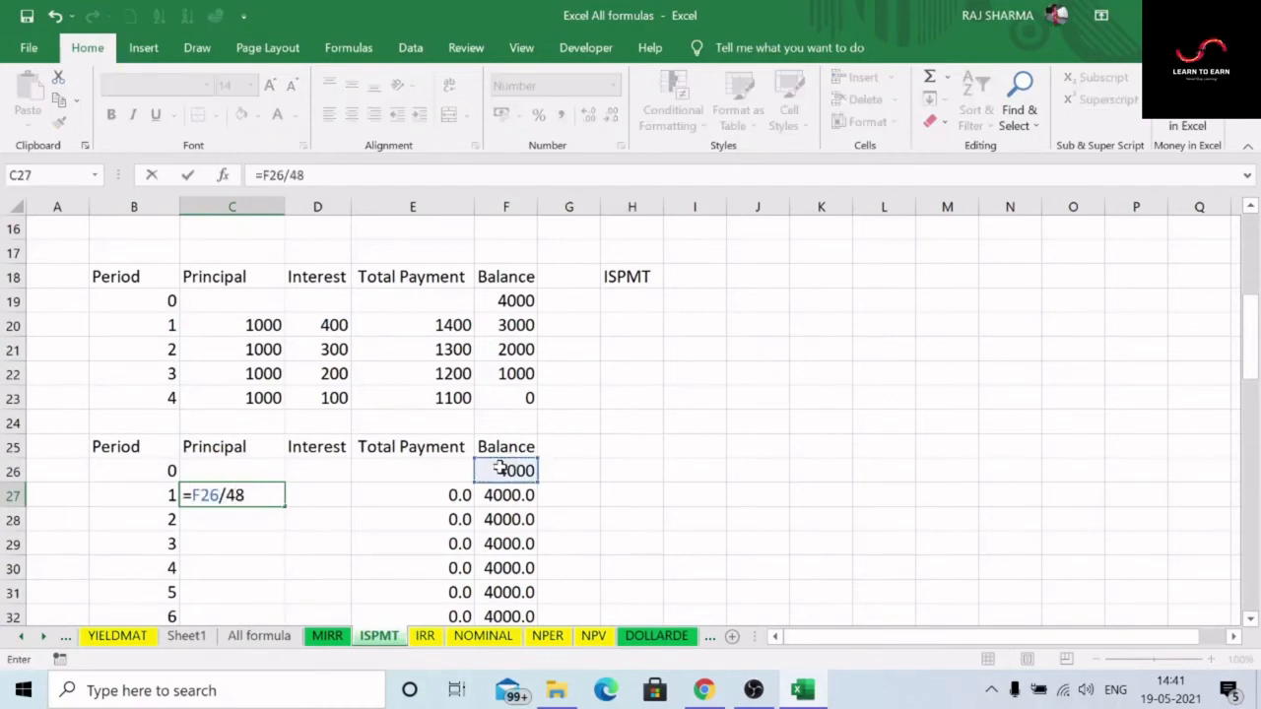
{"action": "type", "text": "48"}
{"action": "key", "text": "Return"}
- Make the opening balance reference in the C27 formula absolute, so it reads =$F$26/48
{"action": "left_click", "coordinate": [264, 494]}
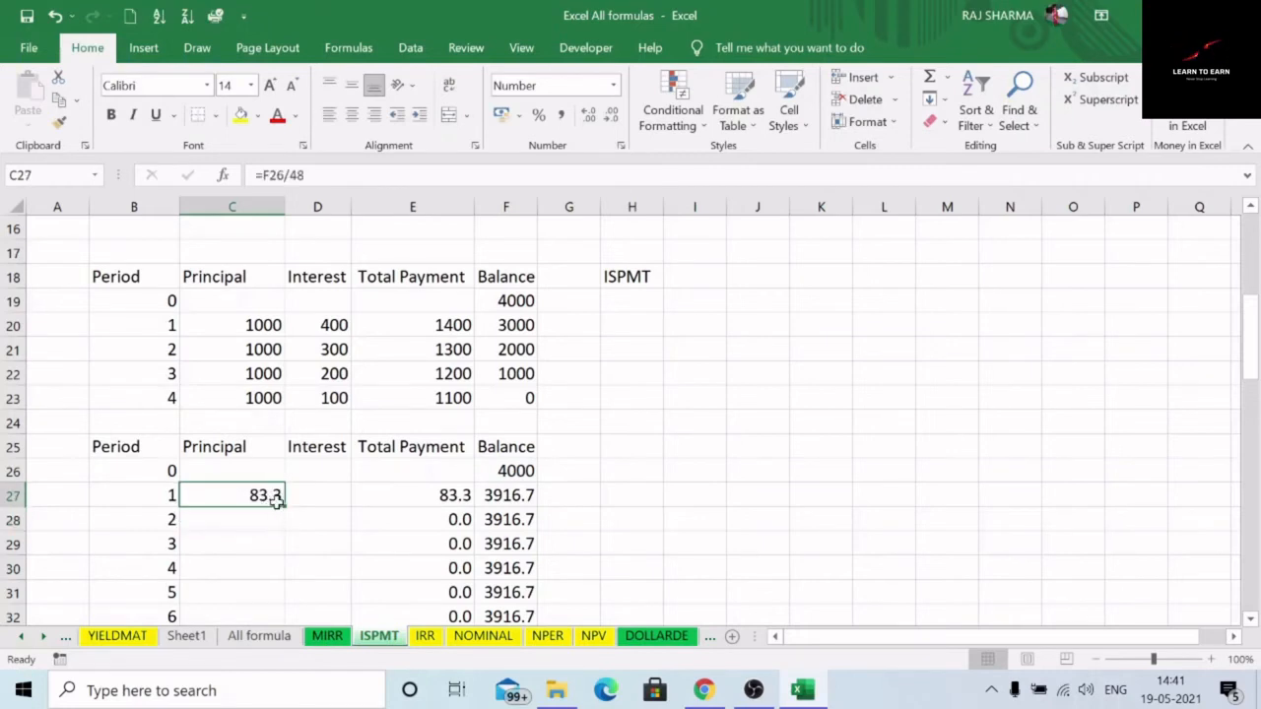
{"action": "left_click", "coordinate": [262, 174]}
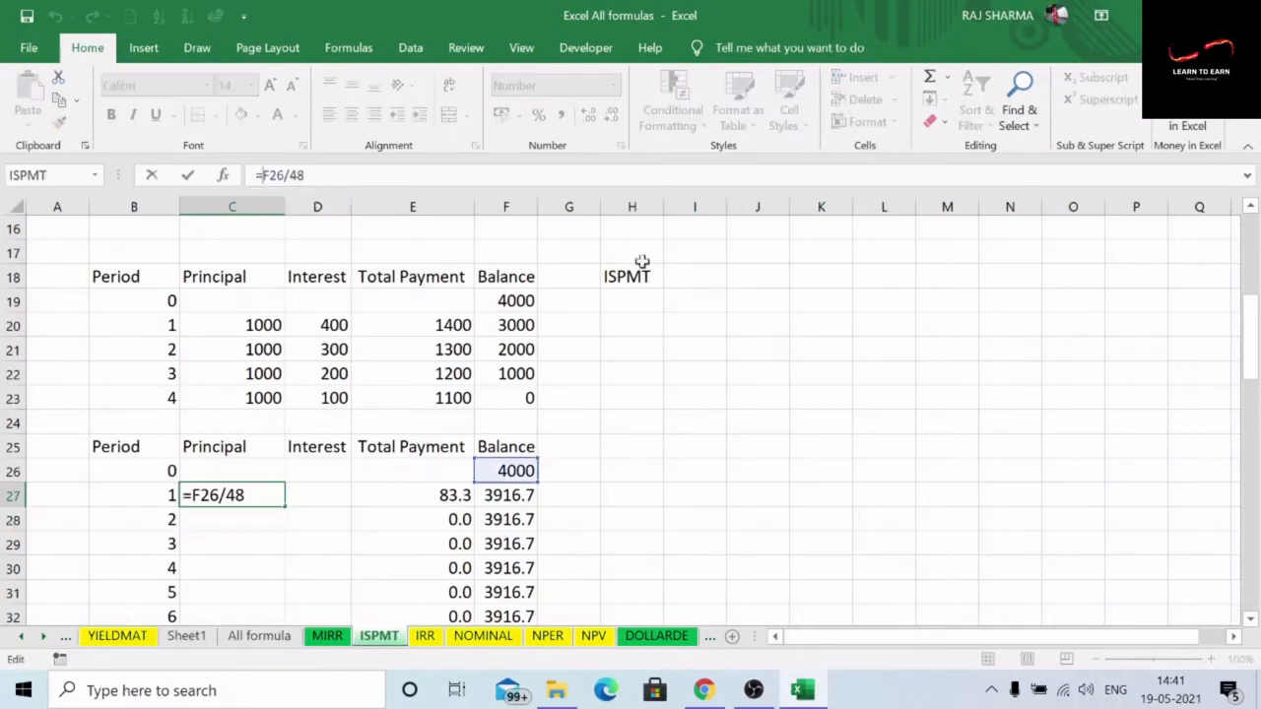
{"action": "type", "text": "$"}
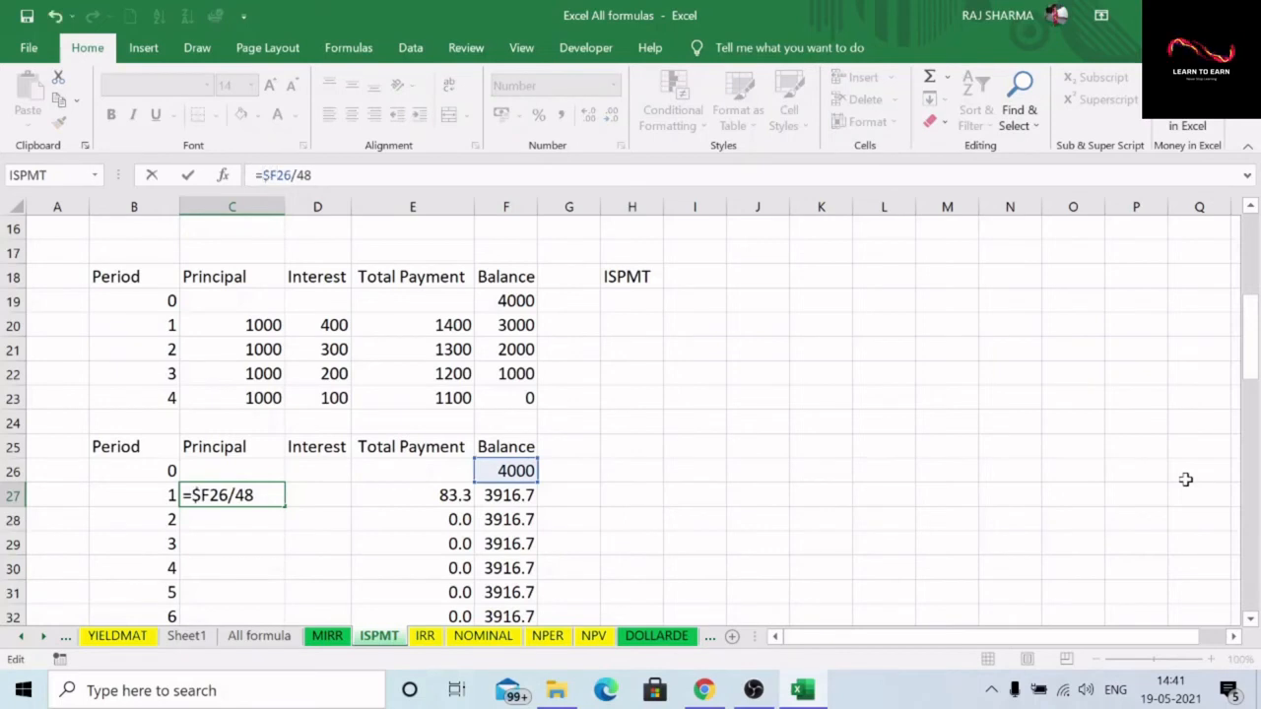
{"action": "type", "text": "$"}
{"action": "key", "text": "Return"}
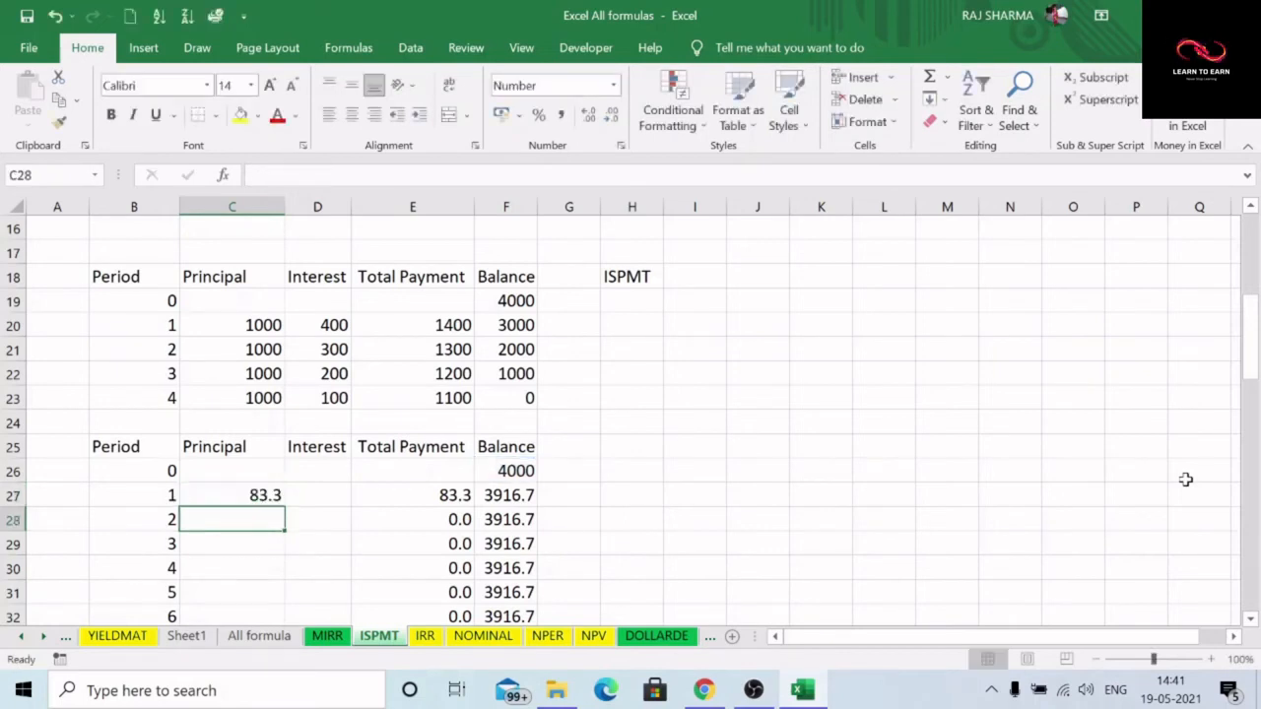
- Fill the principal formula from C27 down to period 48 in C74
{"action": "scroll", "coordinate": [334, 457], "scroll_direction": "down", "scroll_amount": 1}
{"action": "left_click", "coordinate": [261, 423]}
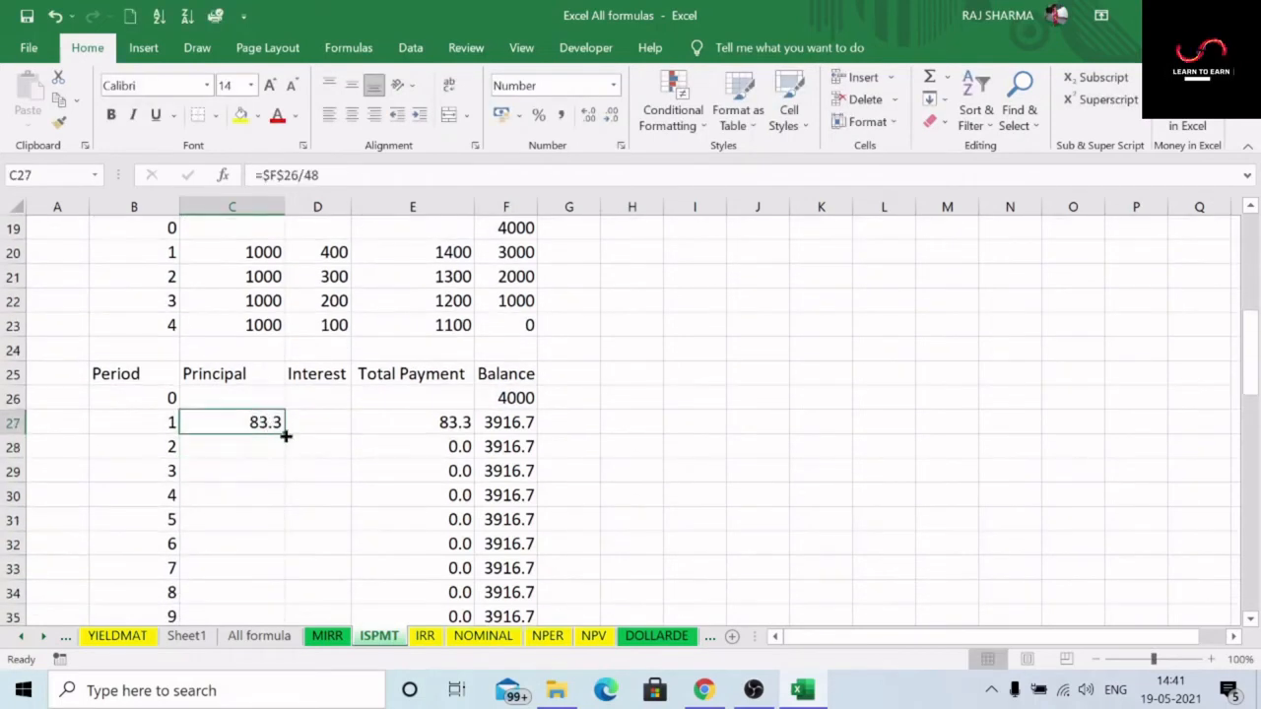
{"action": "left_click_drag", "start_coordinate": [285, 436], "coordinate": [274, 583]}
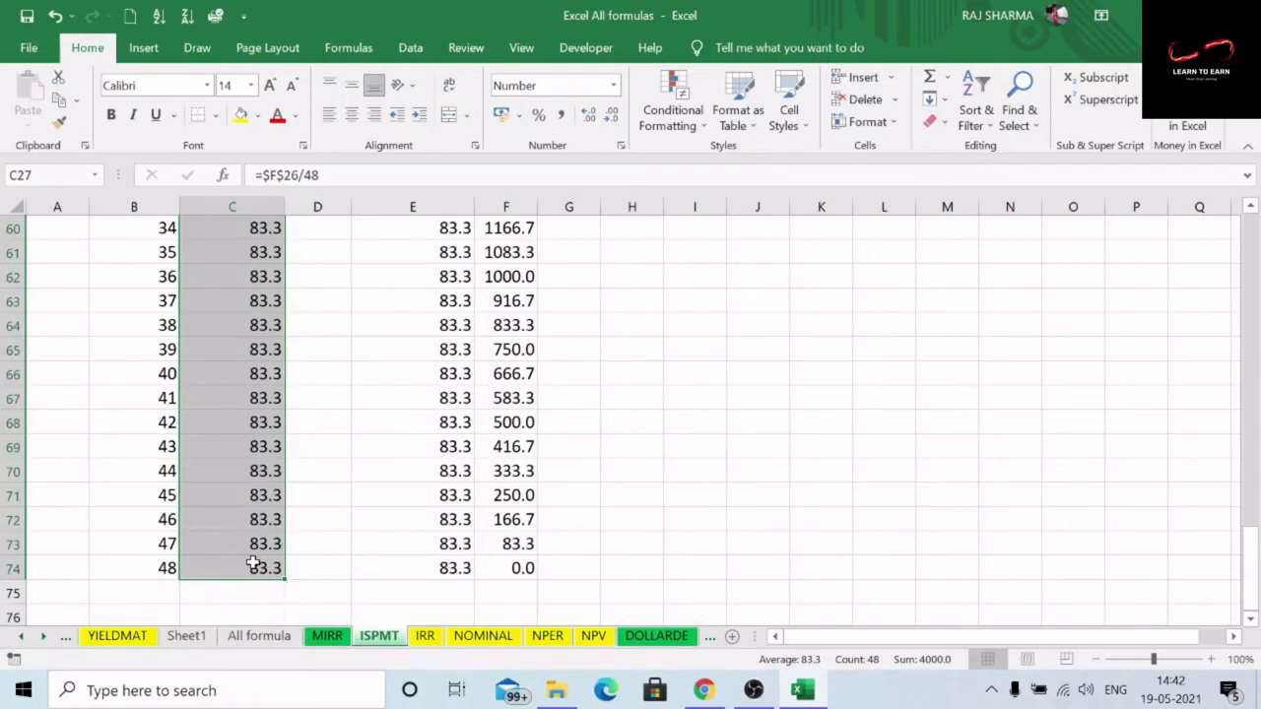
{"action": "scroll", "coordinate": [253, 564], "scroll_direction": "up", "scroll_amount": 14}
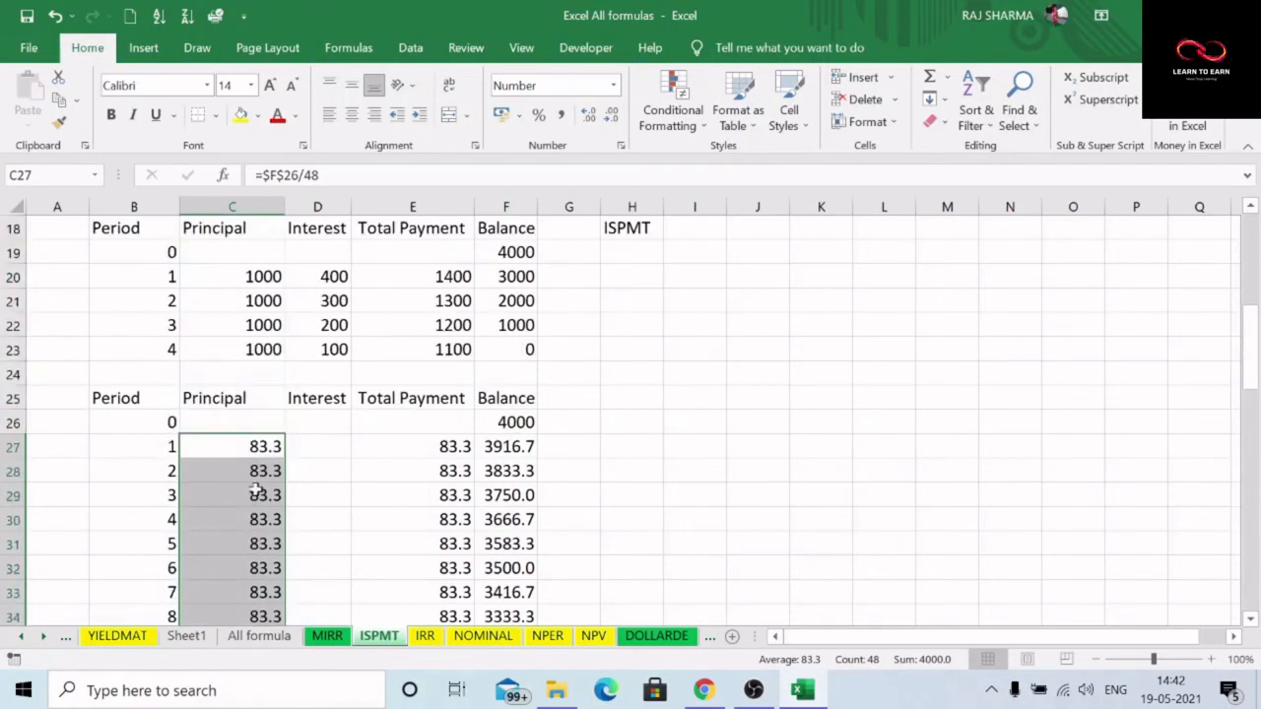
- Start an ISPMT formula in the period 1 Interest cell D27 with the Rate argument set to D15/12
{"action": "left_click", "coordinate": [323, 450]}
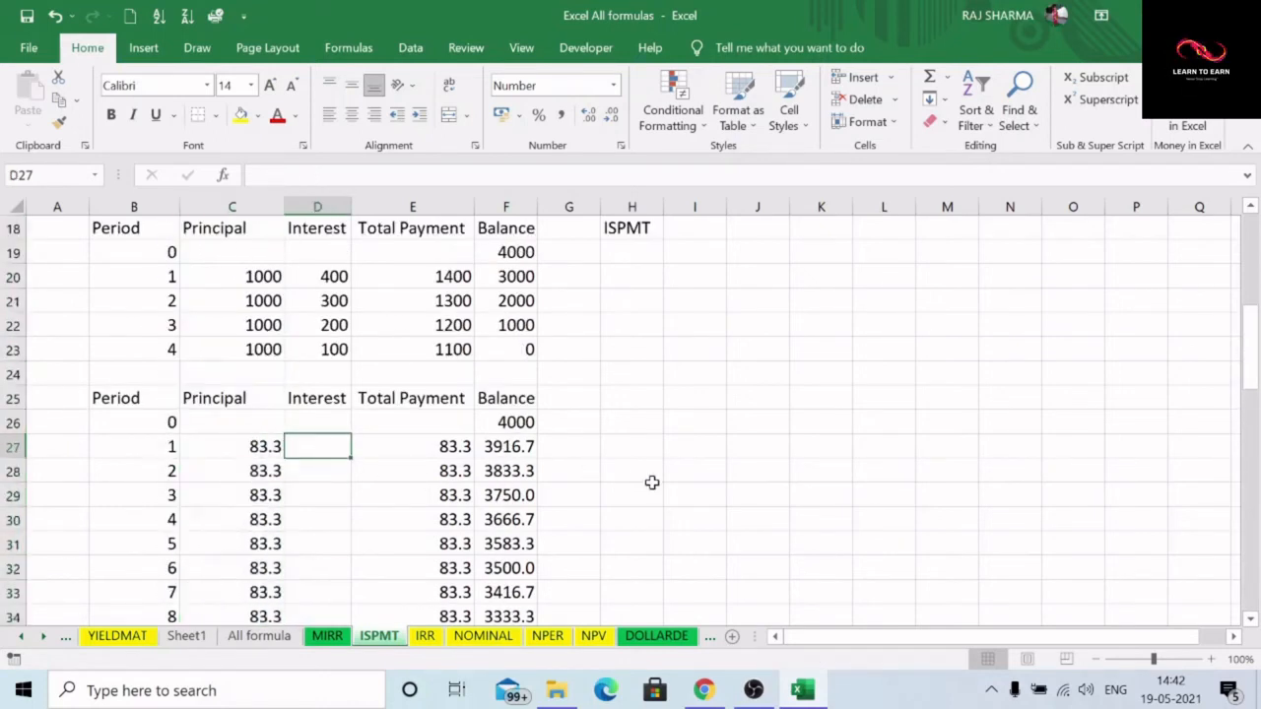
{"action": "type", "text": "="}
{"action": "left_click", "coordinate": [49, 175]}
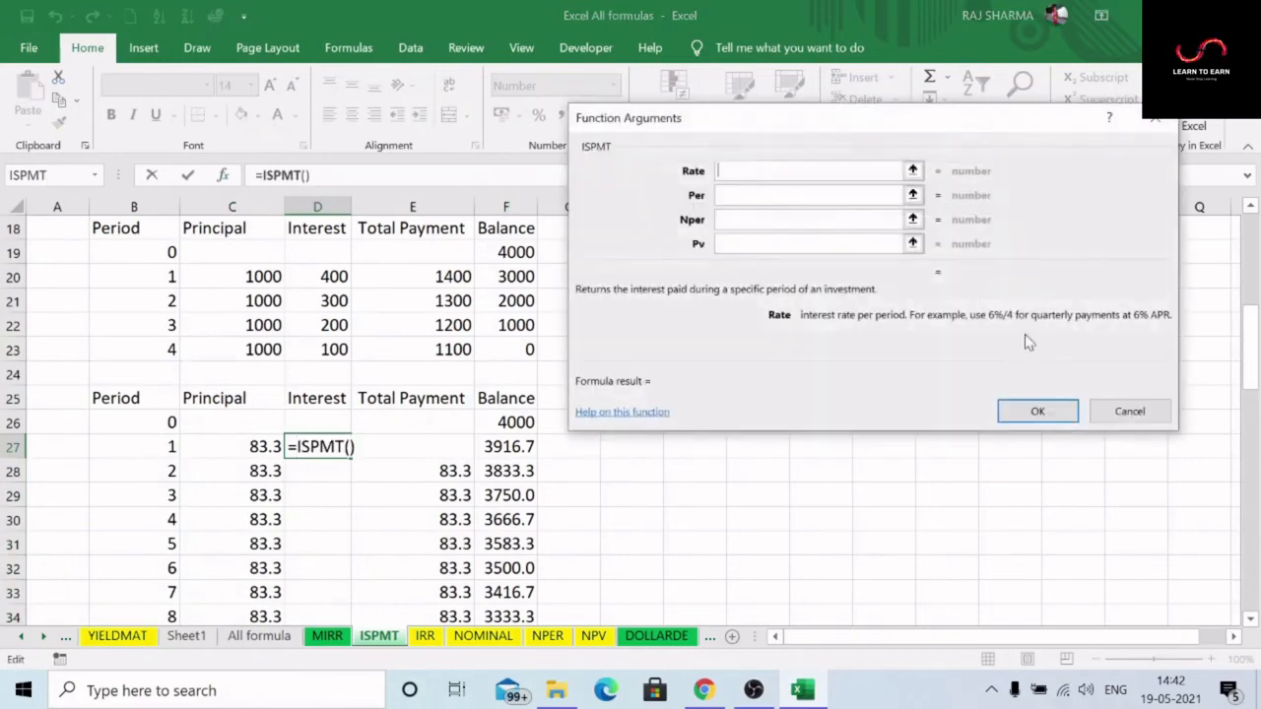
{"action": "scroll", "coordinate": [320, 350], "scroll_direction": "up", "scroll_amount": 2}
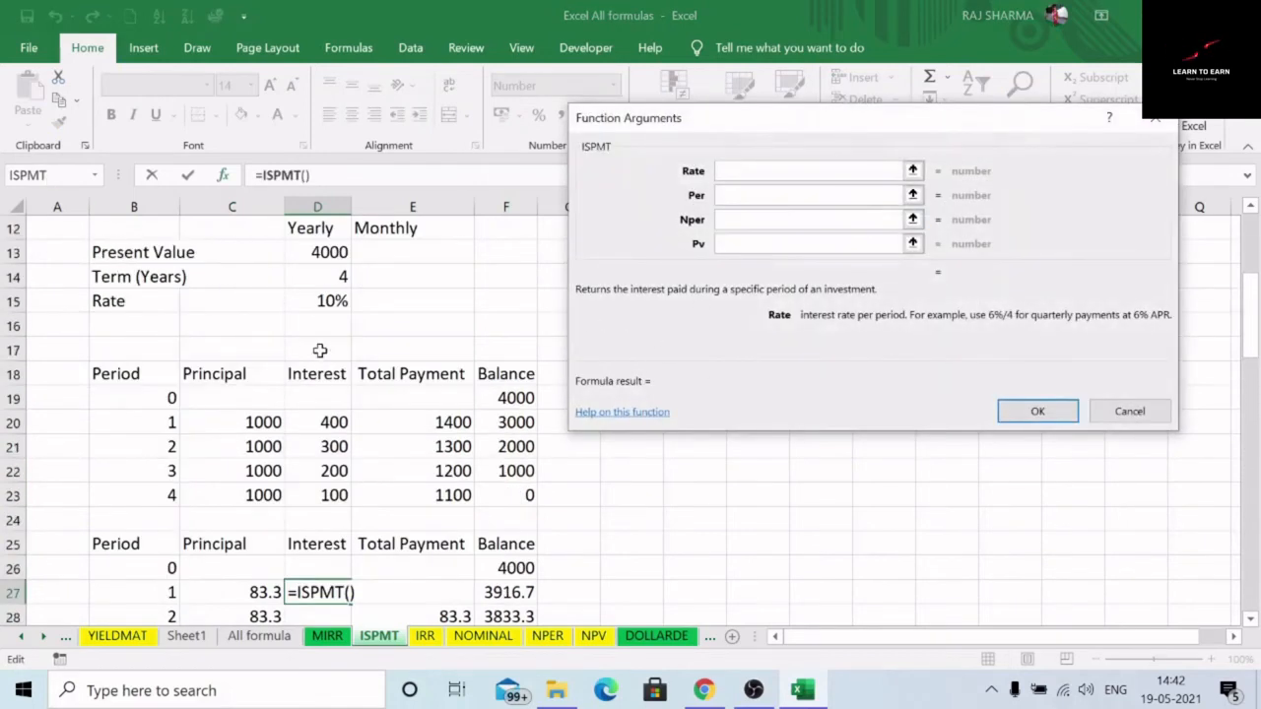
{"action": "left_click", "coordinate": [321, 301]}
{"action": "type", "text": "/12"}
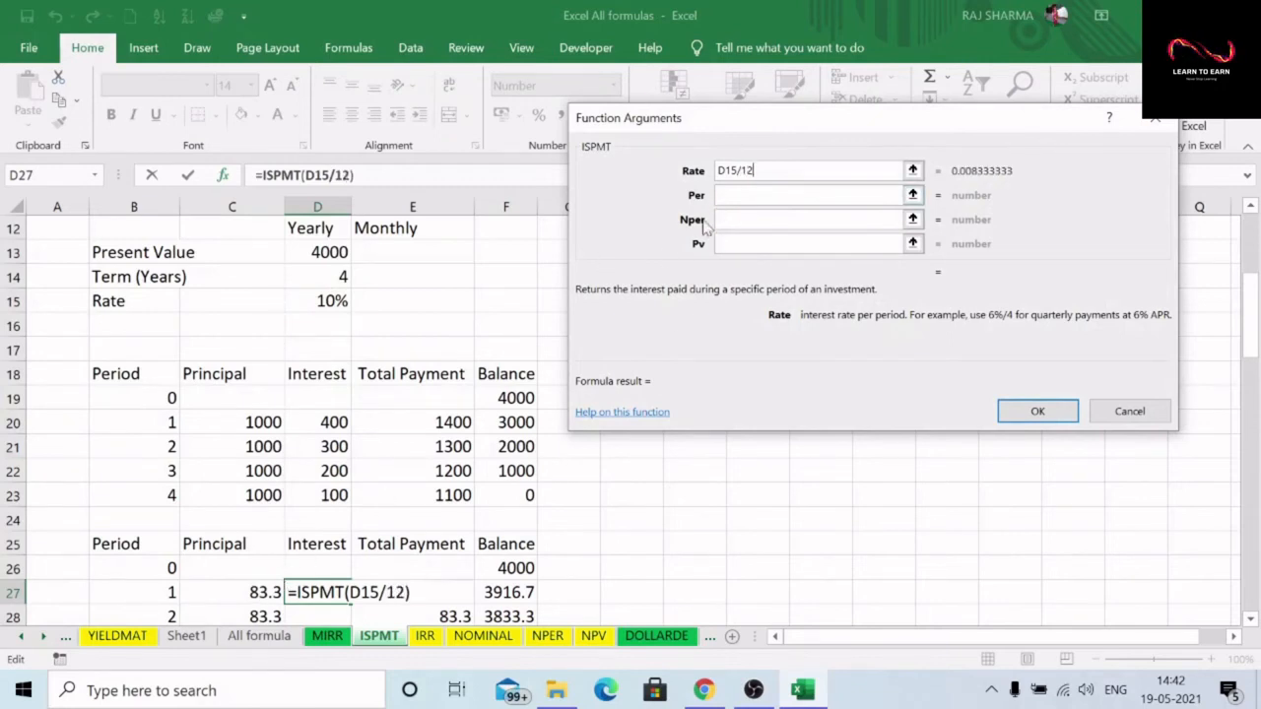
- Set the ISPMT Per argument to B26 and the Nper argument to D14*12
{"action": "left_click", "coordinate": [750, 202]}
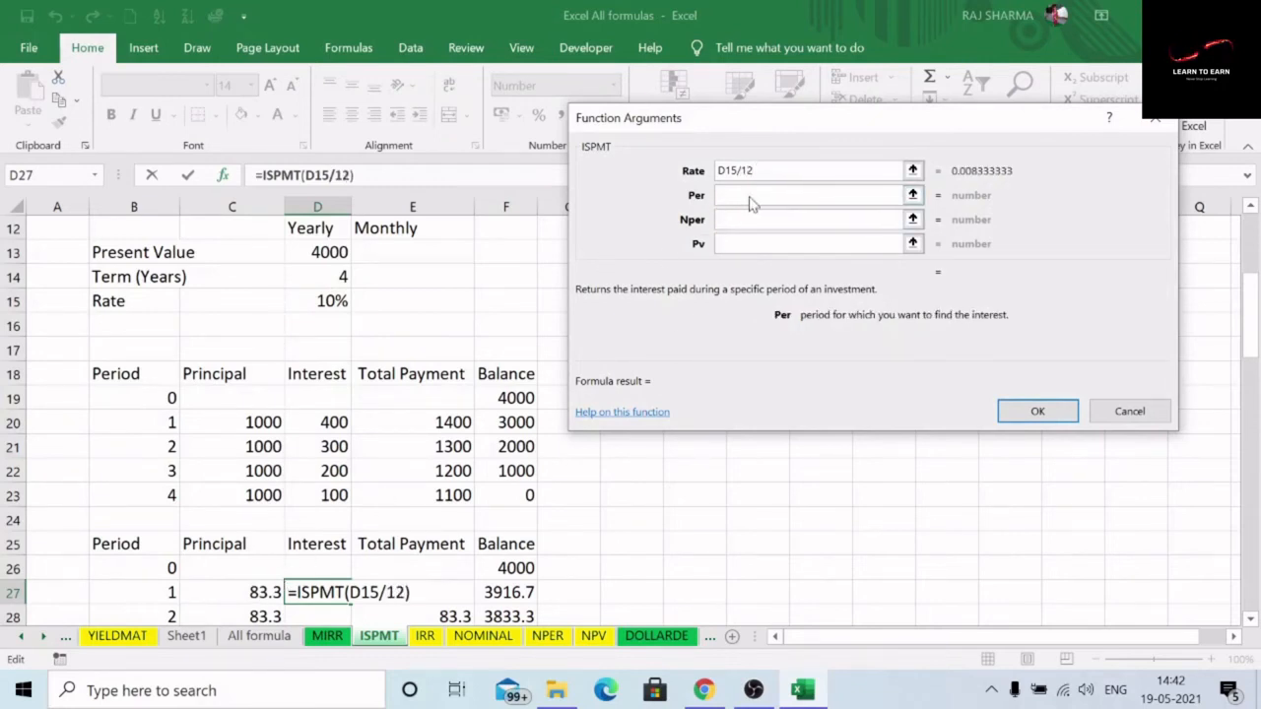
{"action": "left_click", "coordinate": [172, 568]}
{"action": "left_click", "coordinate": [746, 219]}
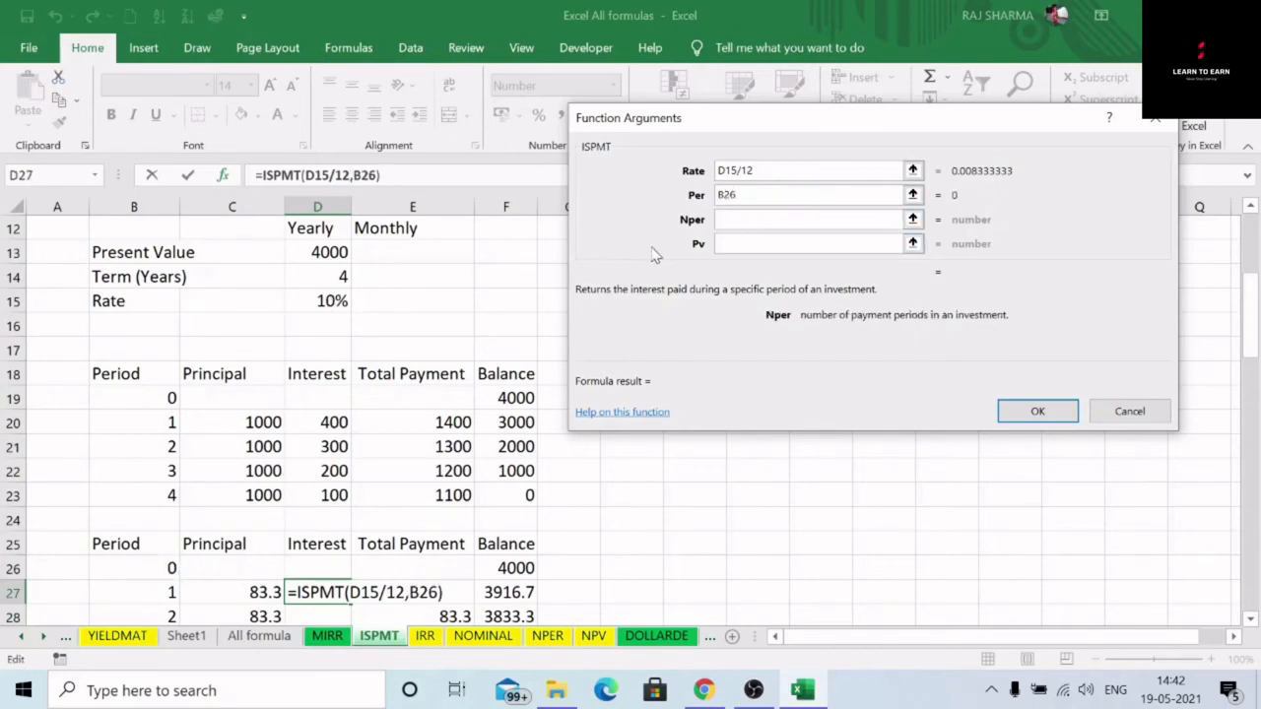
{"action": "type", "text": "4*"}
{"action": "key", "text": "BackSpace"}
{"action": "key", "text": "BackSpace"}
{"action": "left_click", "coordinate": [301, 279]}
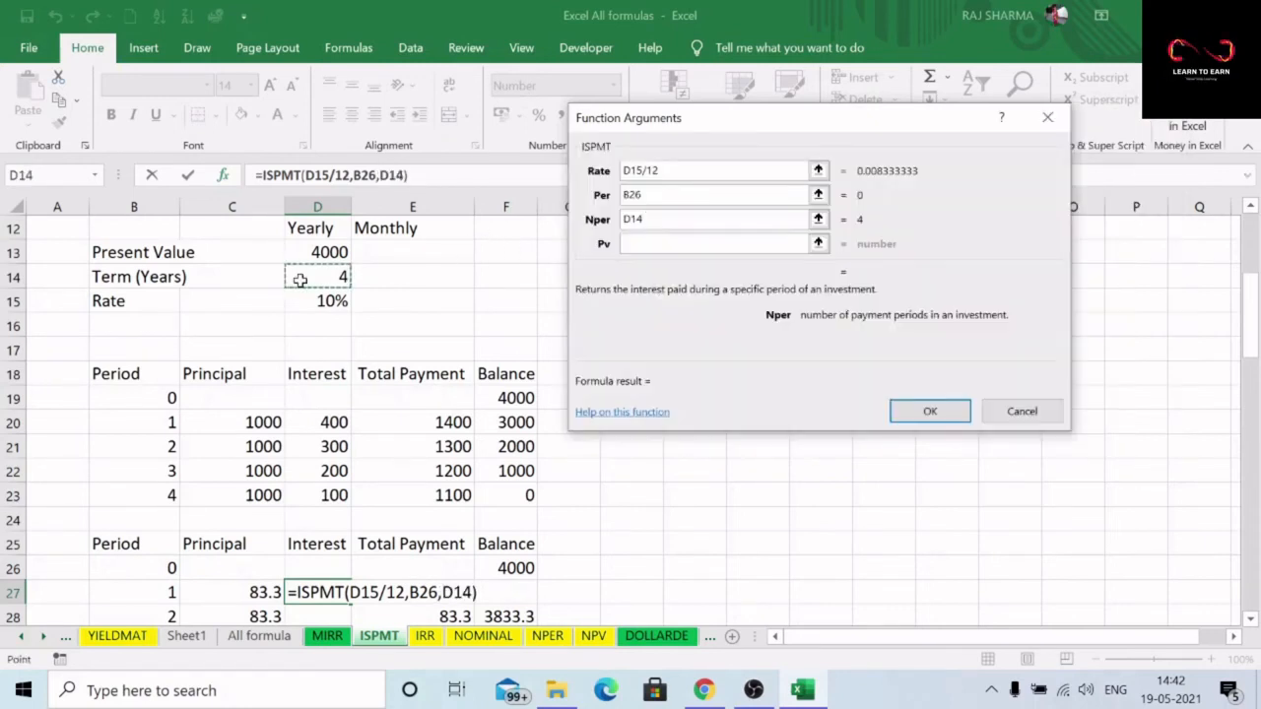
{"action": "type", "text": "*12"}
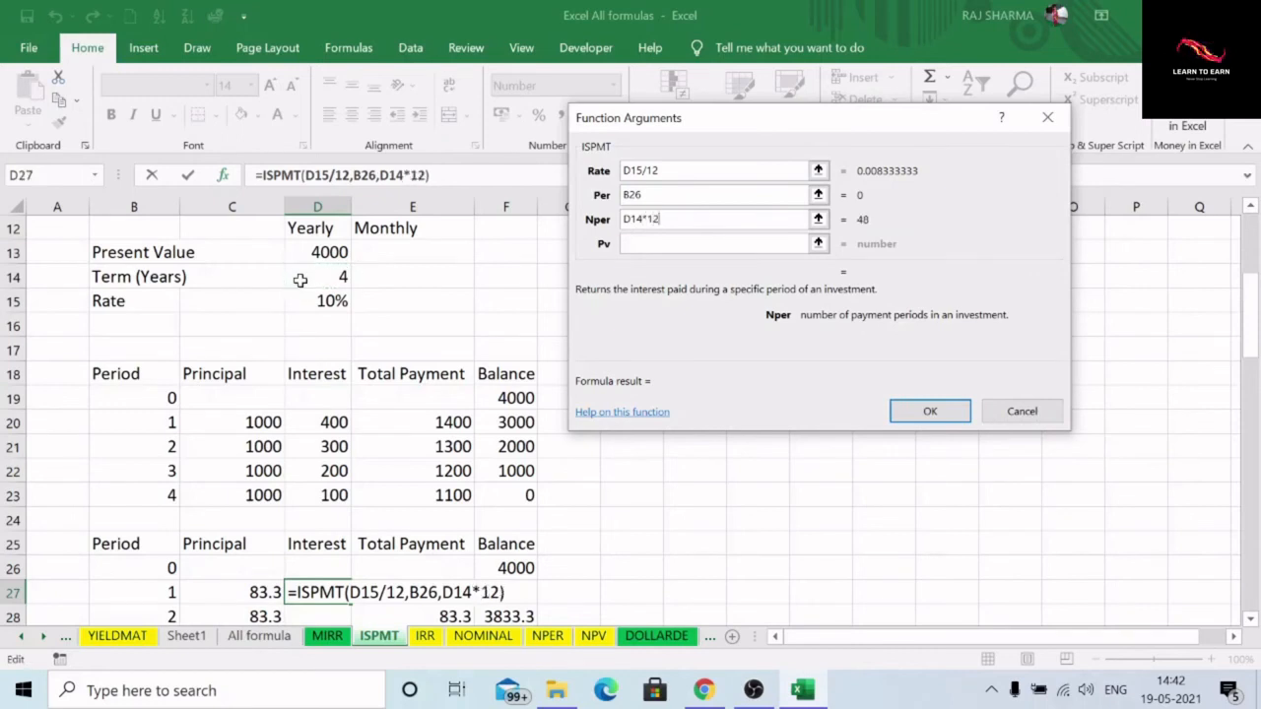
- Set the ISPMT Pv argument to -D13 and commit the formula in D27
{"action": "left_click", "coordinate": [806, 243]}
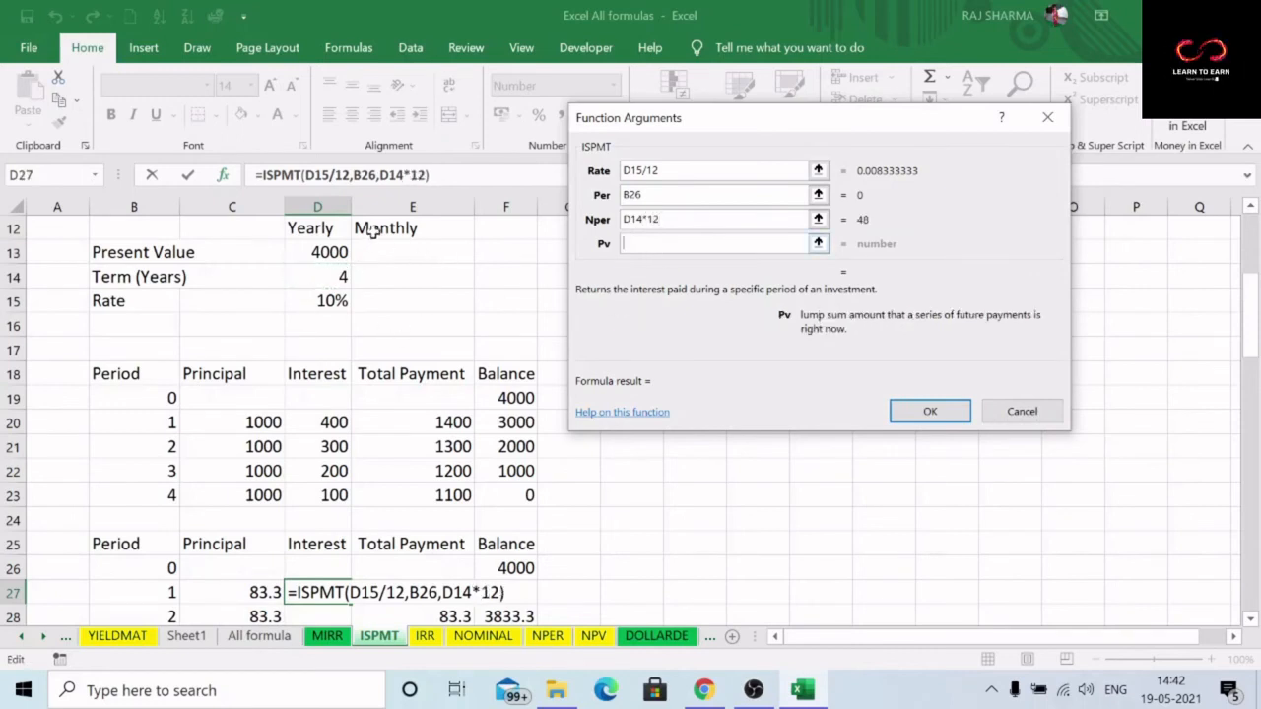
{"action": "left_click", "coordinate": [331, 252]}
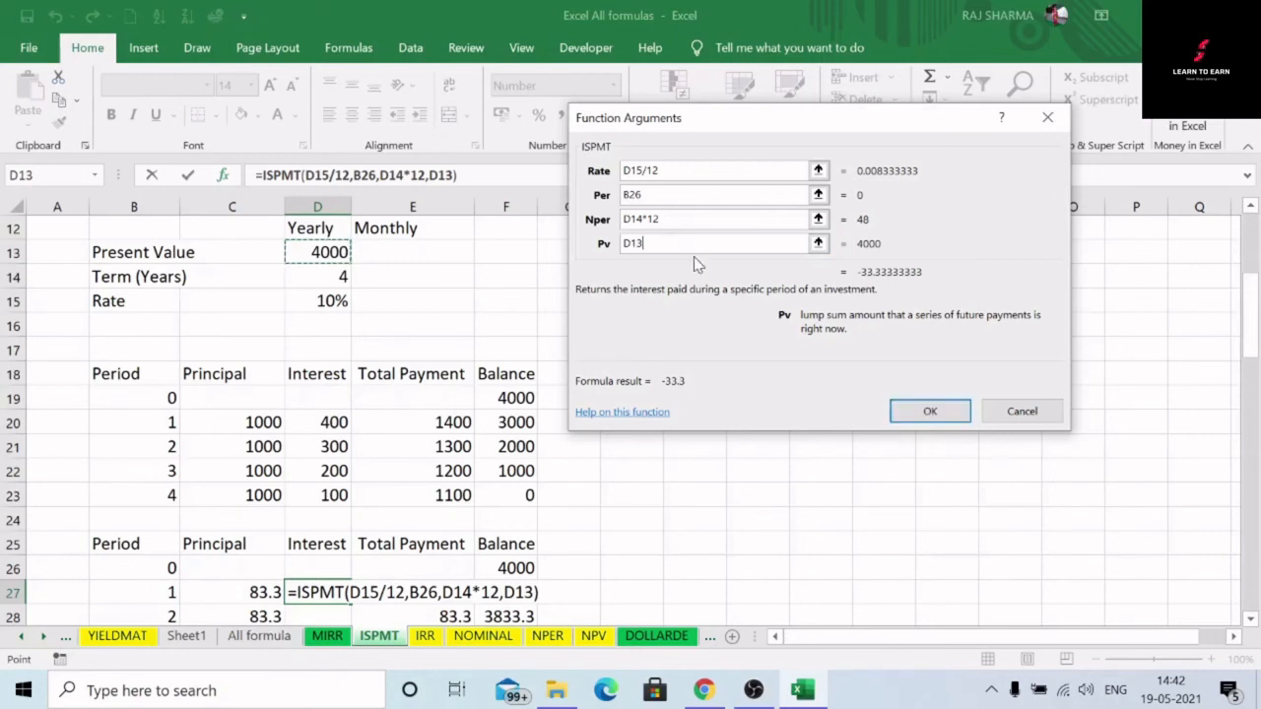
{"action": "key", "text": "Home"}
{"action": "type", "text": "-"}
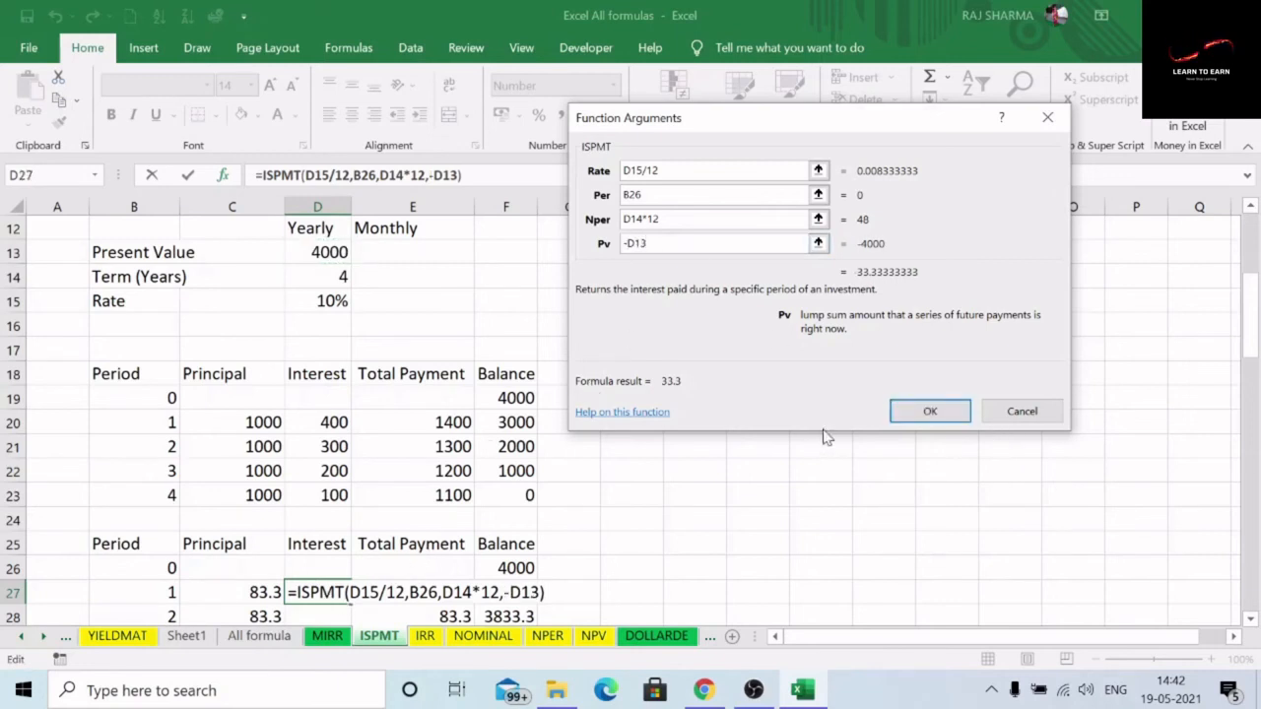
{"action": "left_click", "coordinate": [926, 411]}
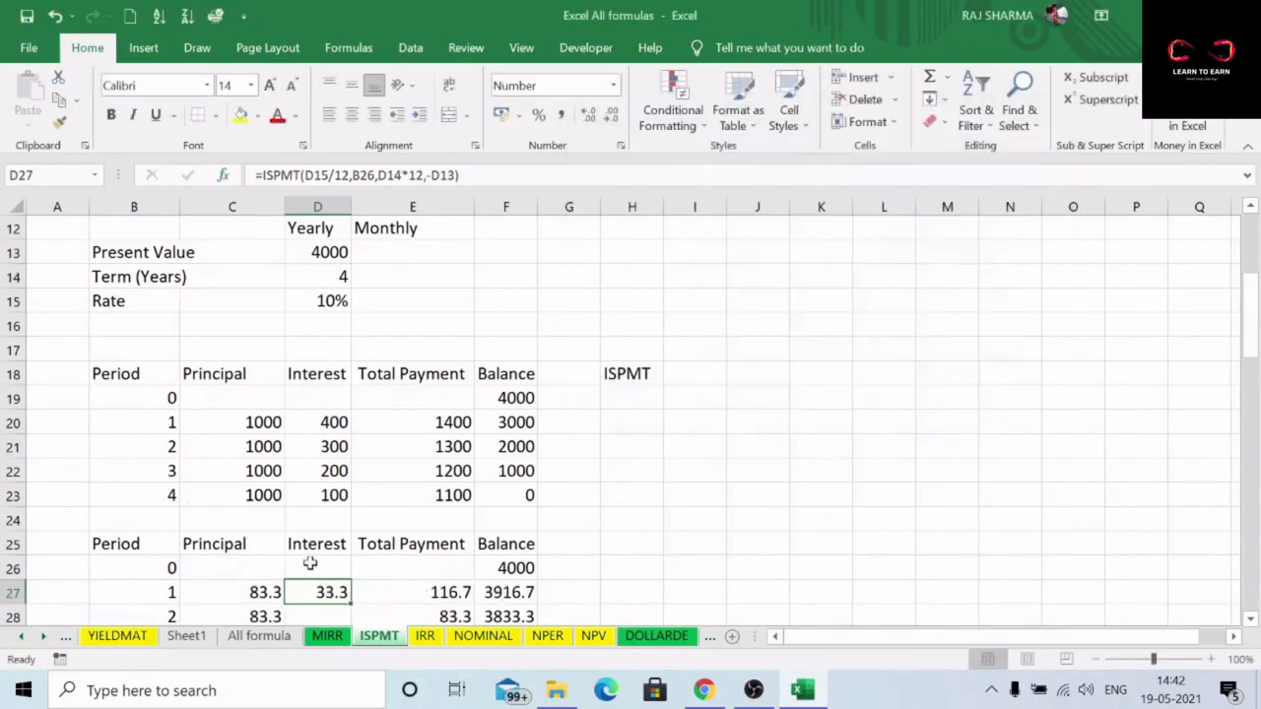
- Make the Rate reference in the D27 ISPMT formula absolute as $D$15
{"action": "scroll", "coordinate": [318, 577], "scroll_direction": "down", "scroll_amount": 1}
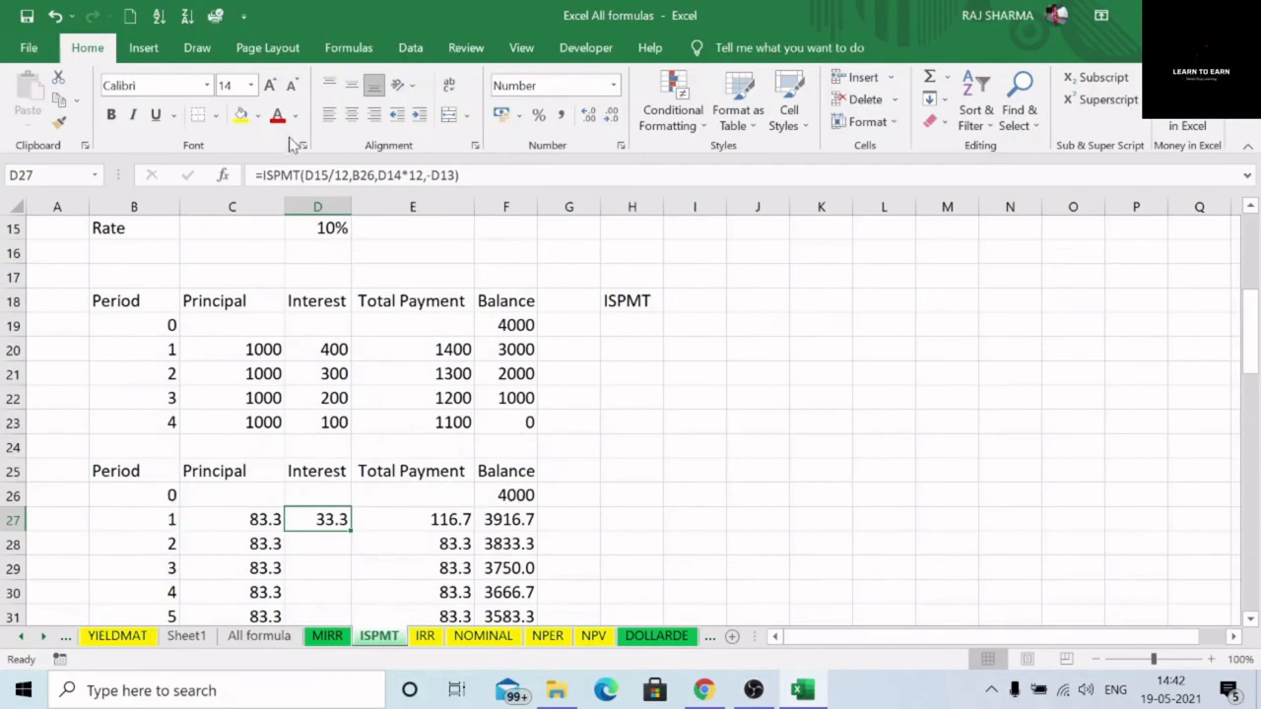
{"action": "key", "text": "F2"}
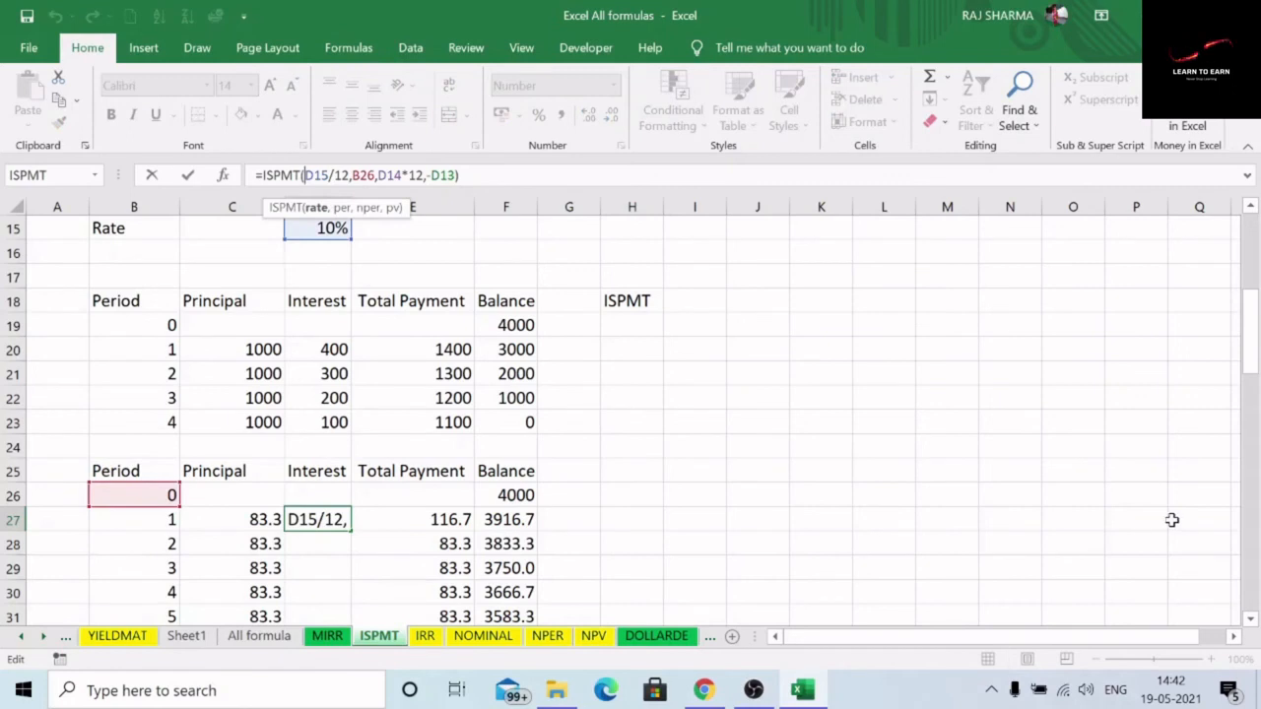
{"action": "type", "text": "$"}
{"action": "key", "text": "Right"}
{"action": "type", "text": "$"}
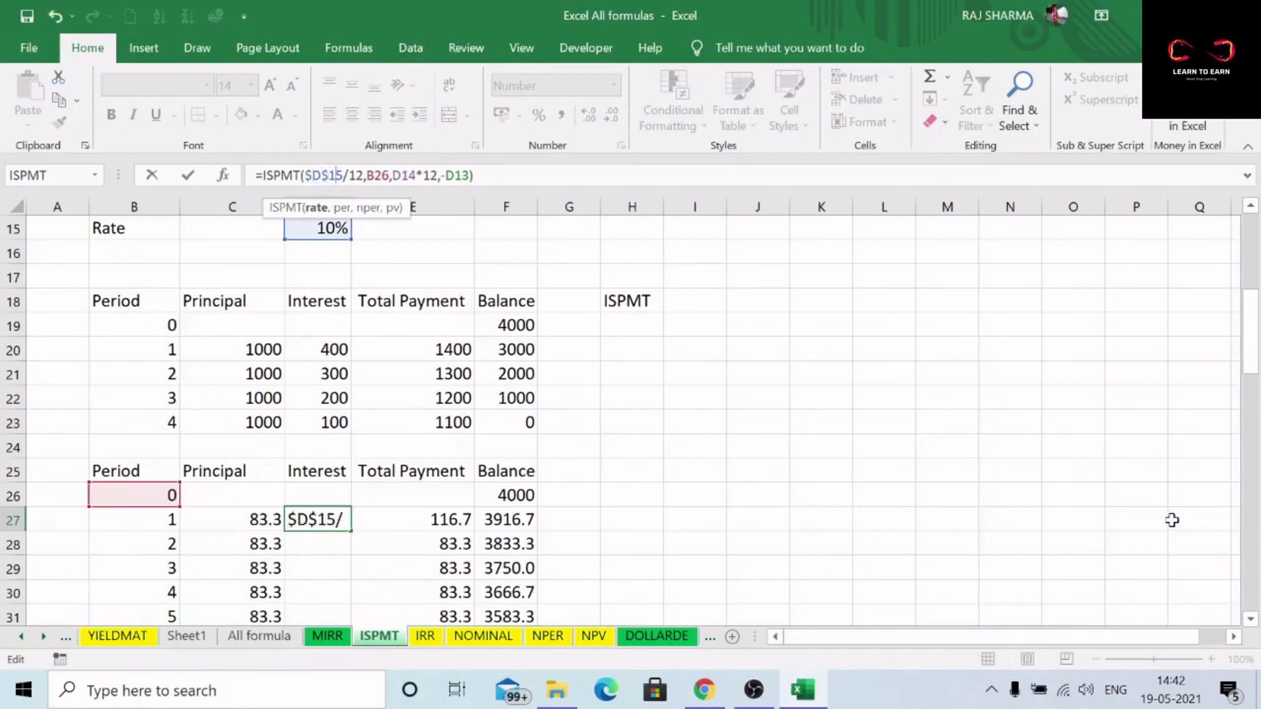
- Make the Nper reference in the D27 formula absolute as $D$14, keeping the Per reference B26 relative
{"action": "key", "text": "Right"}
{"action": "key", "text": "Right"}
{"action": "key", "text": "Right"}
{"action": "key", "text": "Right"}
{"action": "key", "text": "Right"}
{"action": "key", "text": "Right"}
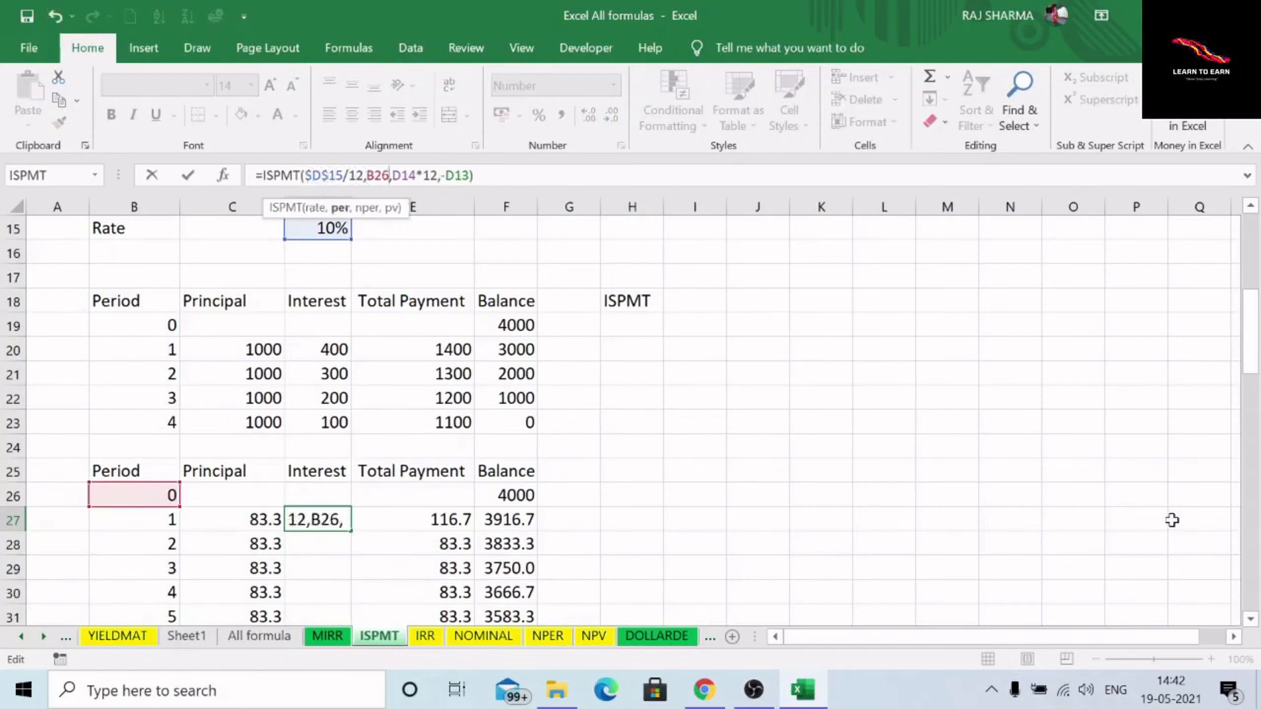
{"action": "key", "text": "Right"}
{"action": "type", "text": "$"}
{"action": "key", "text": "Right"}
{"action": "type", "text": "$"}
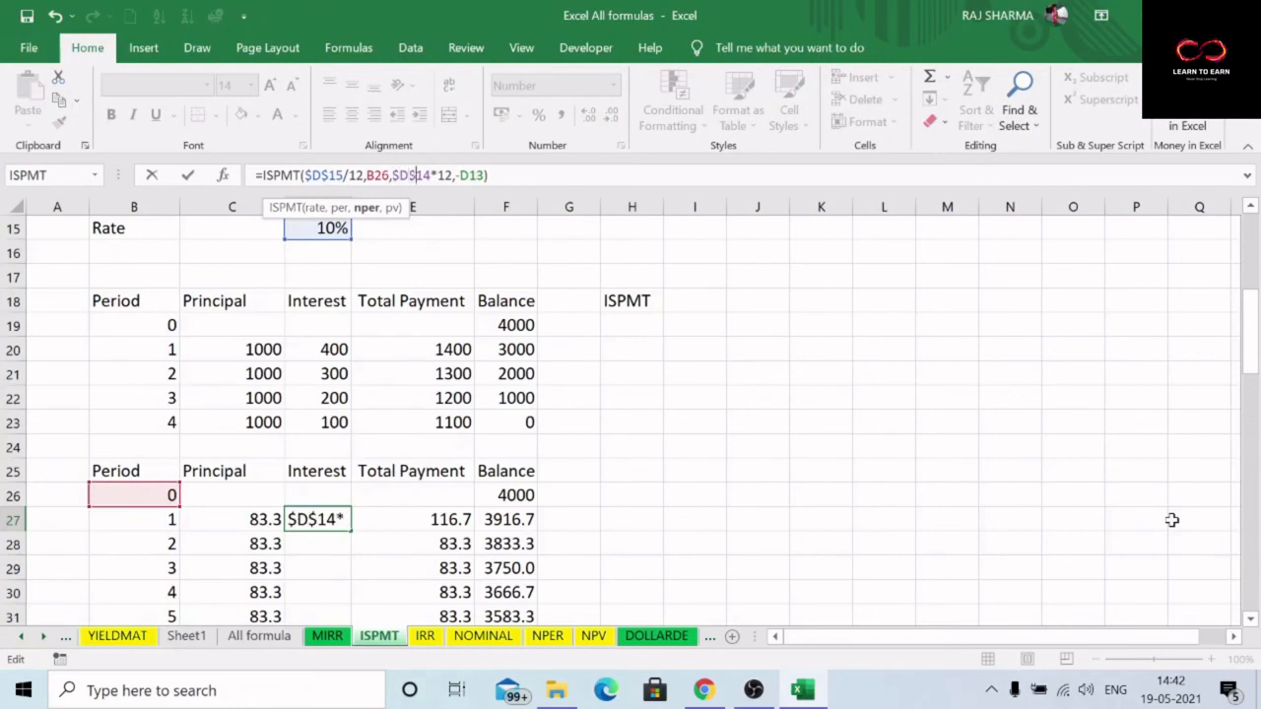
- Make the Pv reference in the D27 formula absolute as -$D$13 and commit the formula
{"action": "key", "text": "Right"}
{"action": "key", "text": "Right"}
{"action": "key", "text": "Right"}
{"action": "key", "text": "Right"}
{"action": "key", "text": "Right"}
{"action": "key", "text": "Right"}
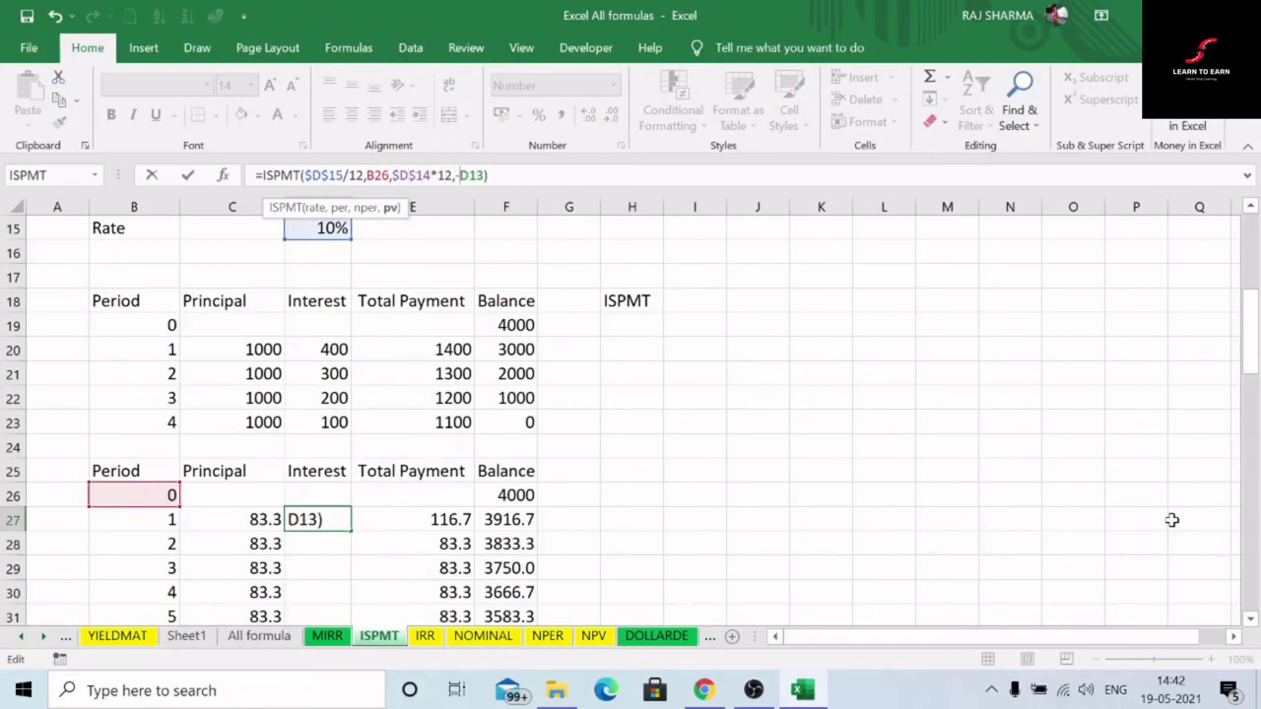
{"action": "type", "text": "$"}
{"action": "key", "text": "Right"}
{"action": "type", "text": "$"}
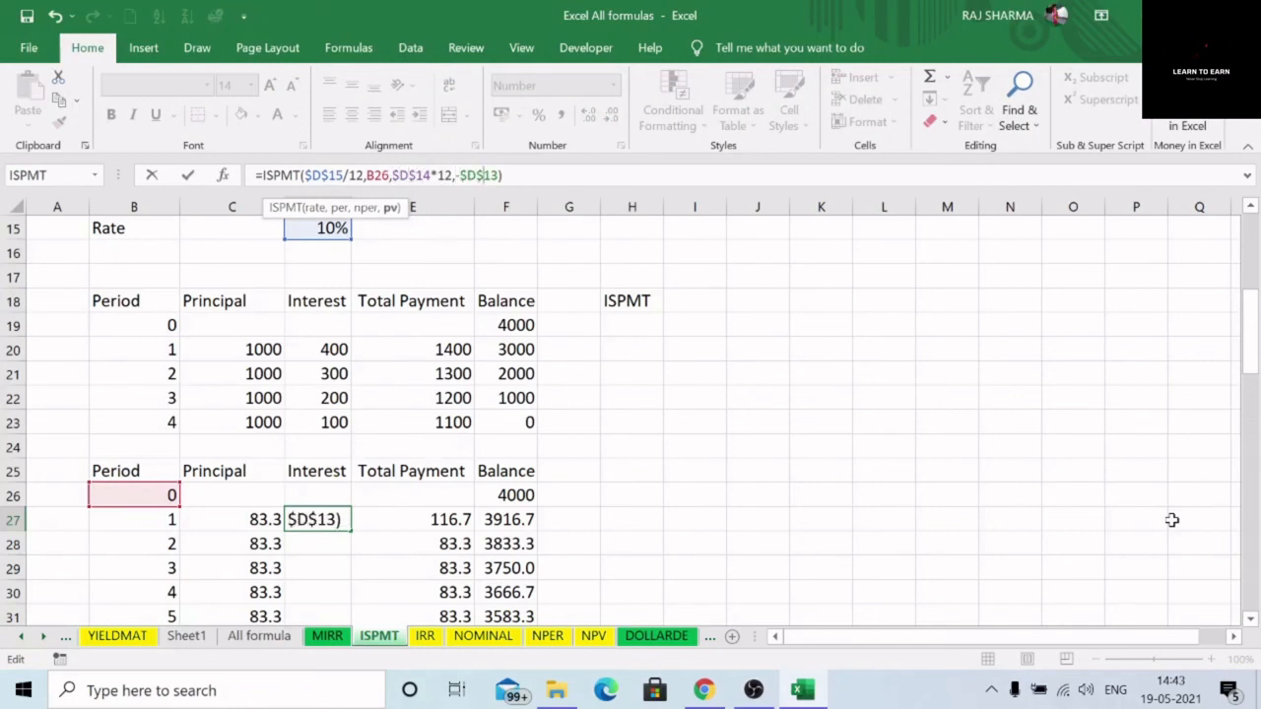
{"action": "key", "text": "Return"}
- Fill the ISPMT interest formula from D27 down to period 48 in D74
{"action": "scroll", "coordinate": [577, 540], "scroll_direction": "down", "scroll_amount": 3}
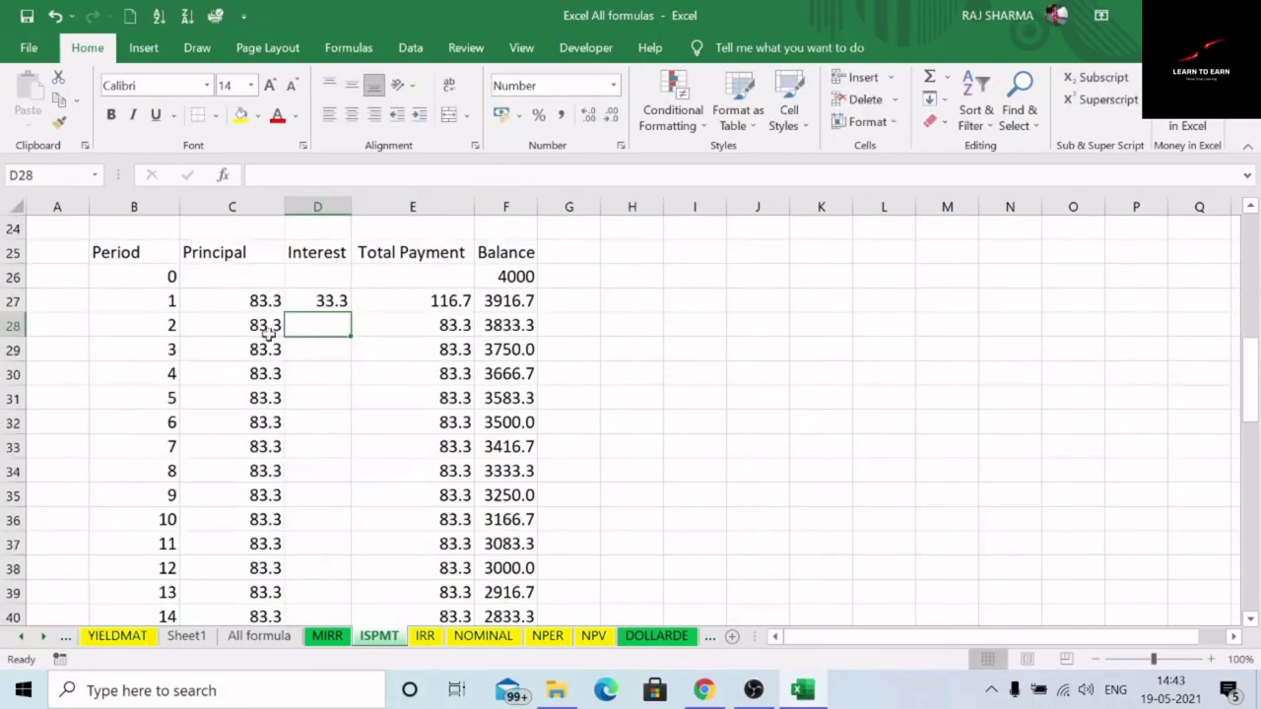
{"action": "left_click", "coordinate": [318, 300]}
{"action": "left_click_drag", "start_coordinate": [348, 311], "coordinate": [344, 585]}
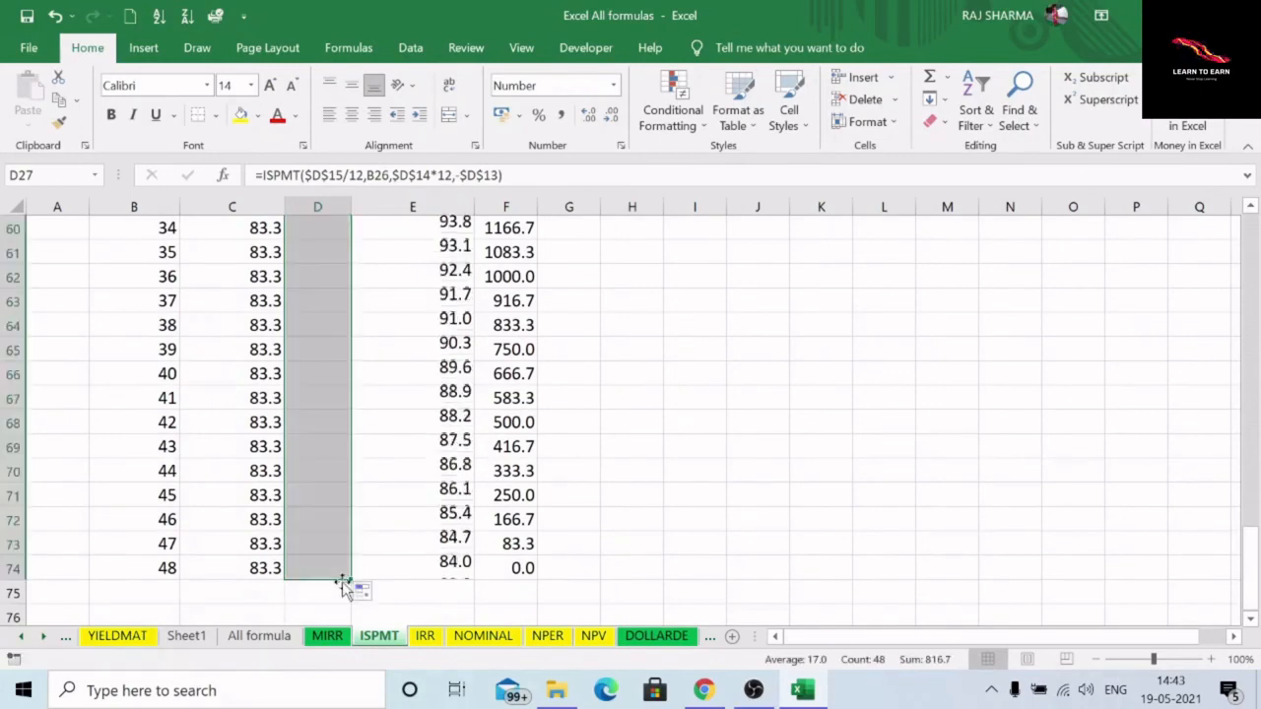
- Review the filled monthly interest column and inspect the ISPMT formulas for periods 2 and 3 in D28 and D29
{"action": "scroll", "coordinate": [331, 507], "scroll_direction": "up", "scroll_amount": 5}
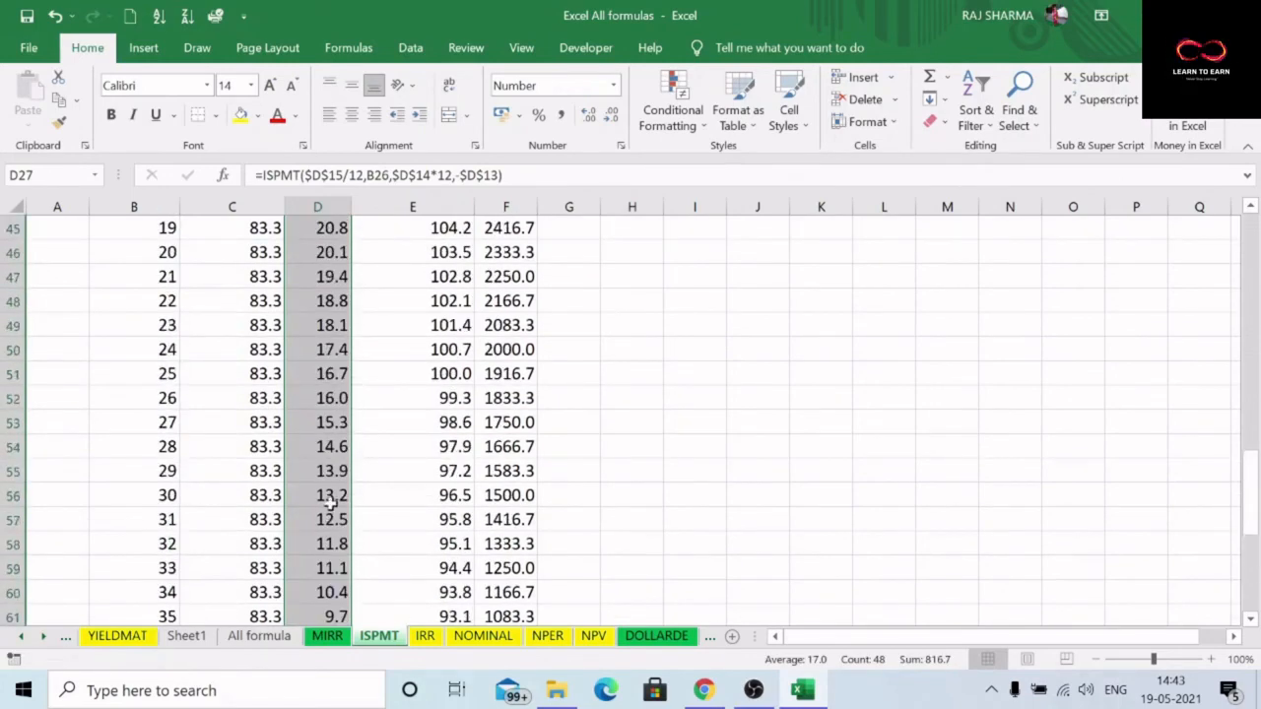
{"action": "scroll", "coordinate": [331, 502], "scroll_direction": "up", "scroll_amount": 8}
{"action": "left_click", "coordinate": [323, 399]}
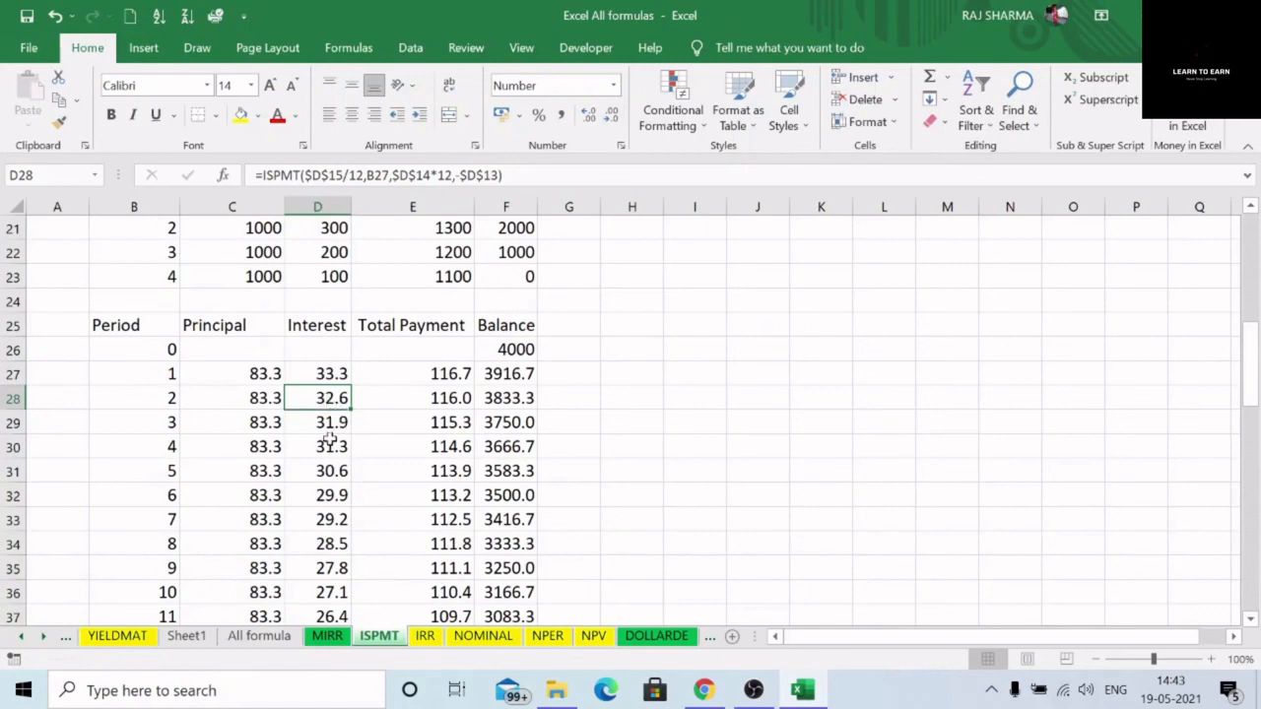
{"action": "left_click", "coordinate": [330, 425]}
- Check the period 1 total payment formula in E27 against the sum of its principal and interest in C27:D27
{"action": "left_click", "coordinate": [445, 379]}
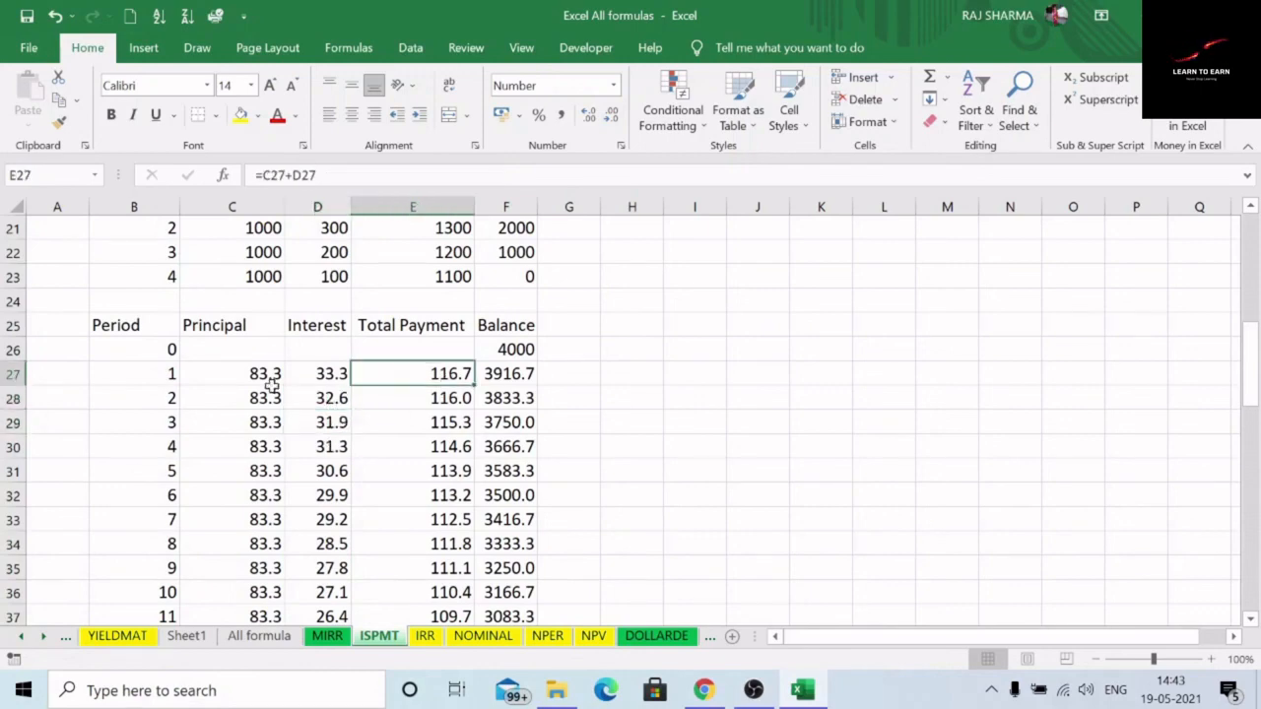
{"action": "left_click_drag", "start_coordinate": [258, 380], "coordinate": [329, 380]}
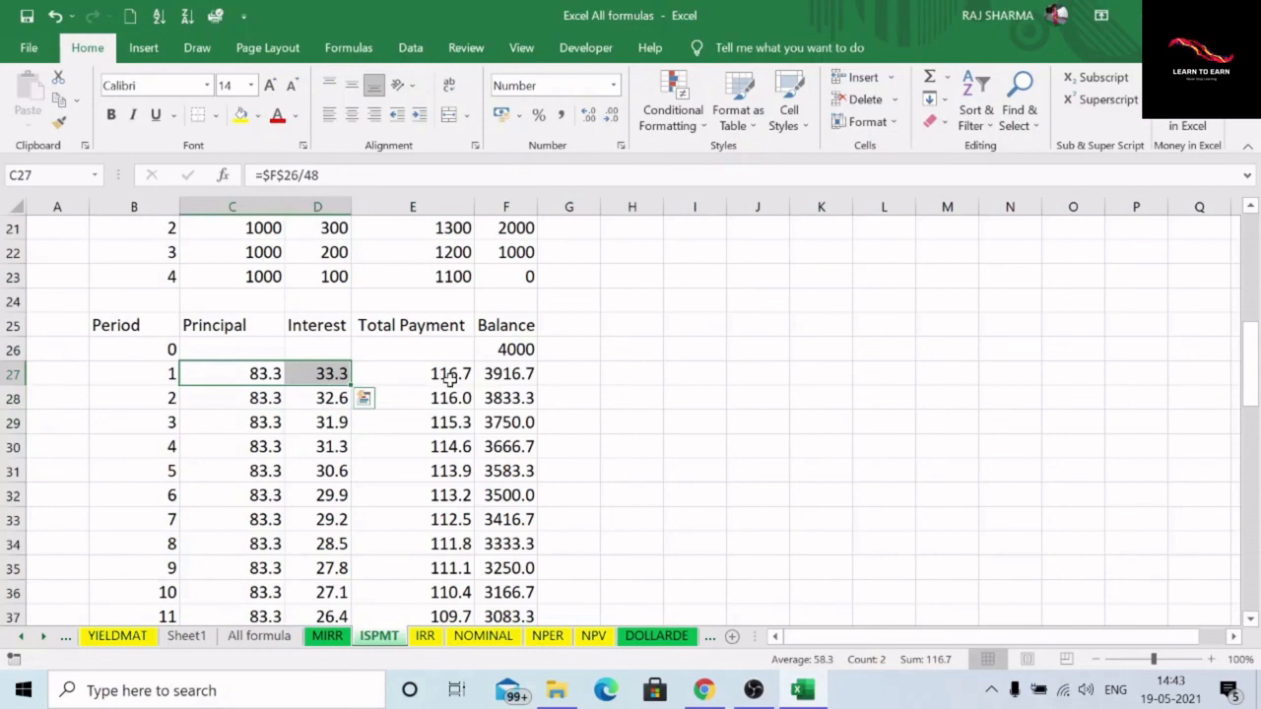
{"action": "left_click", "coordinate": [449, 379]}
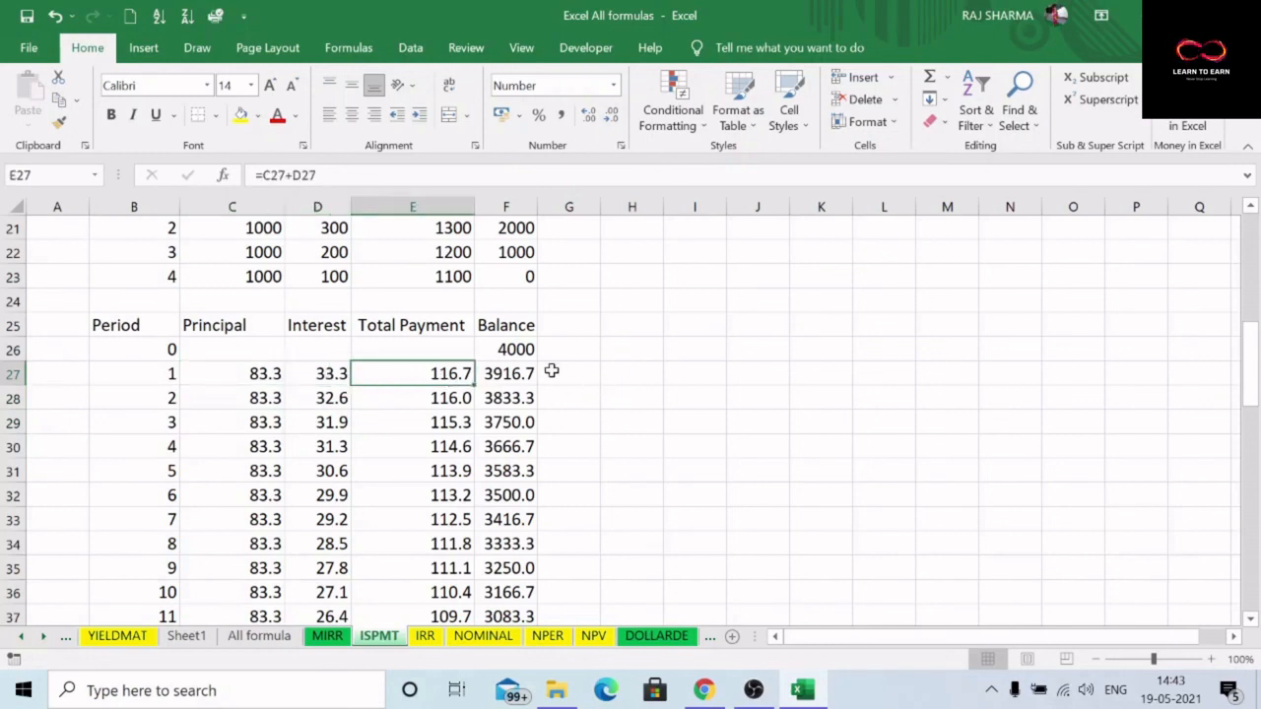
{"action": "scroll", "coordinate": [459, 368], "scroll_direction": "up", "scroll_amount": 2}
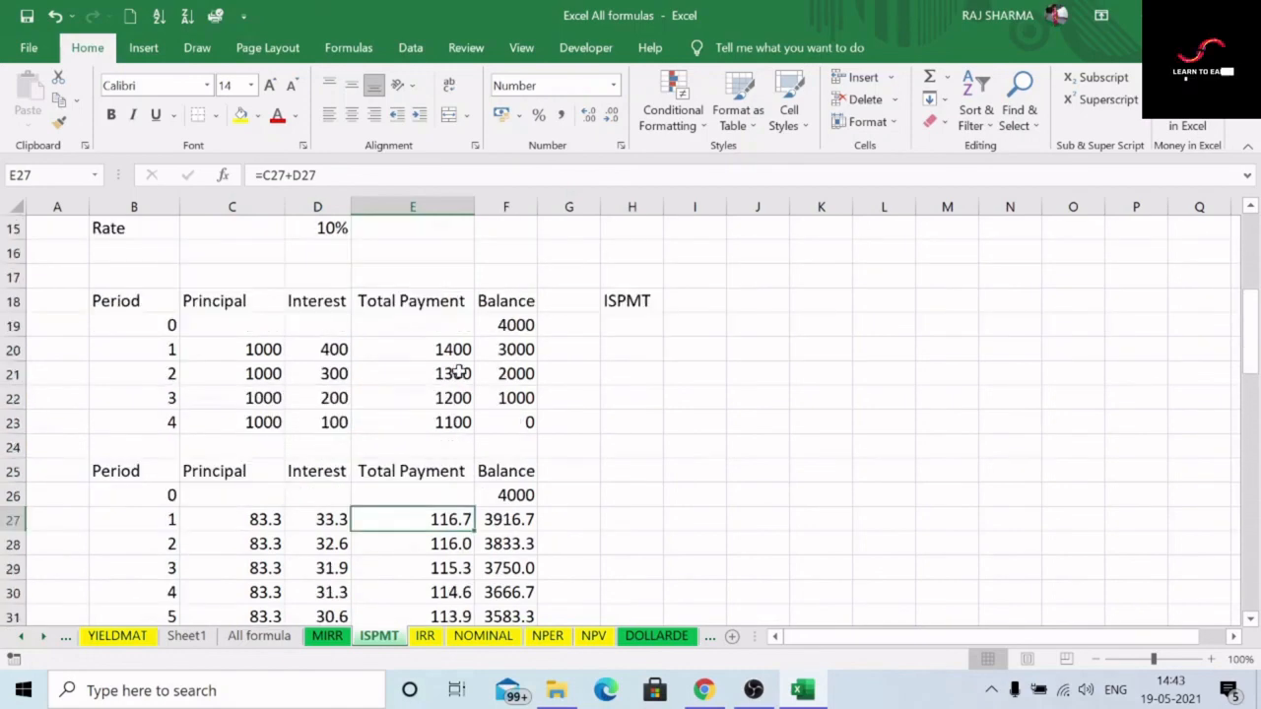
{"action": "scroll", "coordinate": [459, 397], "scroll_direction": "down", "scroll_amount": 3}
{"action": "scroll", "coordinate": [651, 447], "scroll_direction": "up", "scroll_amount": 8}
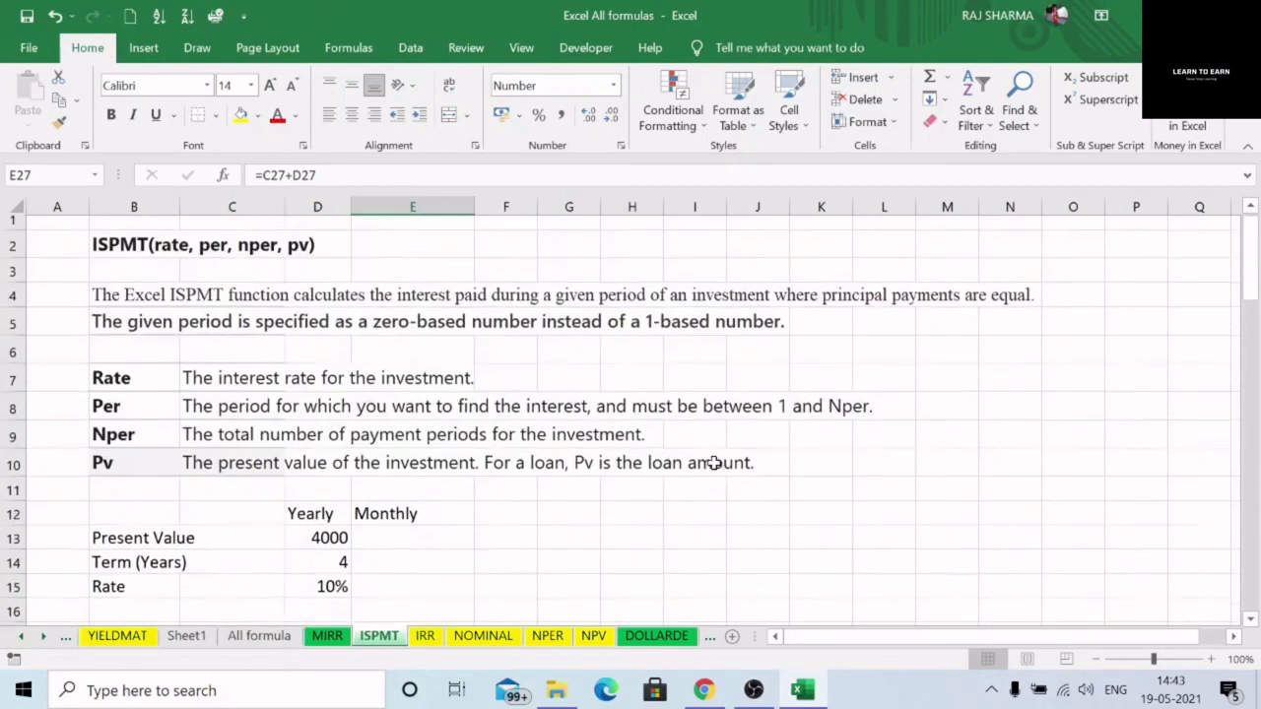